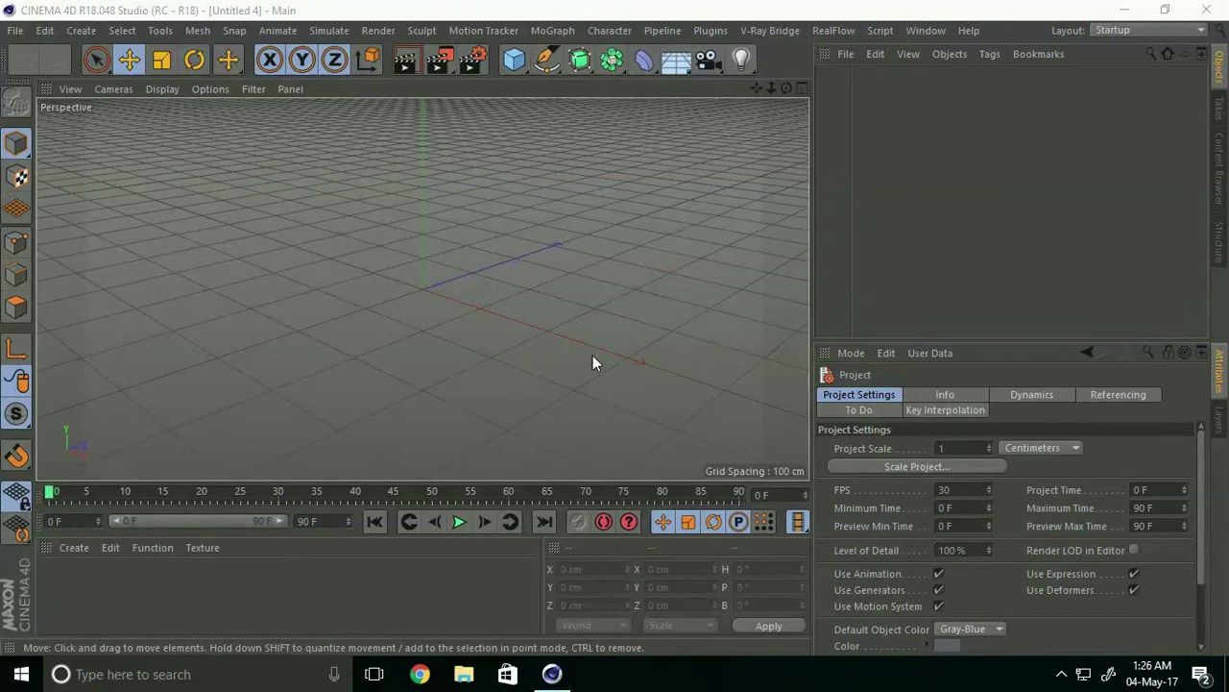
# Step: Add a default 100 cm sphere at the origin from the Cube palette
pyautogui.click(522, 70)
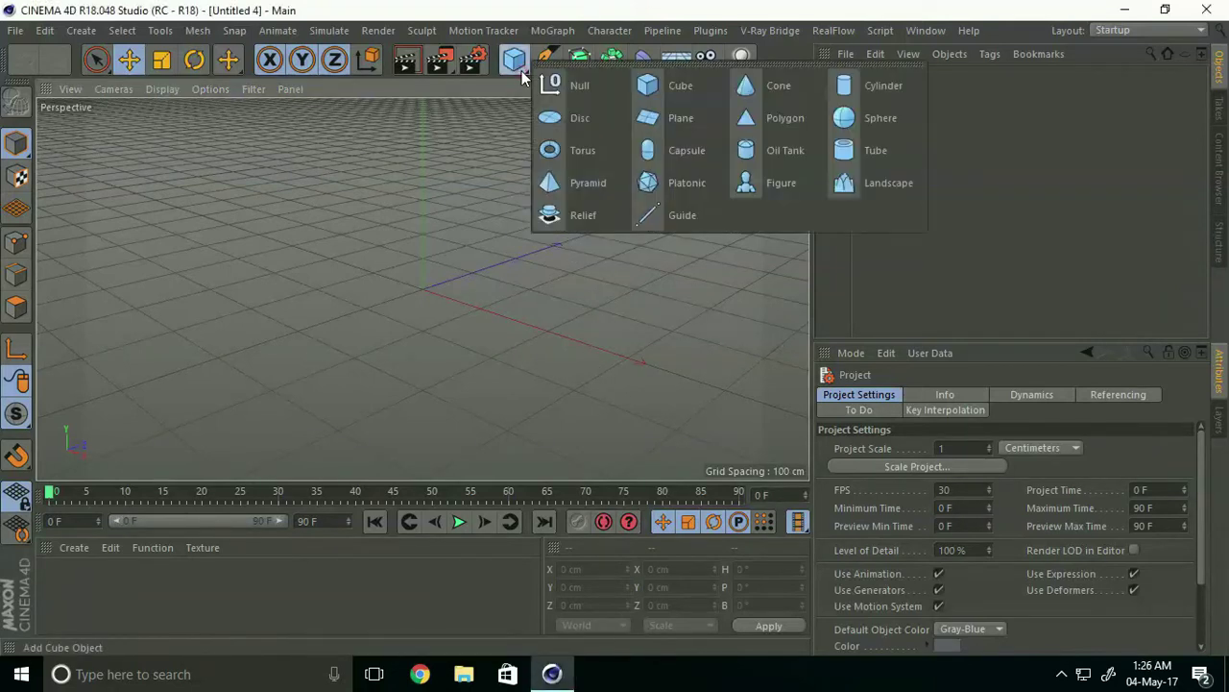
pyautogui.click(867, 128)
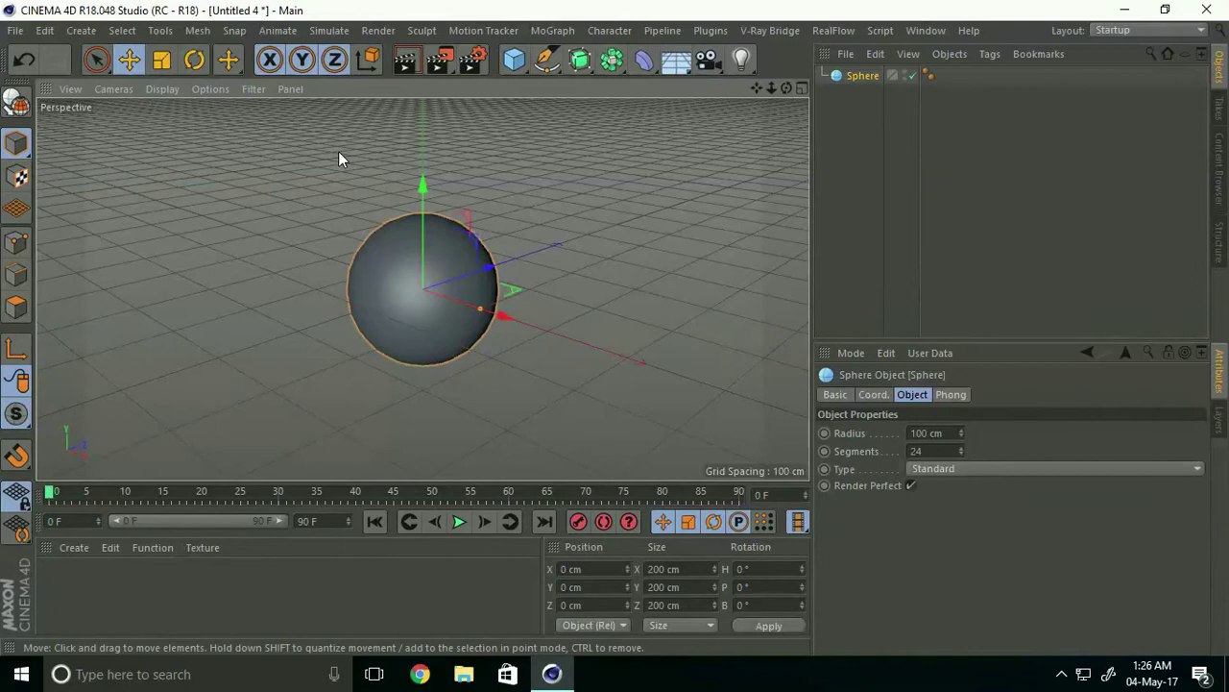
# Step: Turn on Gouraud Shading (Lines) and make the sphere a 100-segment Hemisphere
pyautogui.click(163, 90)
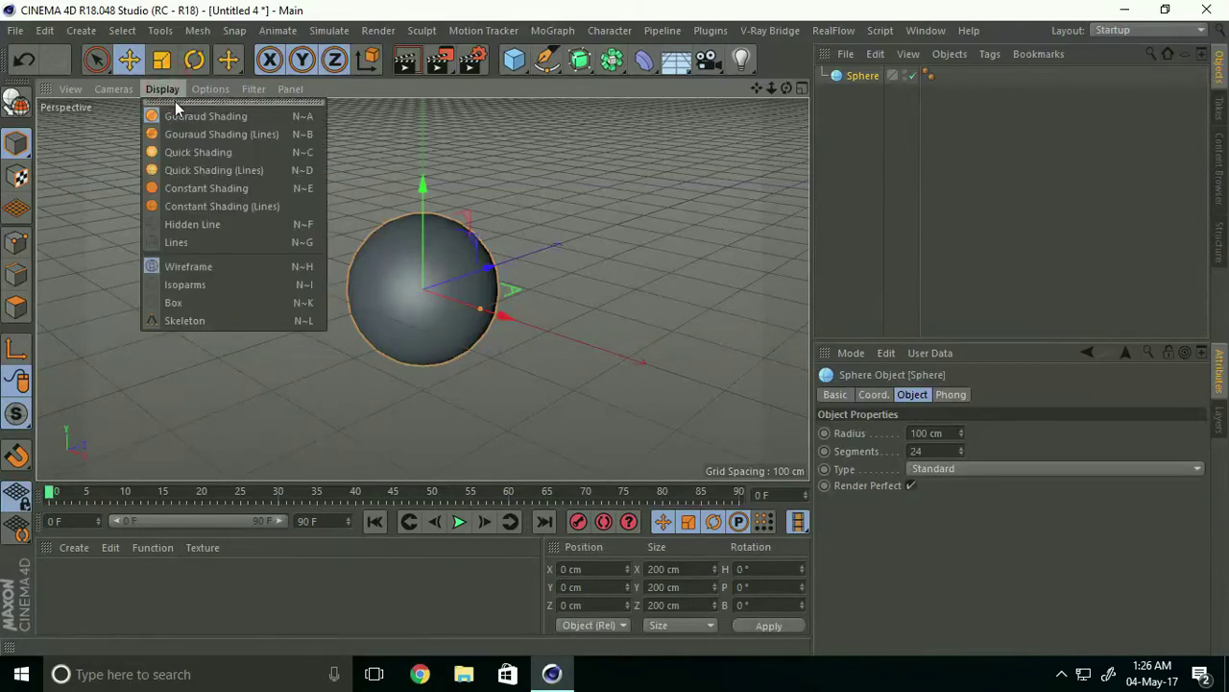
pyautogui.click(254, 136)
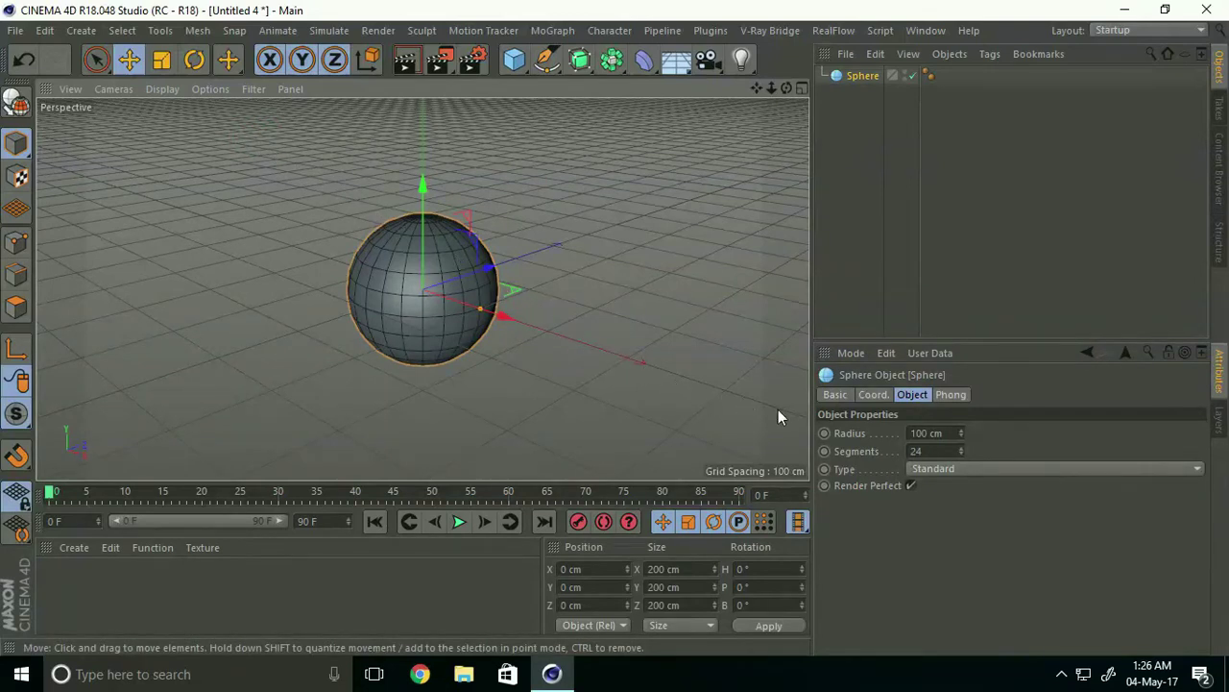
pyautogui.doubleClick(917, 450)
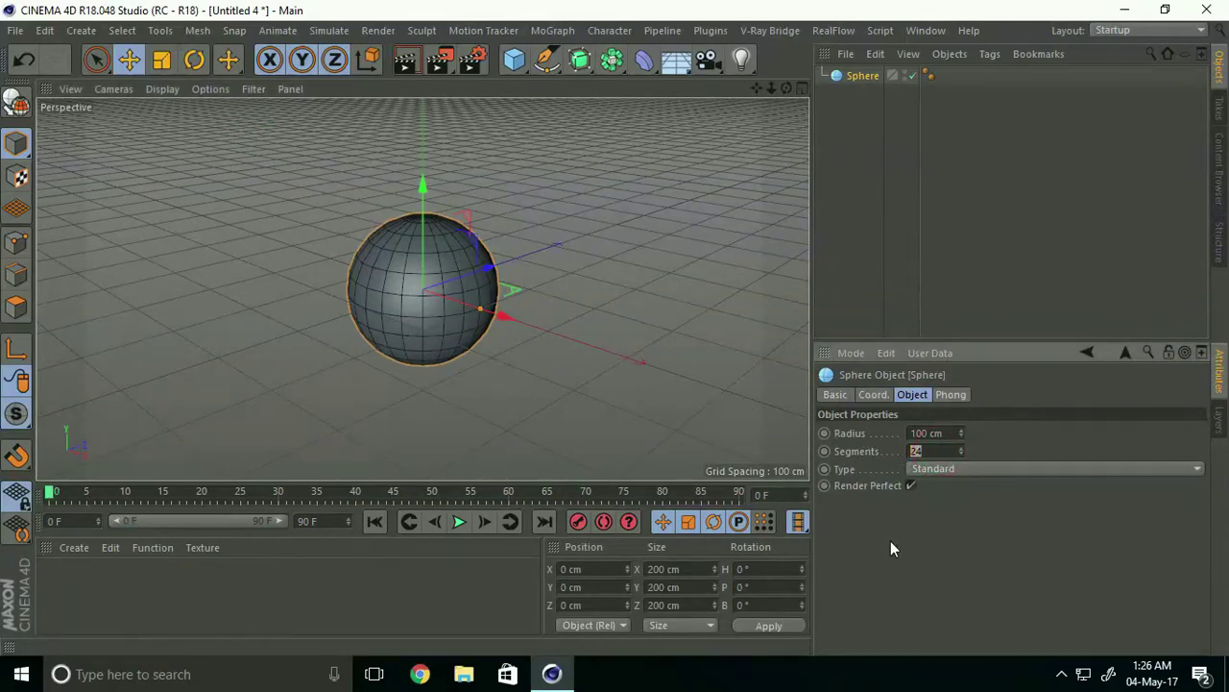
pyautogui.write('100')
pyautogui.press('Return')
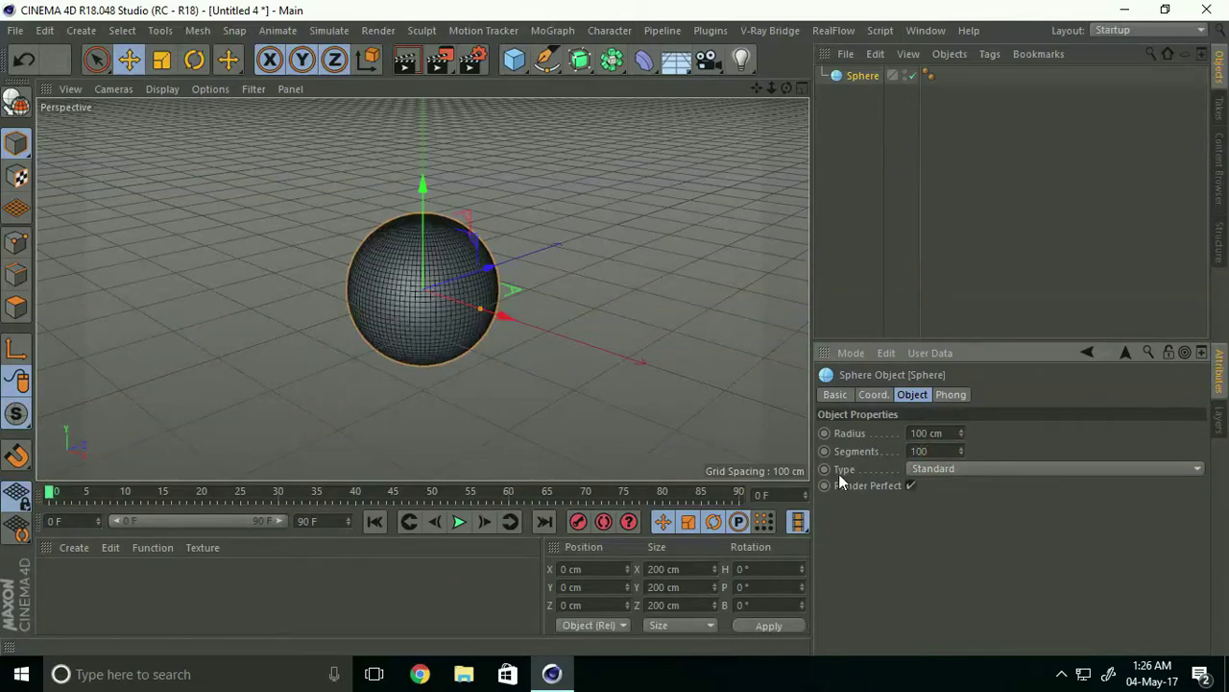
pyautogui.click(952, 468)
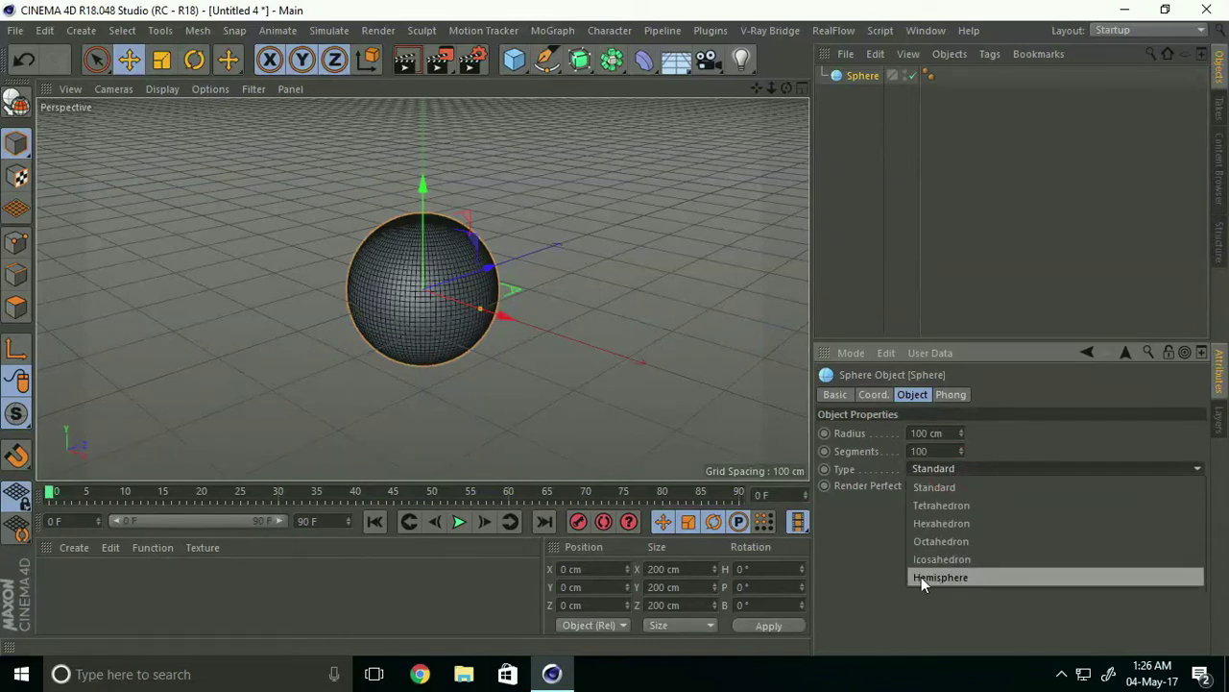
pyautogui.click(984, 577)
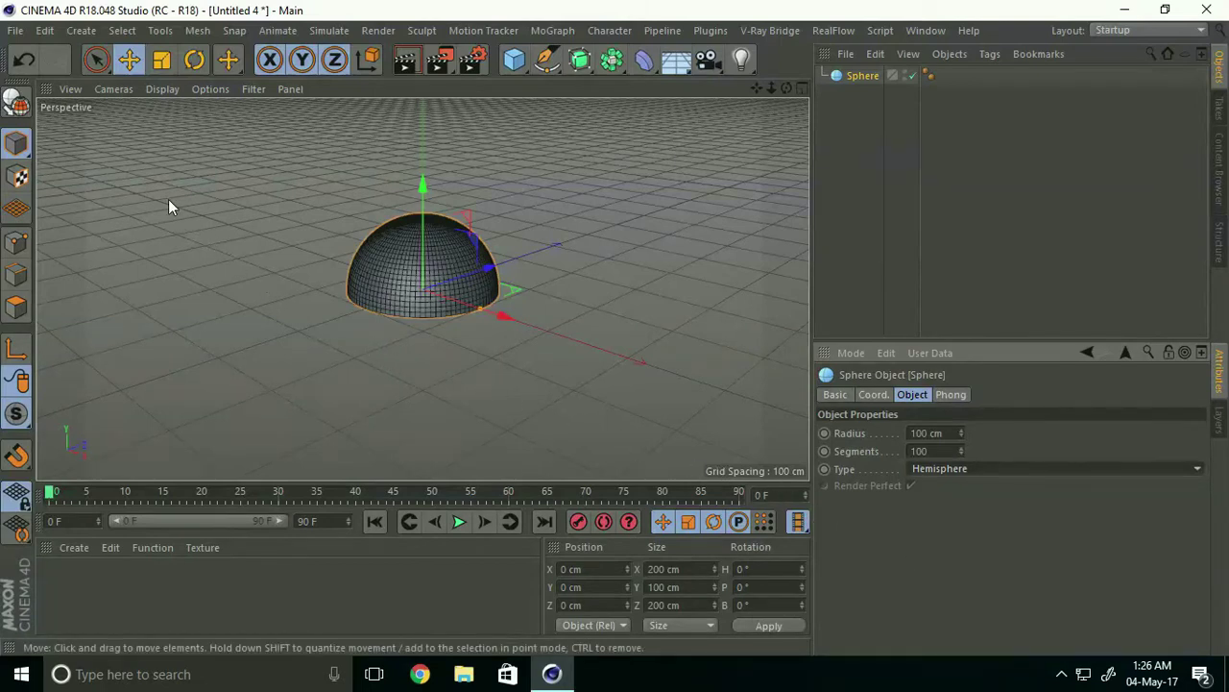
# Step: Make the hemisphere editable and switch to Polygons mode
pyautogui.click(14, 102)
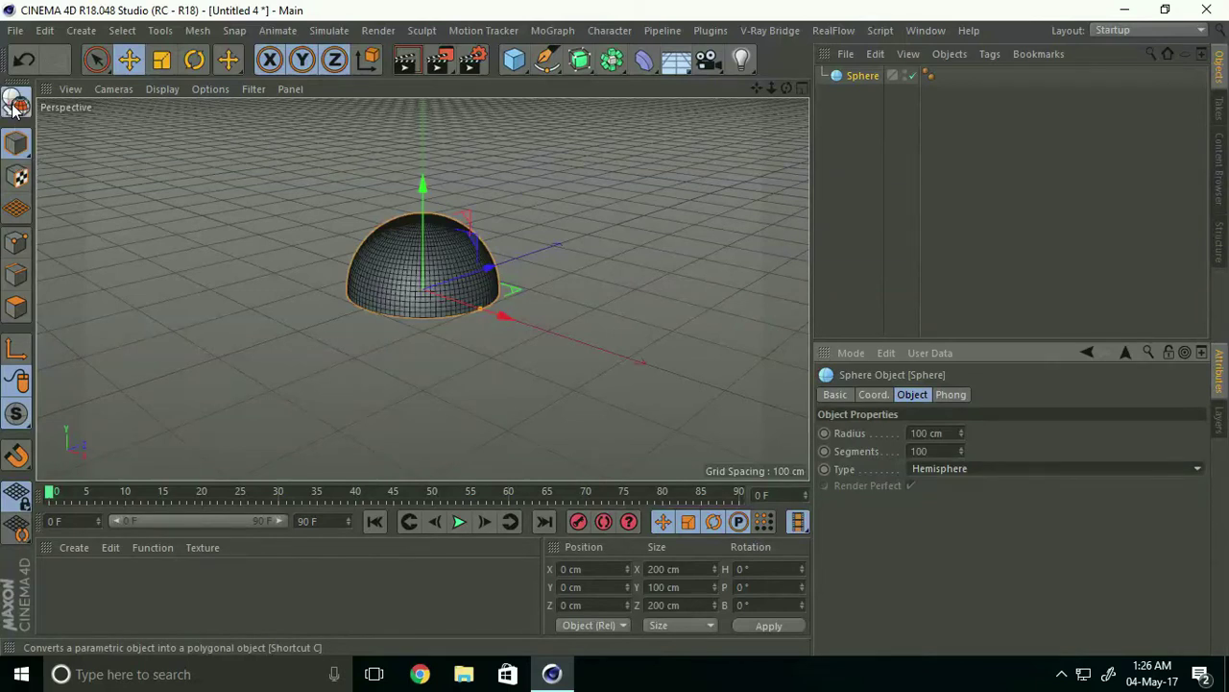
pyautogui.click(17, 307)
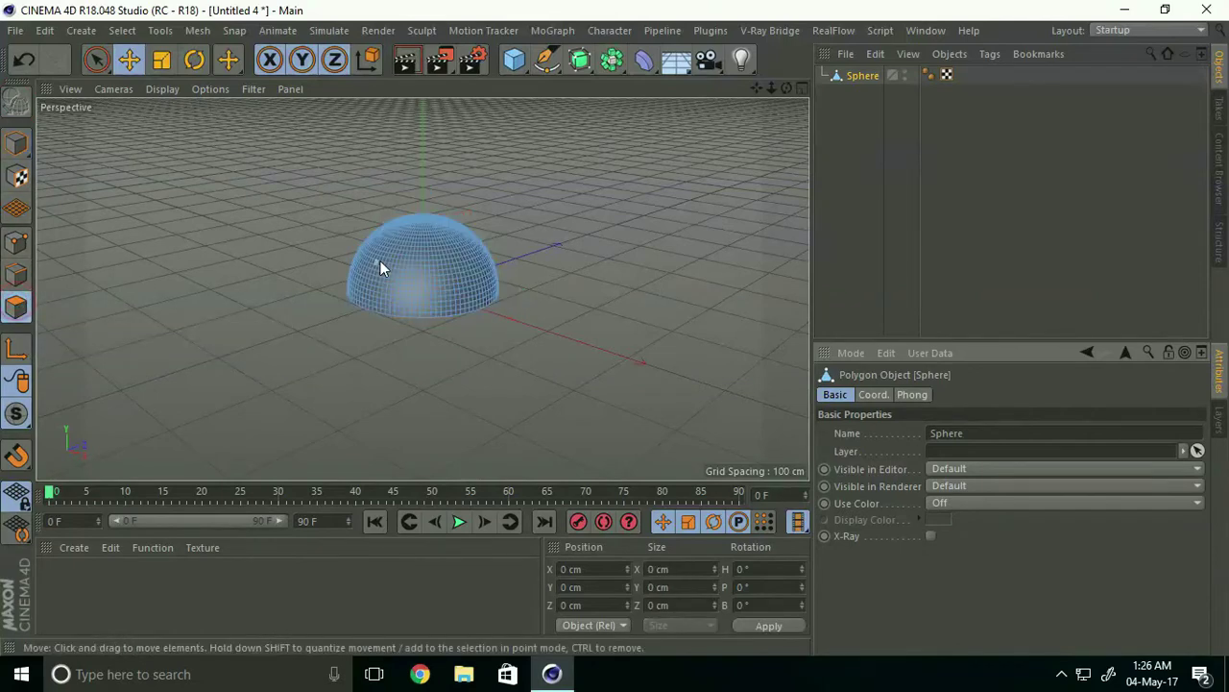
pyautogui.keyDown('alt'); pyautogui.moveTo(384, 260); pyautogui.dragTo(525, 272, button='right'); pyautogui.keyUp('alt')
pyautogui.keyDown('alt'); pyautogui.moveTo(525, 263); pyautogui.dragTo(516, 264); pyautogui.keyUp('alt')
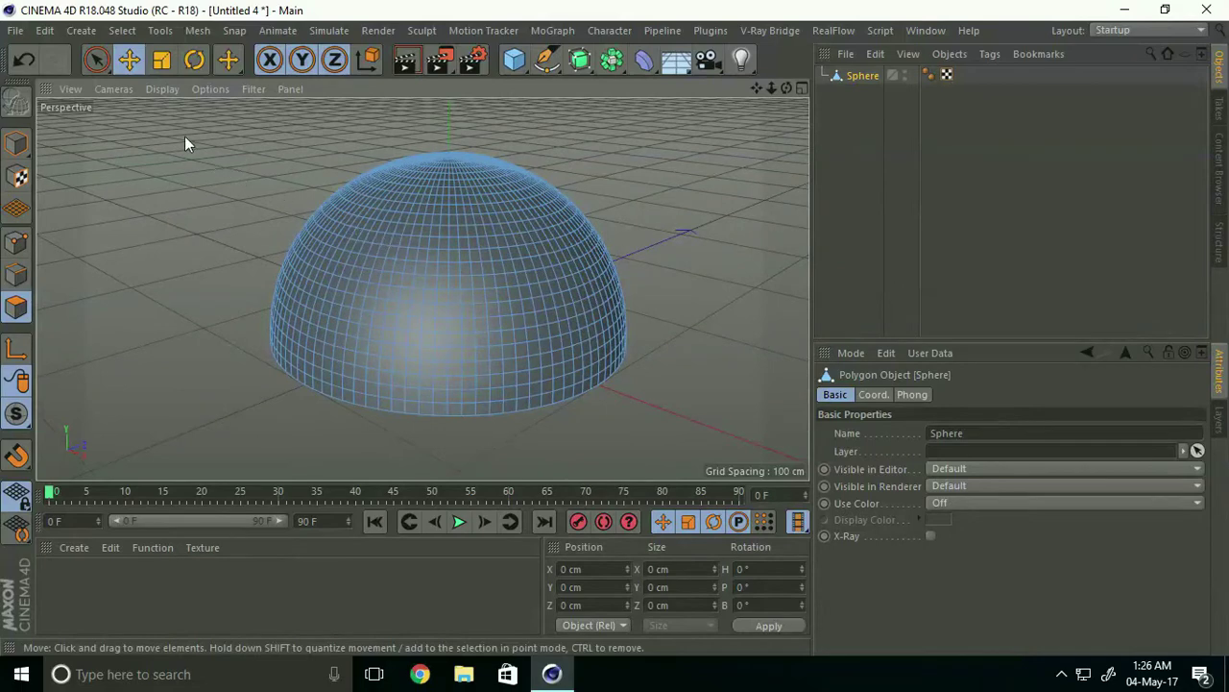
# Step: Try Loop Selection on the dome's bottom ring, then deselect it
pyautogui.click(122, 30)
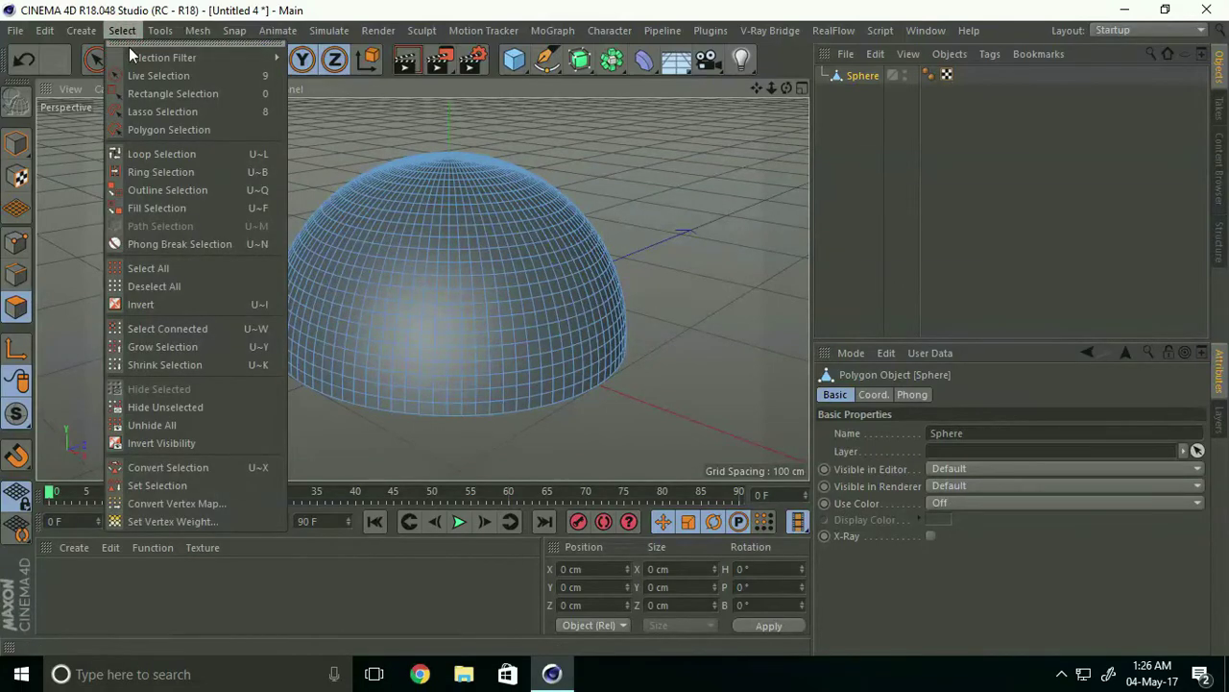
pyautogui.click(182, 154)
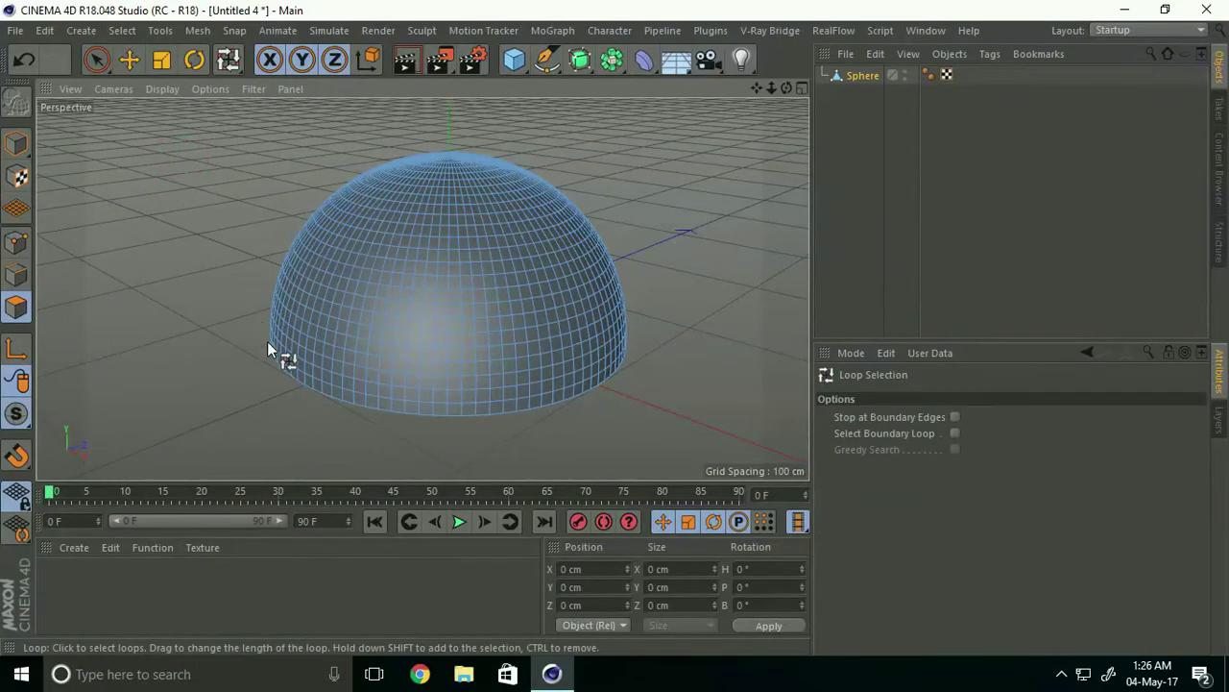
pyautogui.click(375, 401)
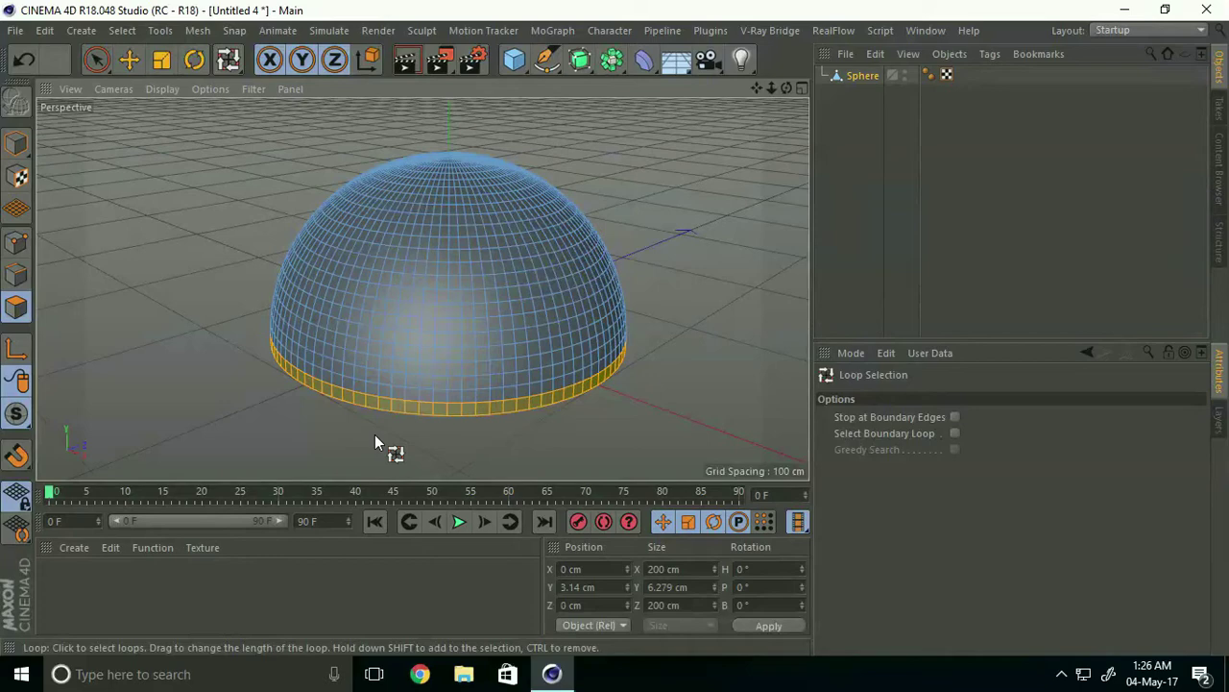
pyautogui.click(375, 442)
pyautogui.keyDown('alt'); pyautogui.moveTo(389, 440); pyautogui.dragTo(333, 373); pyautogui.keyUp('alt')
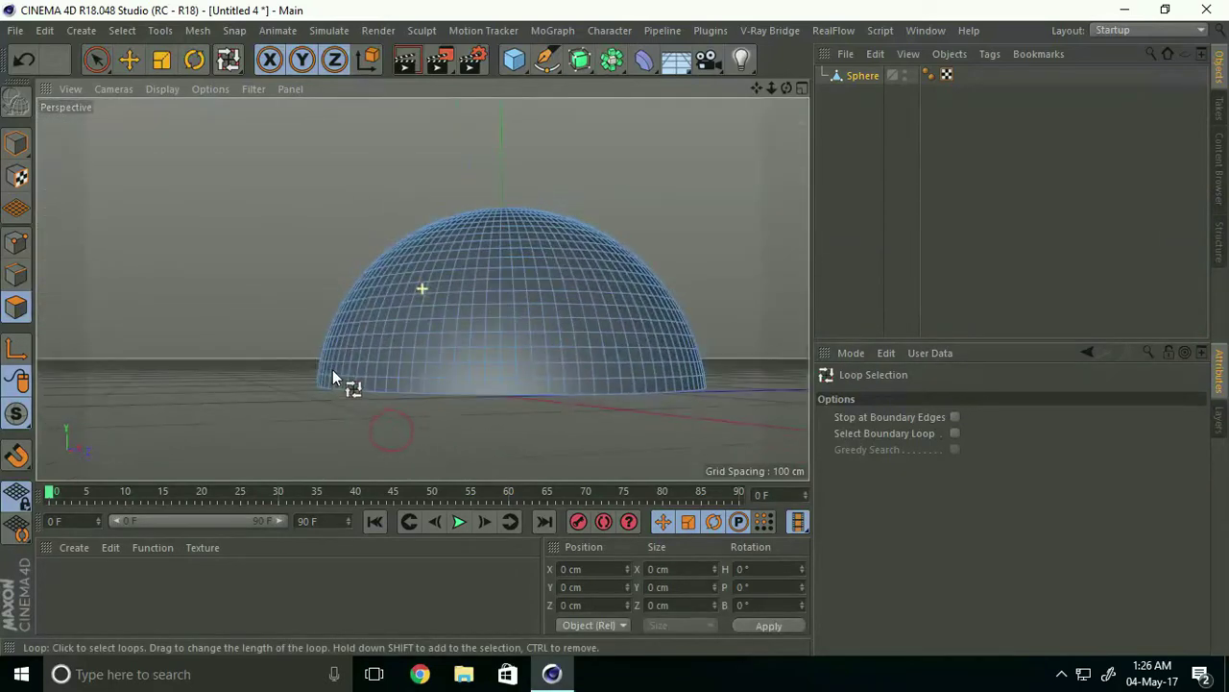
# Step: Select all of the hemisphere's polygons
pyautogui.click(130, 60)
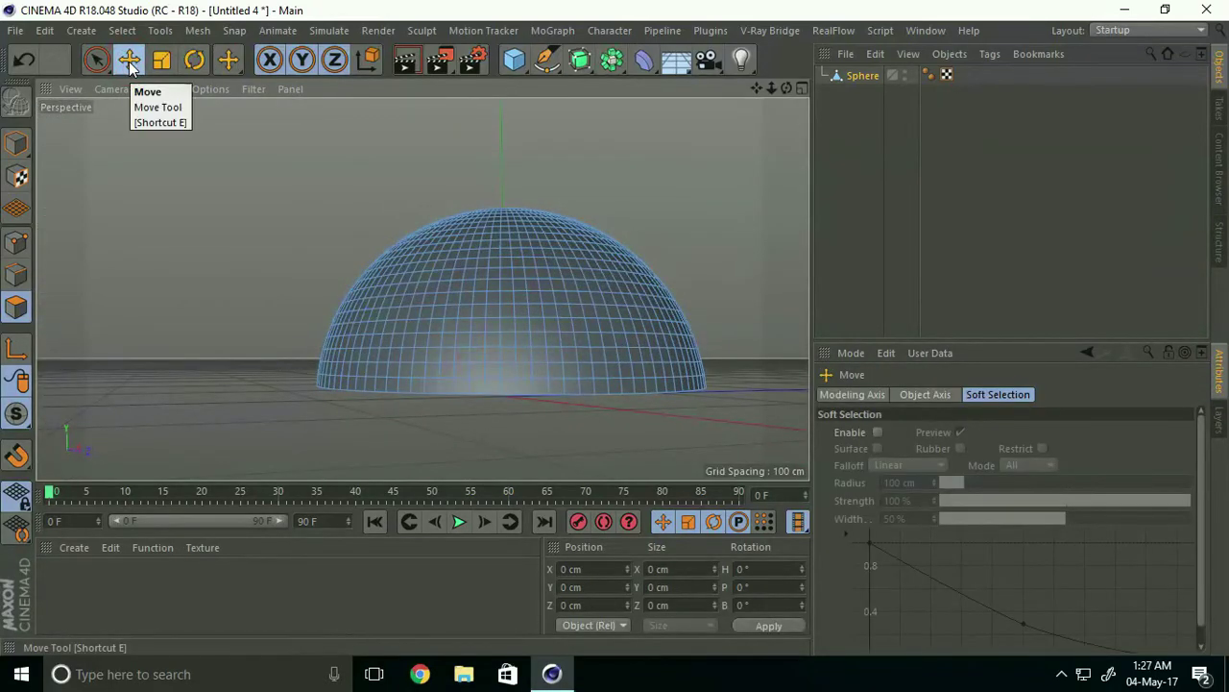
pyautogui.click(121, 31)
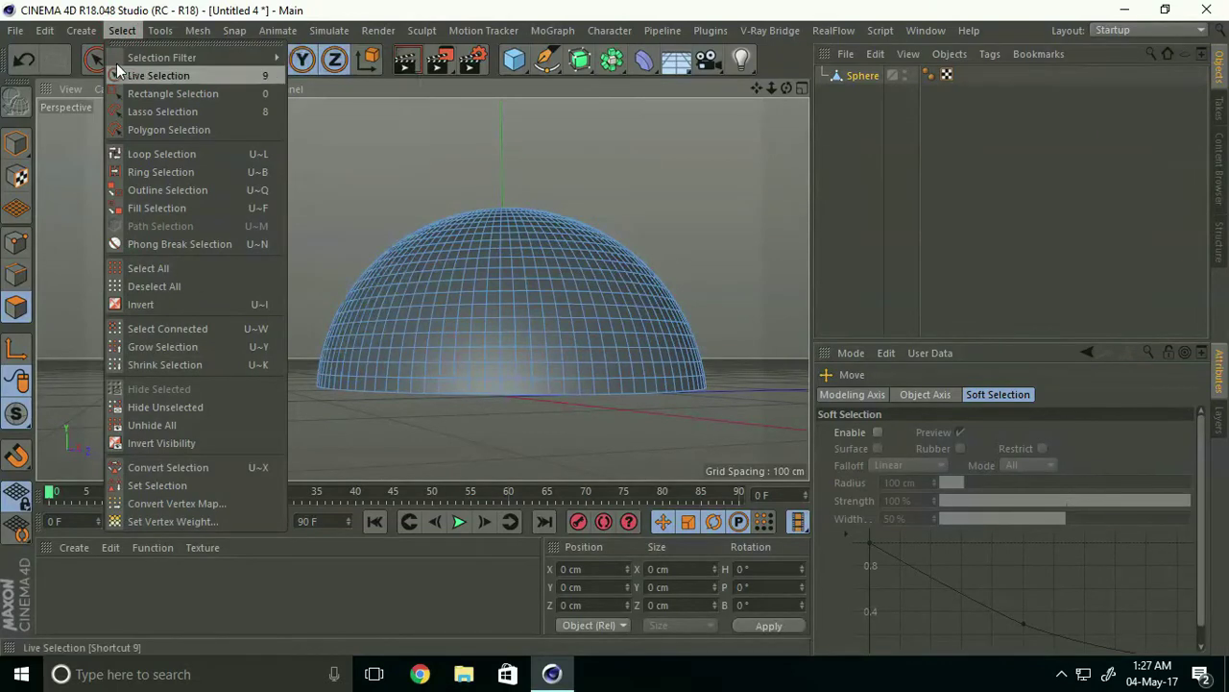
pyautogui.click(183, 268)
pyautogui.moveTo(355, 366)
pyautogui.keyDown('alt'); pyautogui.mouseDown()
pyautogui.moveTo(330, 298)
pyautogui.moveTo(352, 300)
pyautogui.mouseUp(); pyautogui.keyUp('alt')
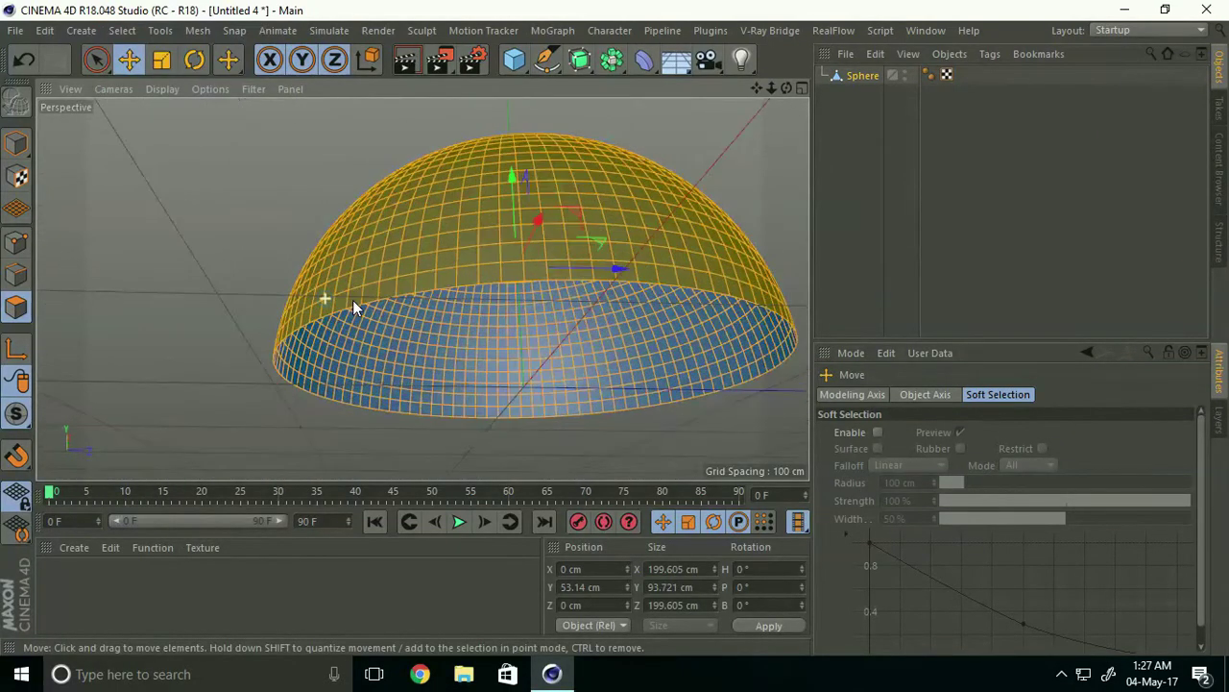
# Step: Extrude the dome's polygons by 6 cm with Create Caps enabled
pyautogui.rightClick(356, 249)
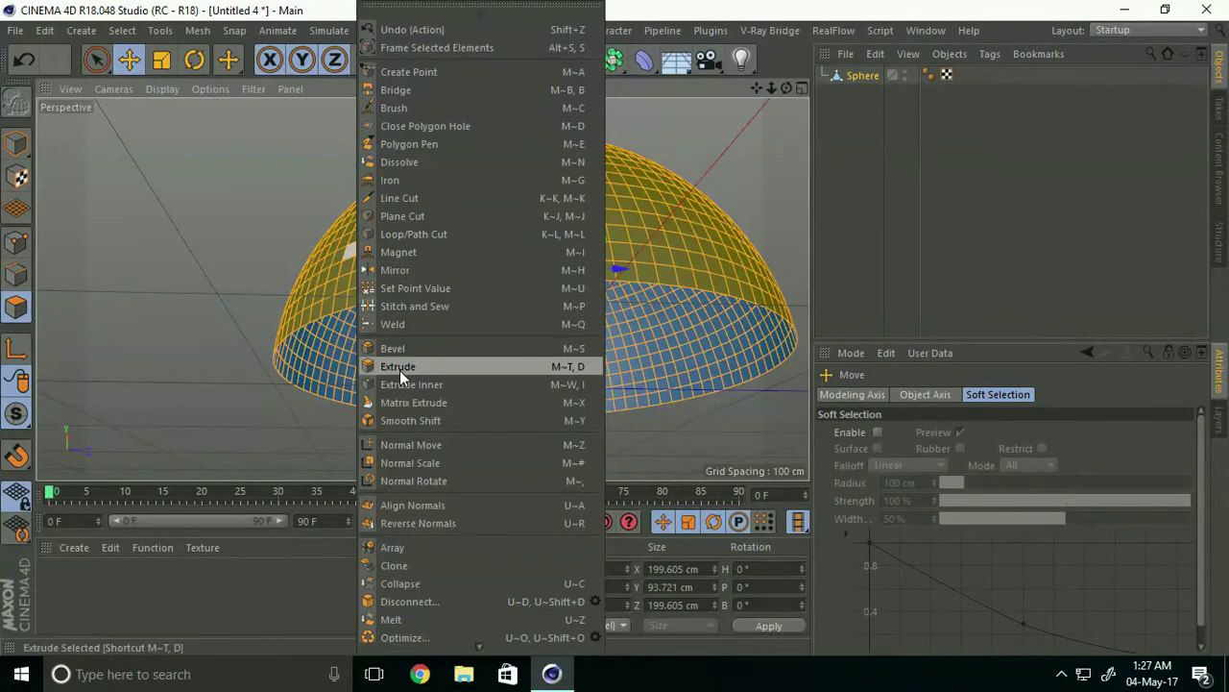
pyautogui.click(436, 368)
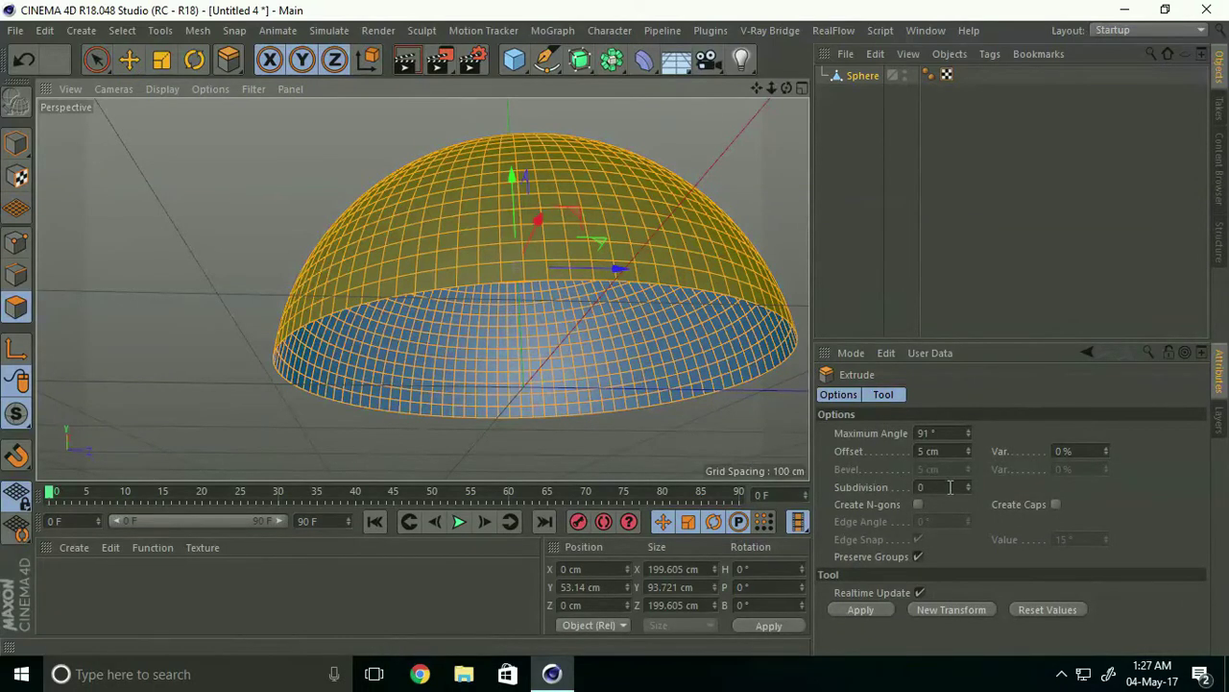
pyautogui.click(1055, 506)
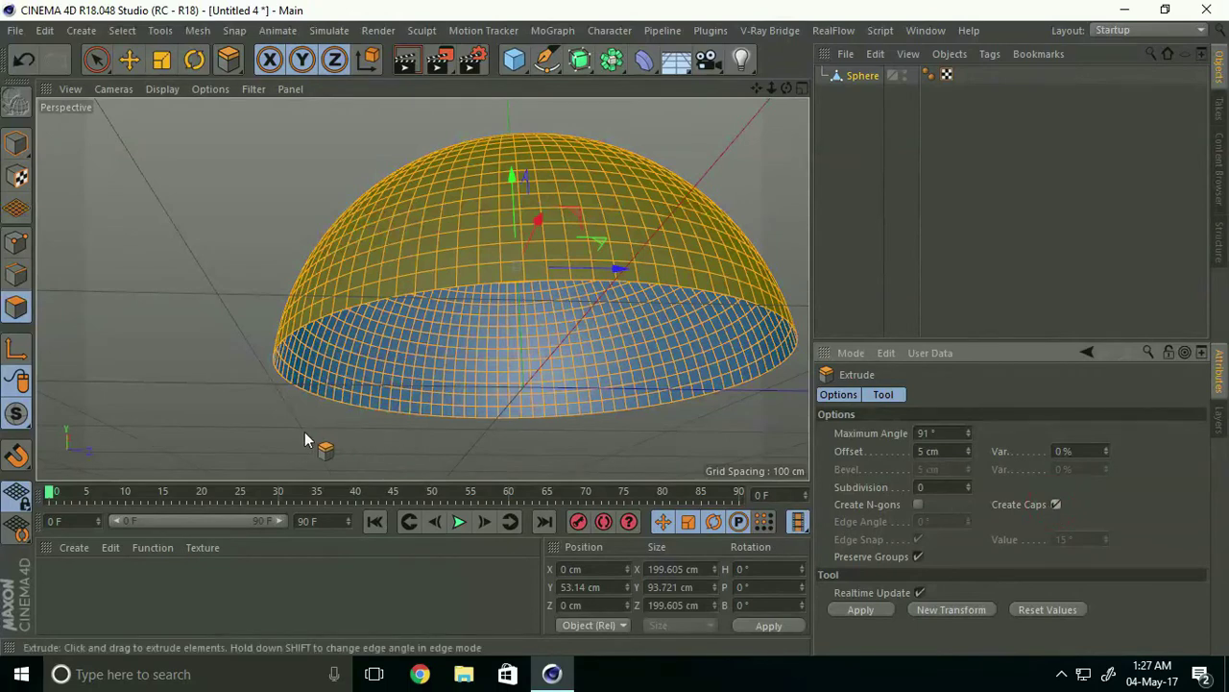
pyautogui.moveTo(273, 415); pyautogui.dragTo(616, 336)
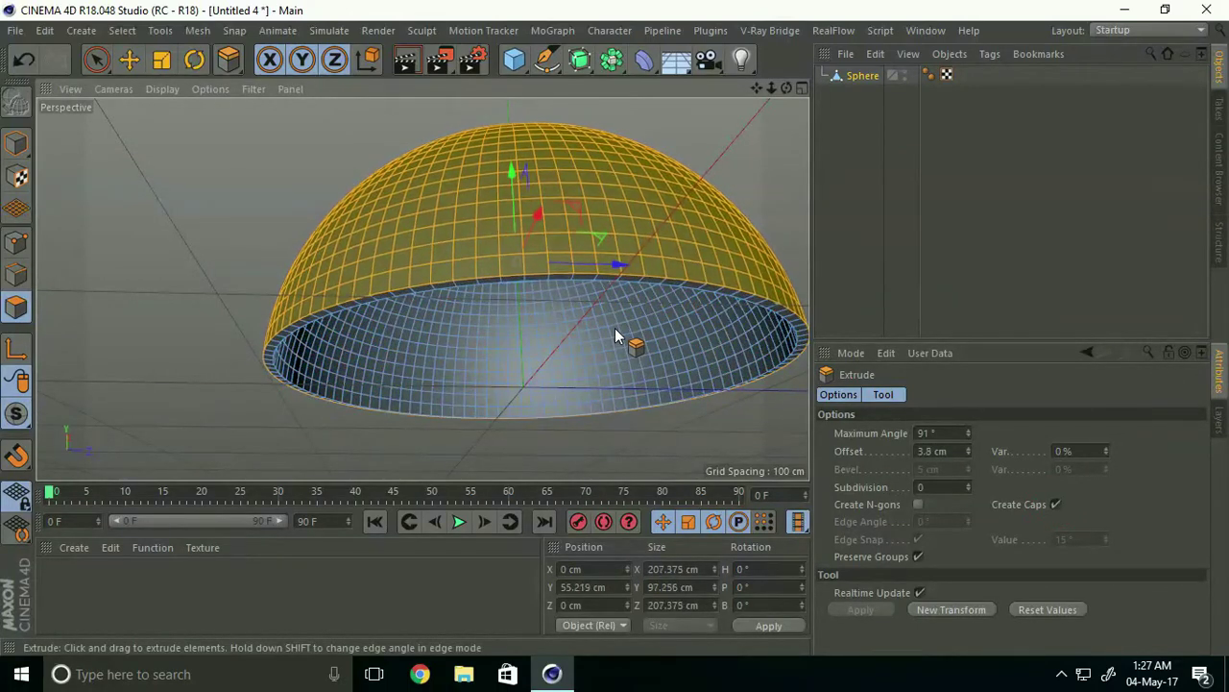
pyautogui.moveTo(617, 336); pyautogui.dragTo(620, 336)
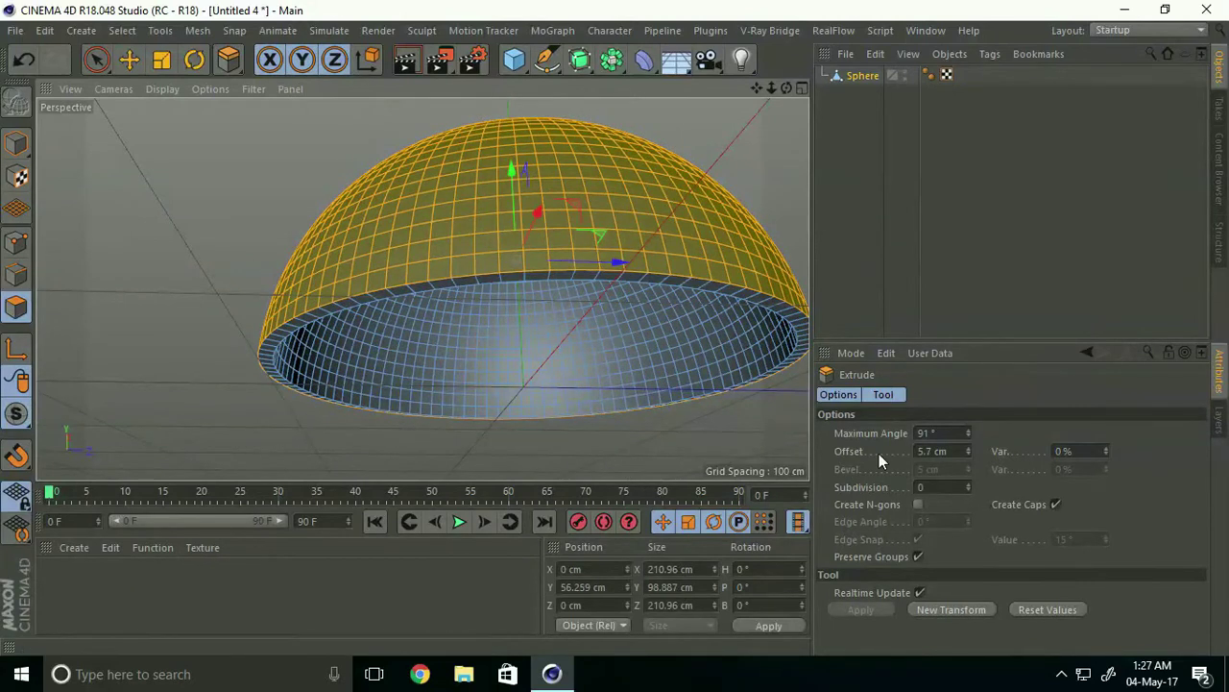
pyautogui.doubleClick(935, 451)
pyautogui.moveTo(934, 451); pyautogui.dragTo(926, 476)
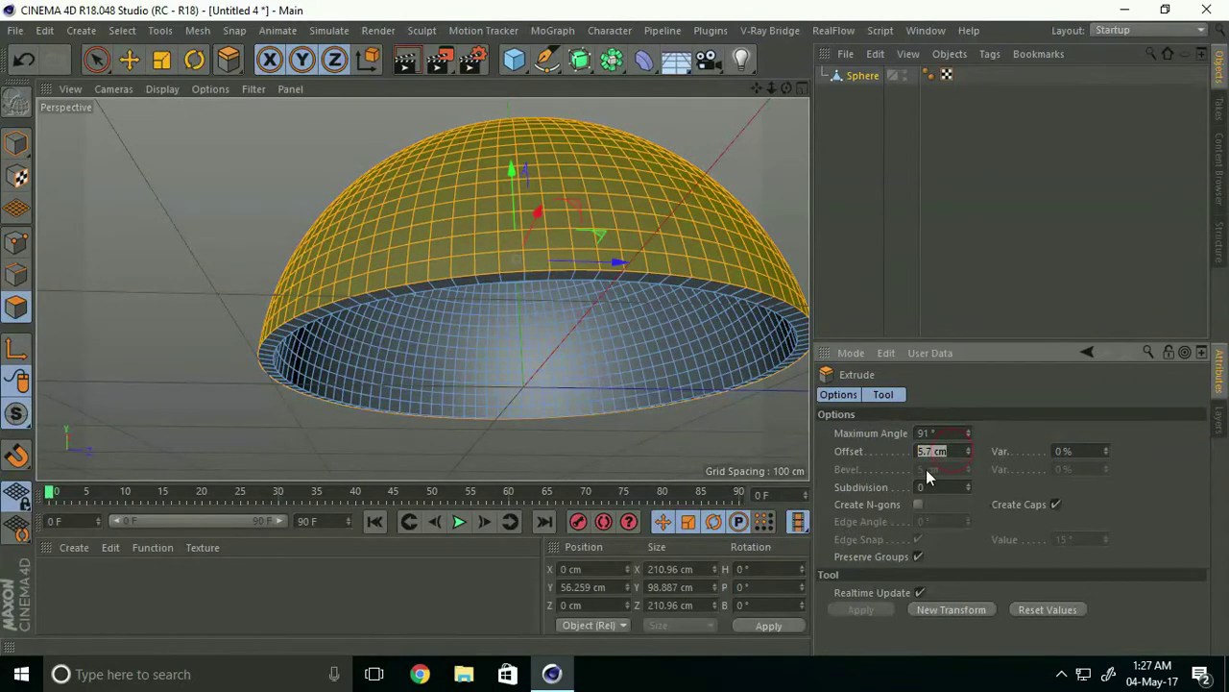
pyautogui.write('6')
pyautogui.press('Return')
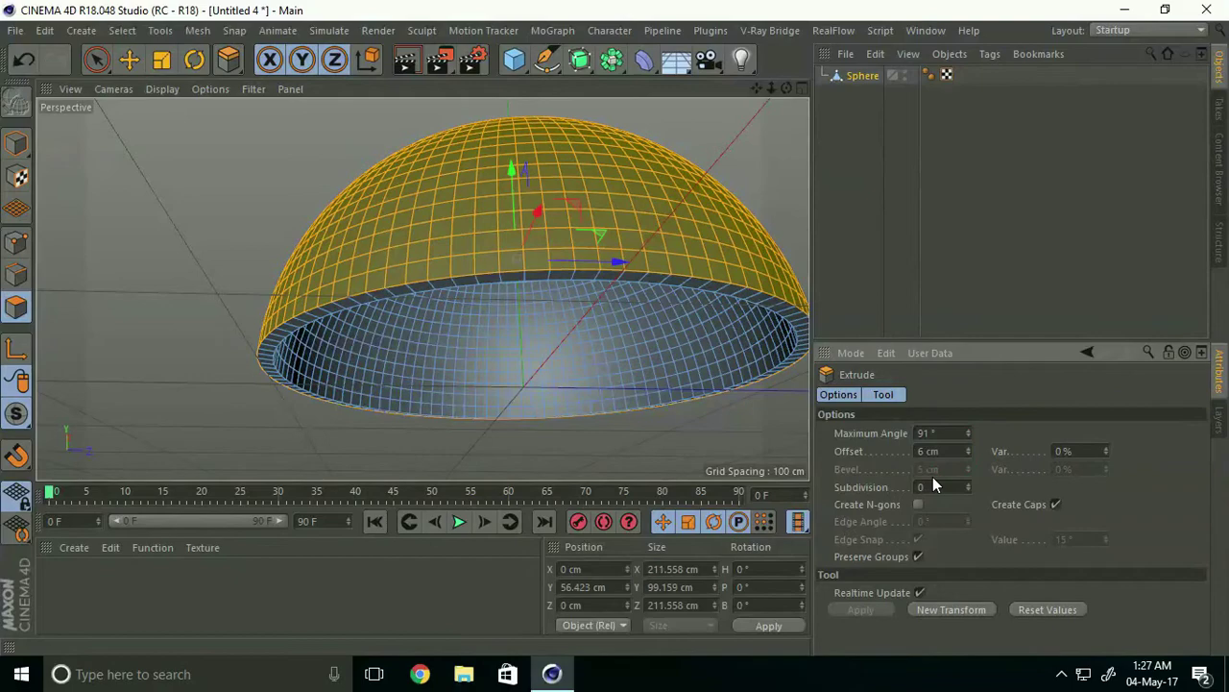
pyautogui.click(128, 59)
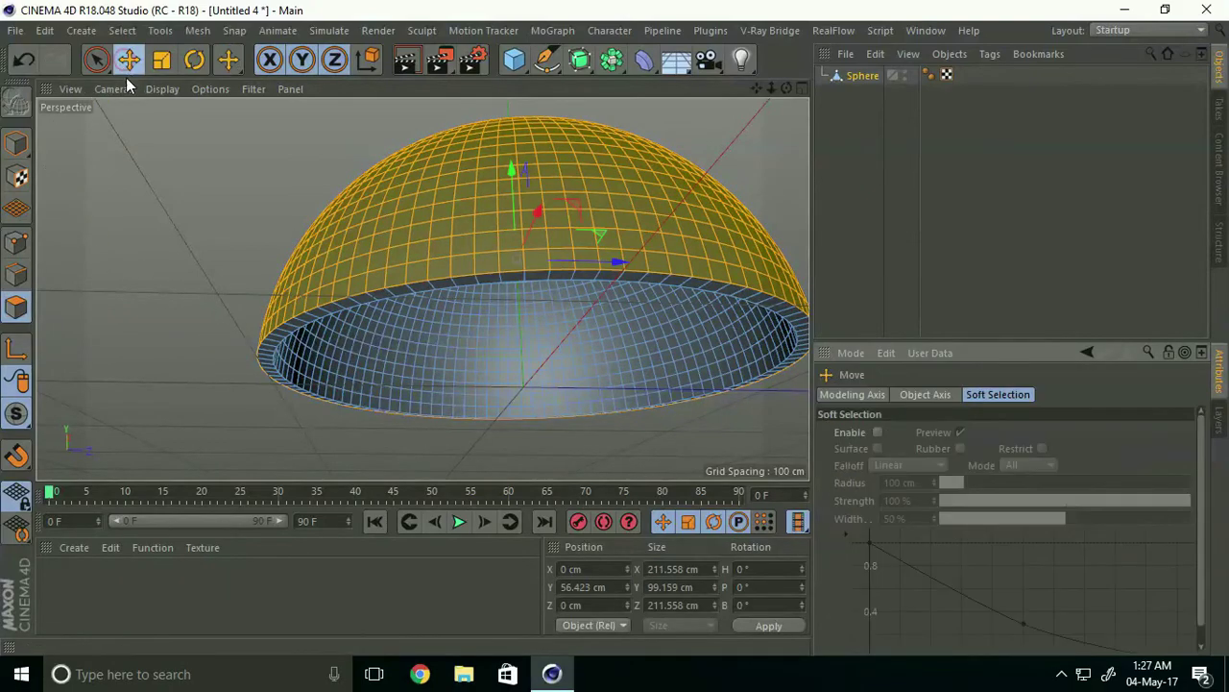
pyautogui.moveTo(240, 240)
pyautogui.keyDown('alt'); pyautogui.mouseDown()
pyautogui.moveTo(335, 377)
pyautogui.moveTo(166, 302)
pyautogui.mouseUp(); pyautogui.keyUp('alt')
# Step: Add a cylinder and rotate it 90° on P so it lies on its side
pyautogui.click(167, 301)
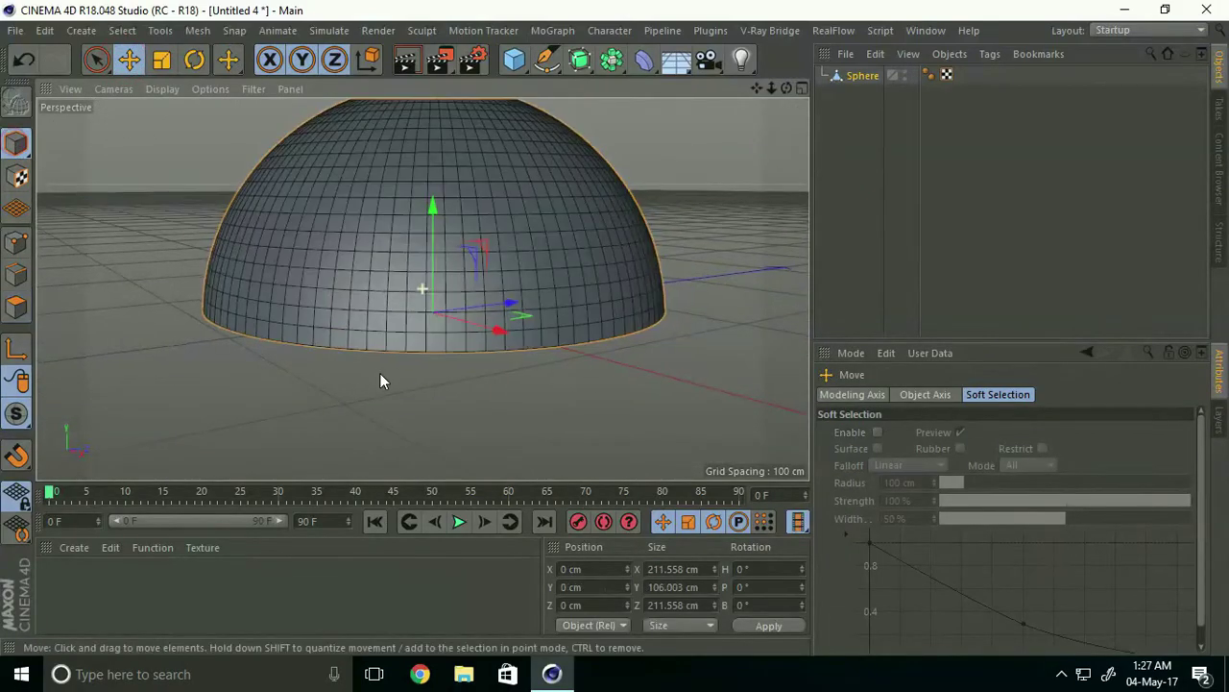
pyautogui.keyDown('alt'); pyautogui.moveTo(380, 373); pyautogui.dragTo(301, 270); pyautogui.keyUp('alt')
pyautogui.scroll(3, 301, 271)
pyautogui.moveTo(261, 195)
pyautogui.keyDown('alt'); pyautogui.mouseDown()
pyautogui.moveTo(329, 316)
pyautogui.moveTo(436, 406)
pyautogui.moveTo(366, 315)
pyautogui.mouseUp(); pyautogui.keyUp('alt')
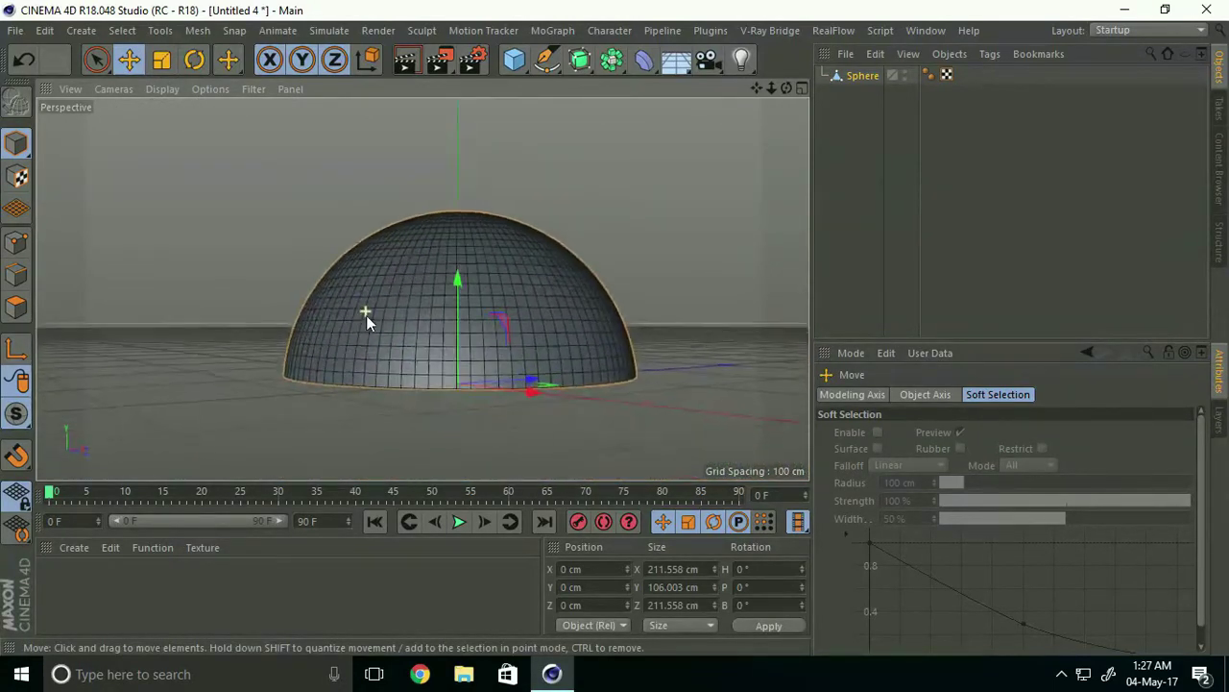
pyautogui.click(522, 64)
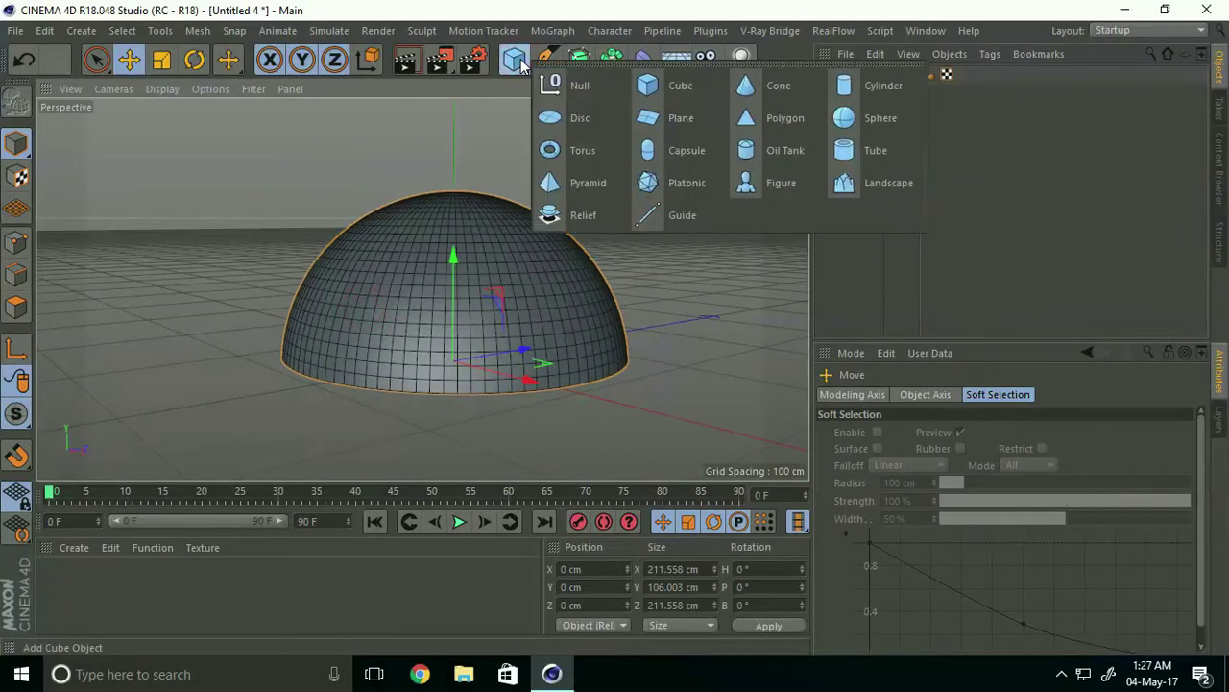
pyautogui.click(874, 85)
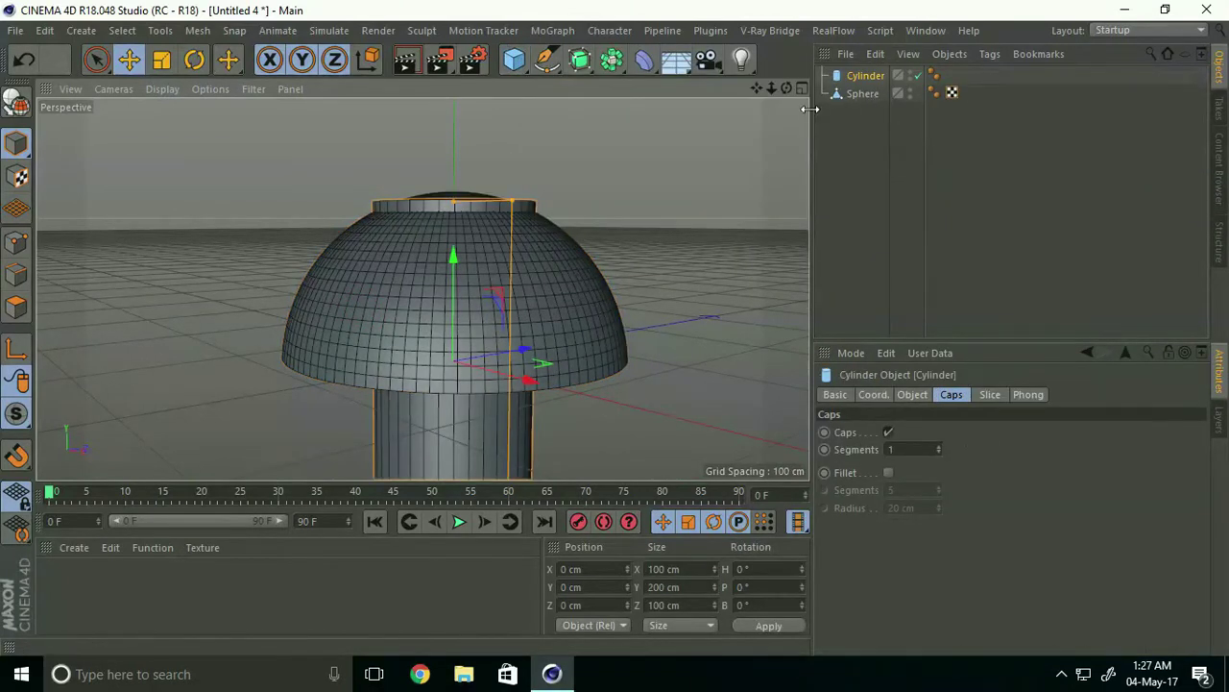
pyautogui.click(195, 60)
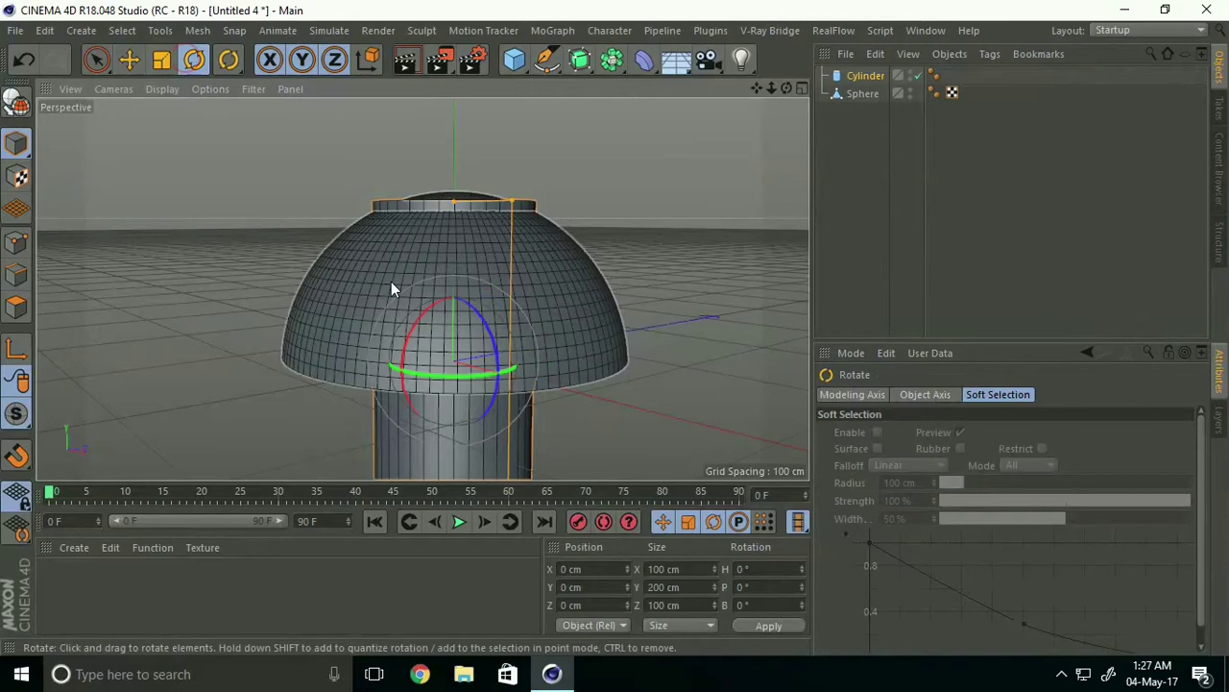
pyautogui.moveTo(419, 317)
pyautogui.mouseDown()
pyautogui.moveTo(373, 377)
pyautogui.moveTo(349, 464)
pyautogui.moveTo(615, 328)
pyautogui.moveTo(387, 239)
pyautogui.moveTo(498, 264)
pyautogui.moveTo(643, 252)
pyautogui.moveTo(616, 285)
pyautogui.mouseUp()
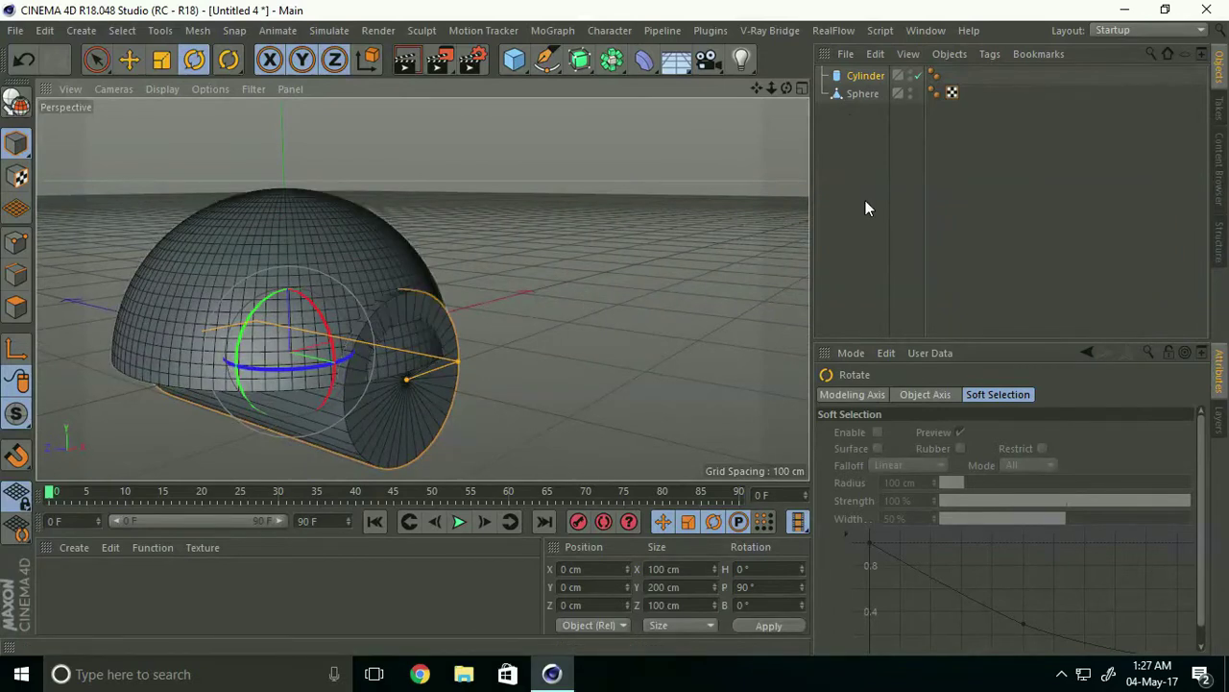
# Step: Set the cylinder's radius to 30 cm and height to 50 cm
pyautogui.click(865, 77)
pyautogui.click(912, 395)
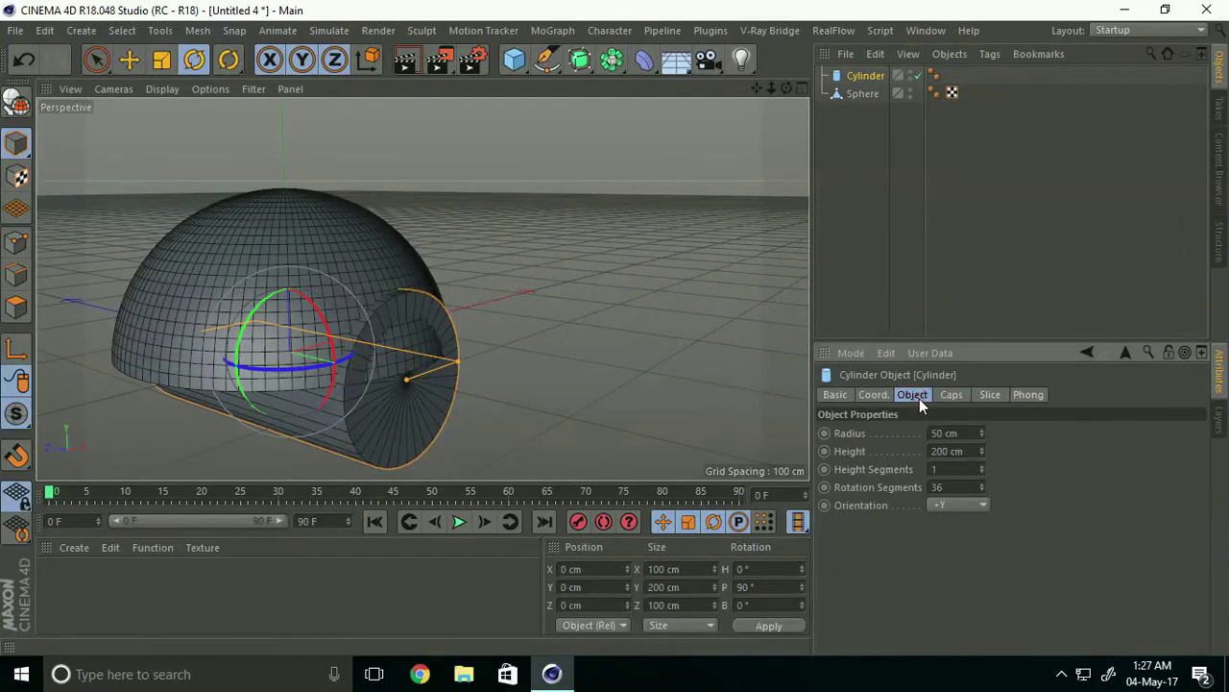
pyautogui.click(961, 433)
pyautogui.write('30')
pyautogui.press('Return')
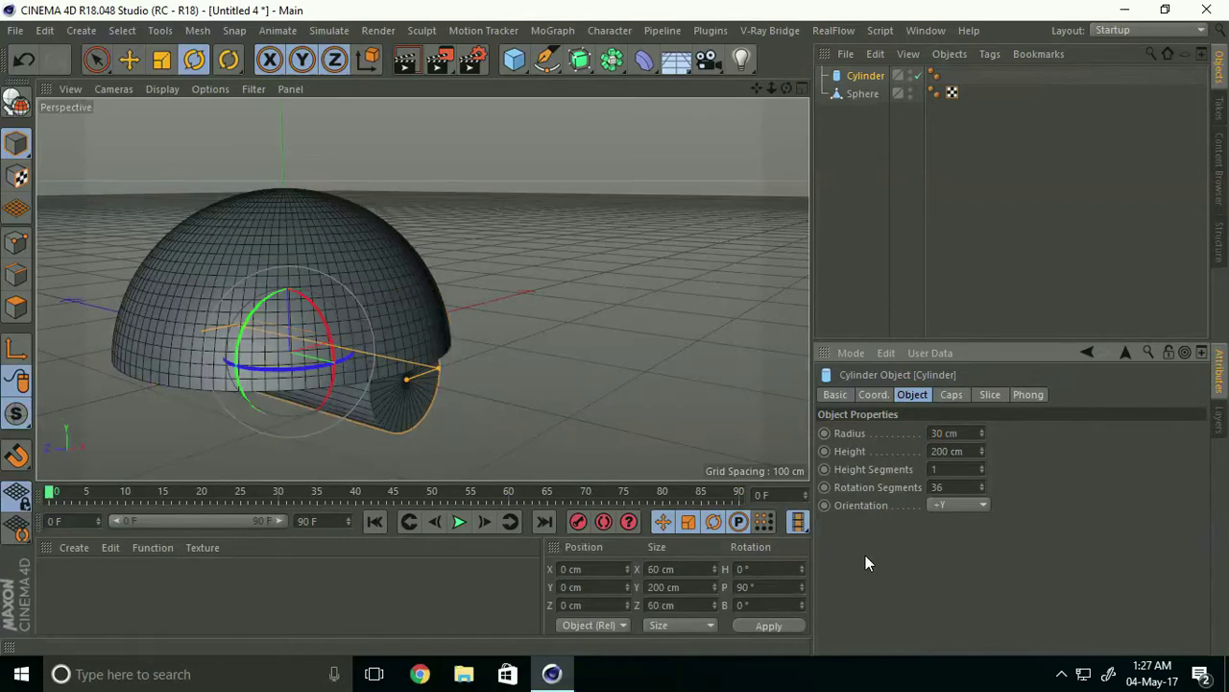
pyautogui.click(953, 451)
pyautogui.write('50')
pyautogui.press('Return')
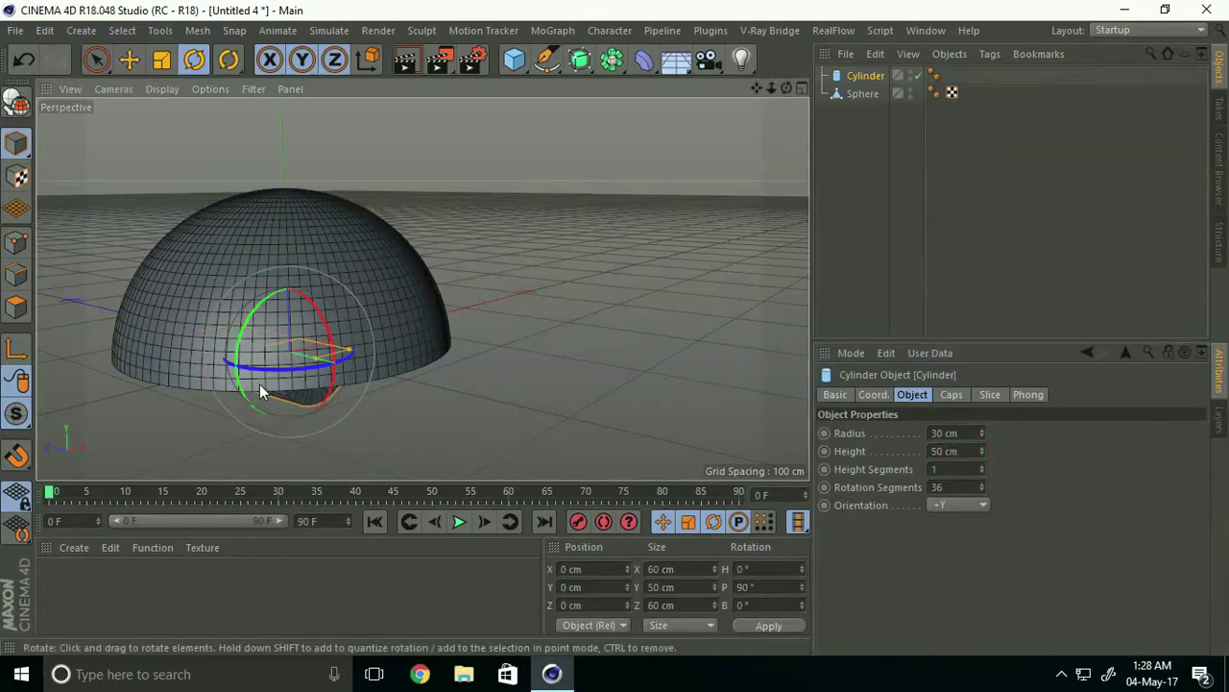
pyautogui.scroll(2, 259, 384)
# Step: Make the cylinder editable and slide it forward through the dome's edge
pyautogui.click(129, 59)
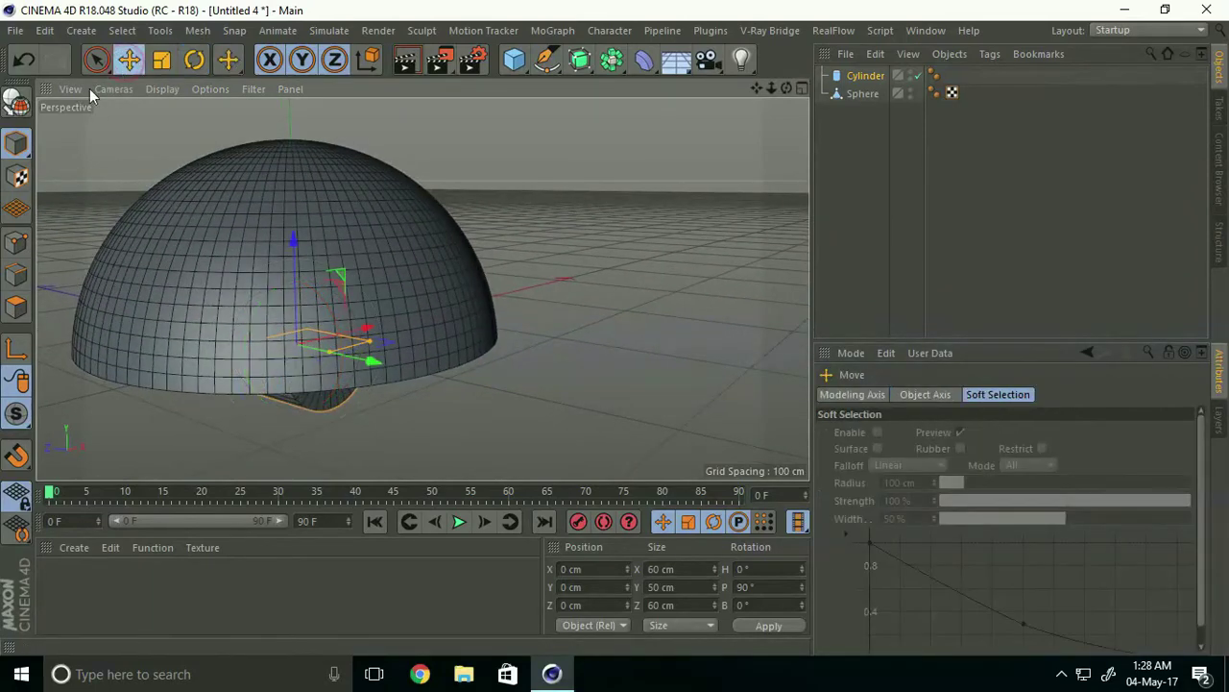
pyautogui.click(16, 103)
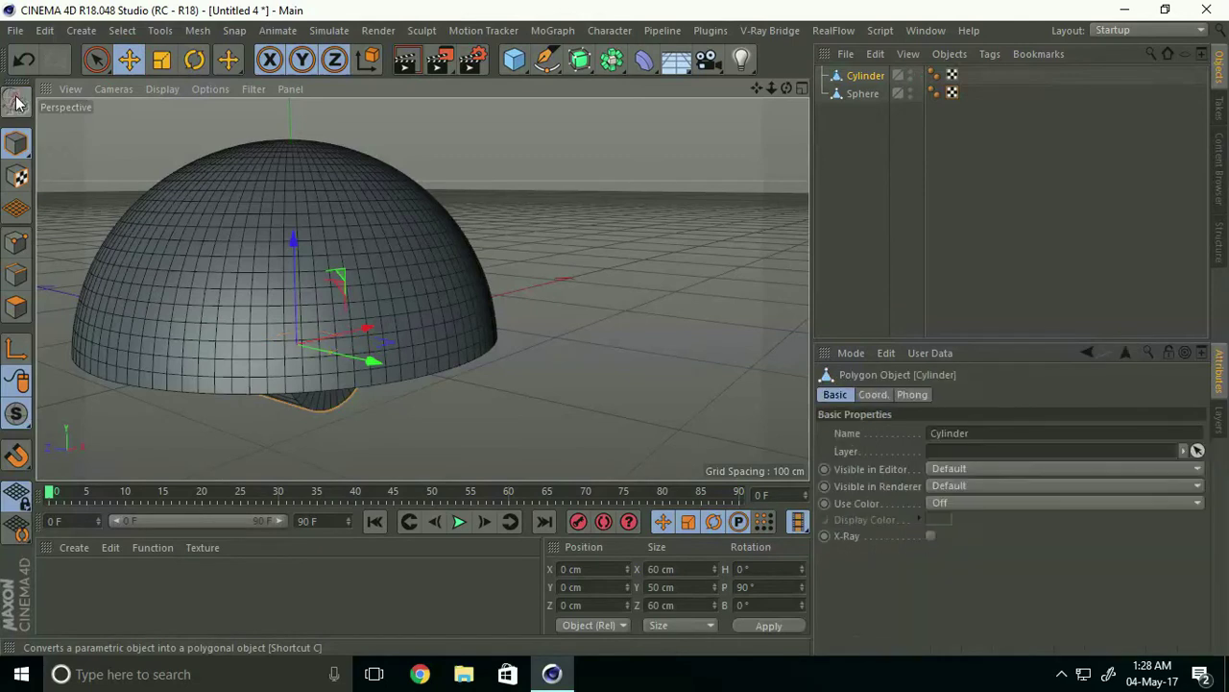
pyautogui.moveTo(373, 360); pyautogui.dragTo(515, 402)
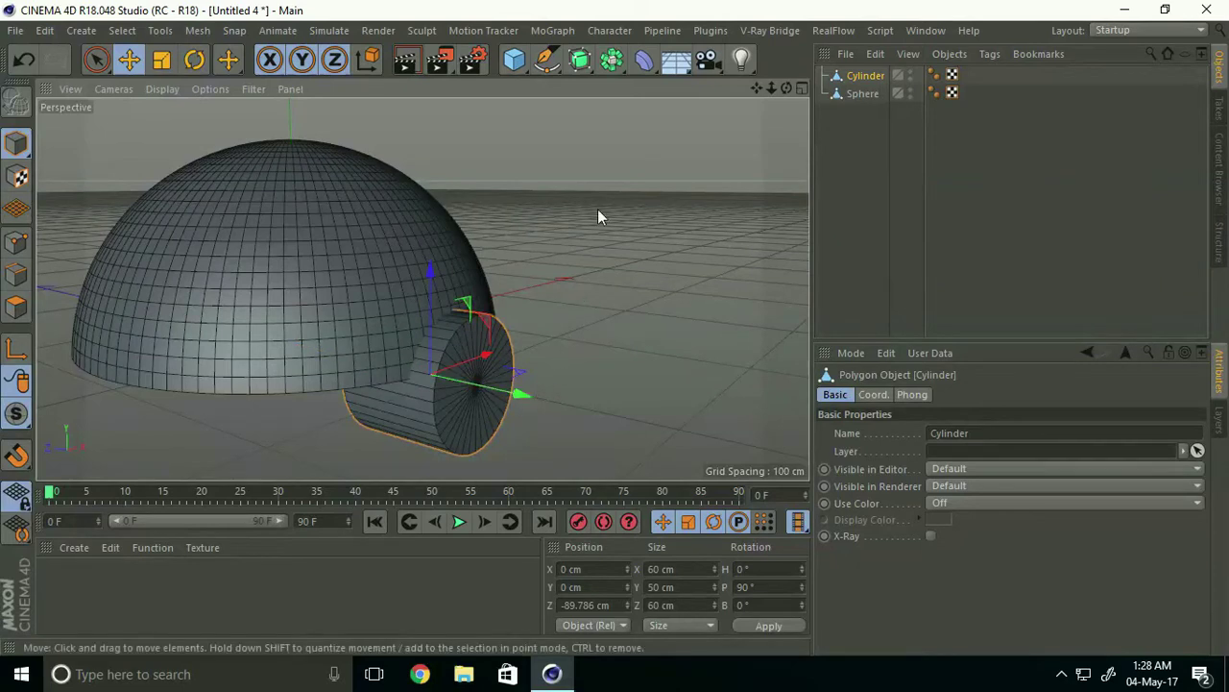
# Step: Add a Boole and nest Sphere then Cylinder under it to subtract
pyautogui.click(616, 69)
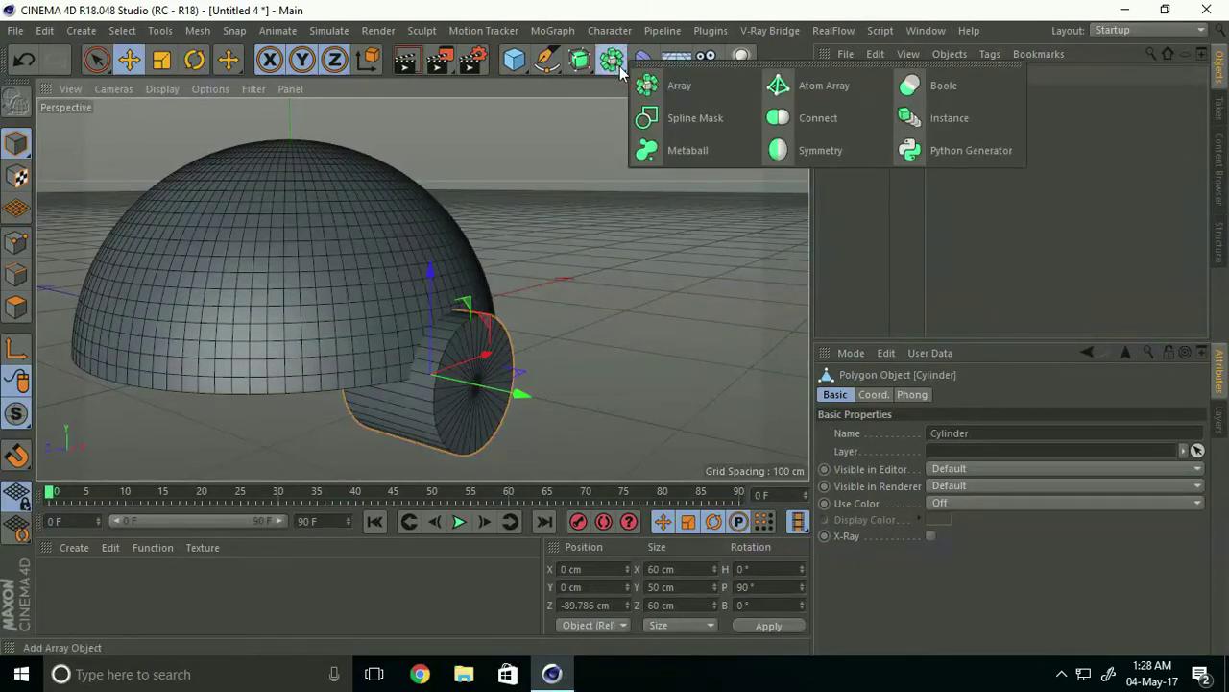
pyautogui.click(954, 84)
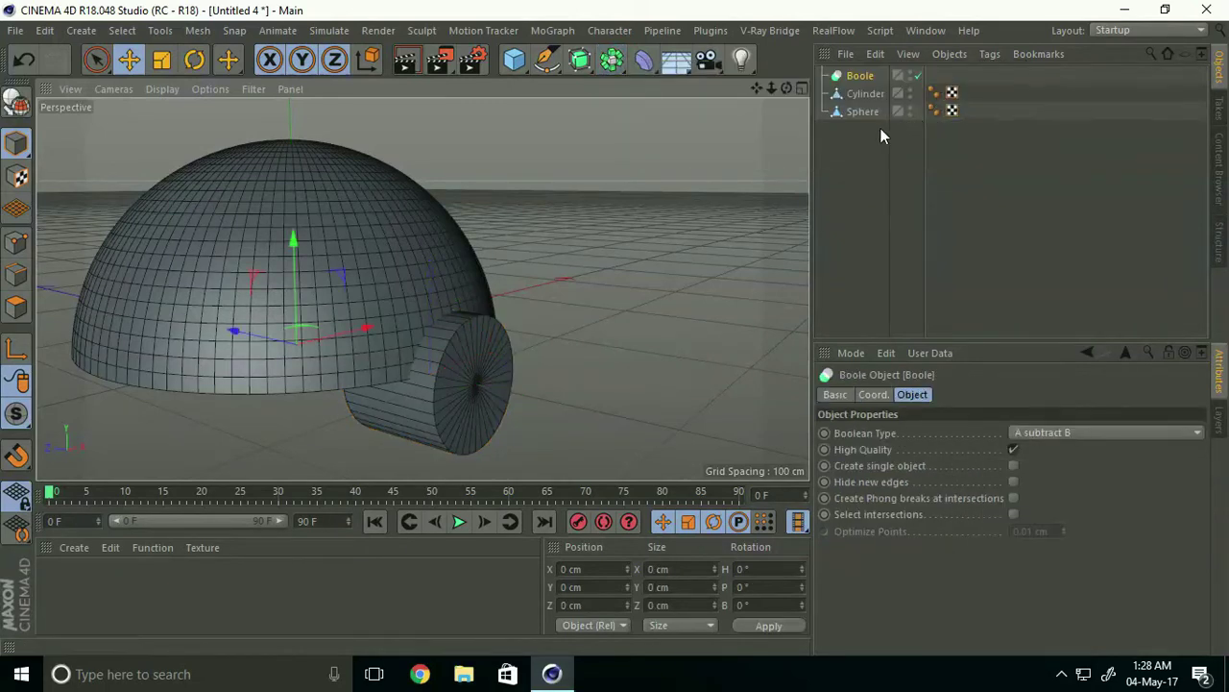
pyautogui.moveTo(874, 133); pyautogui.dragTo(841, 85)
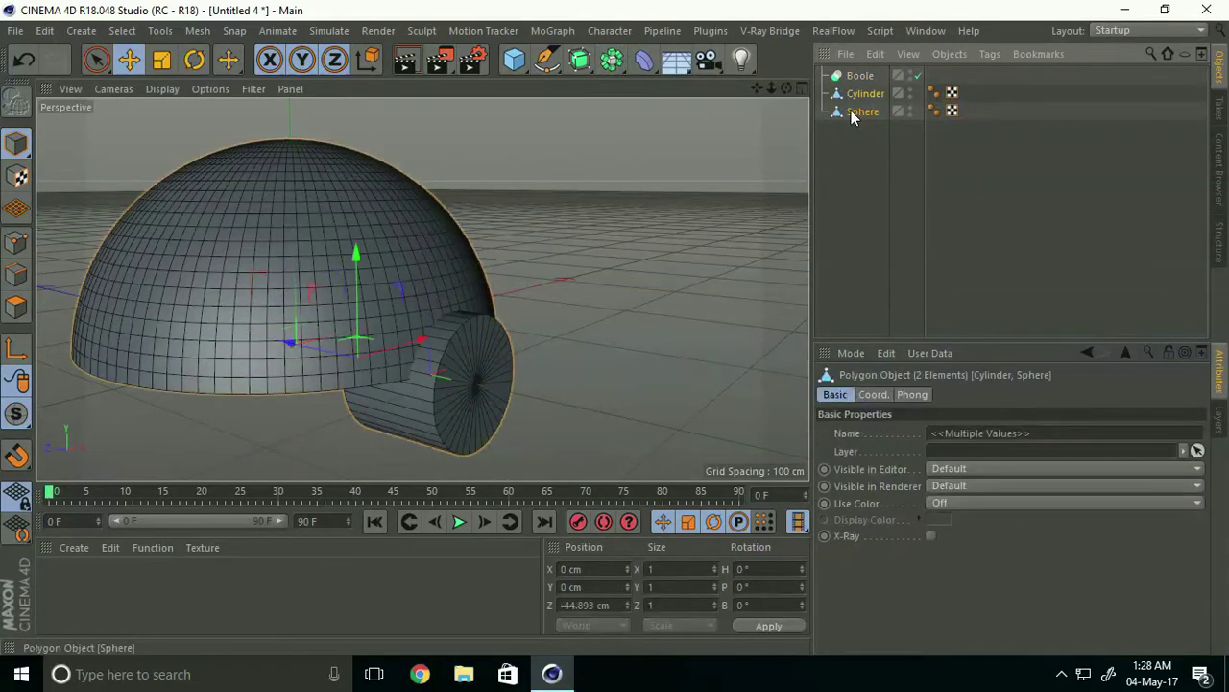
pyautogui.moveTo(869, 95); pyautogui.dragTo(861, 76)
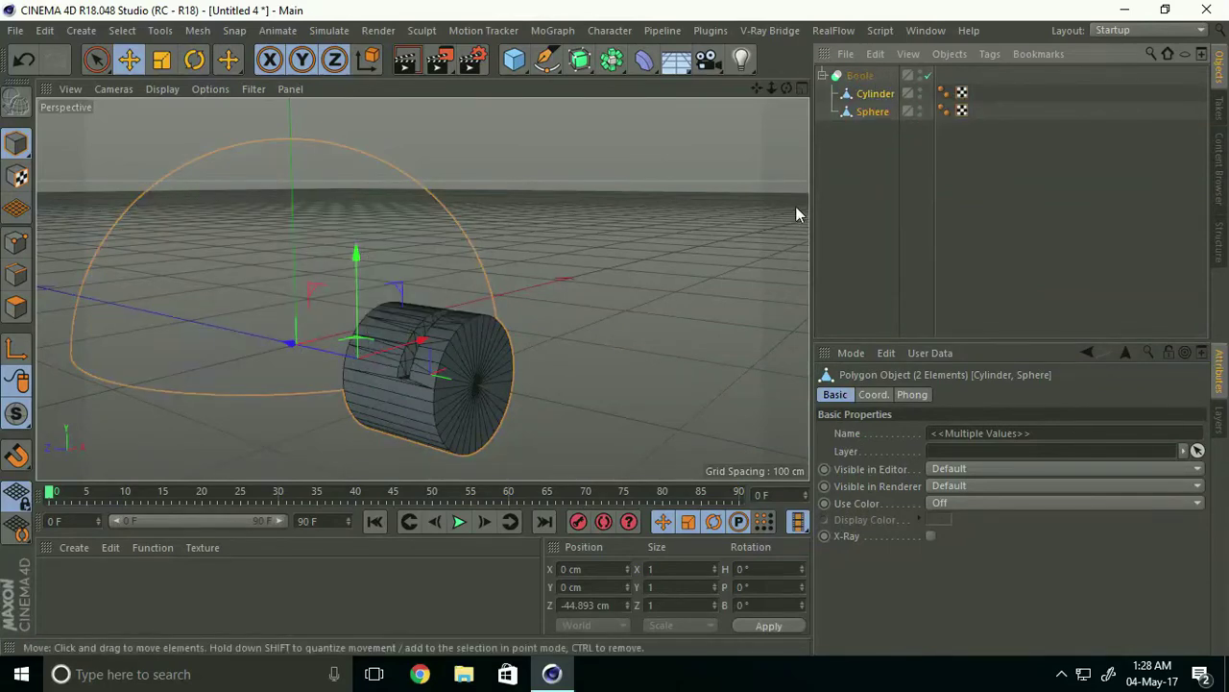
pyautogui.hotkey('ctrl', 'z')
pyautogui.click(855, 95)
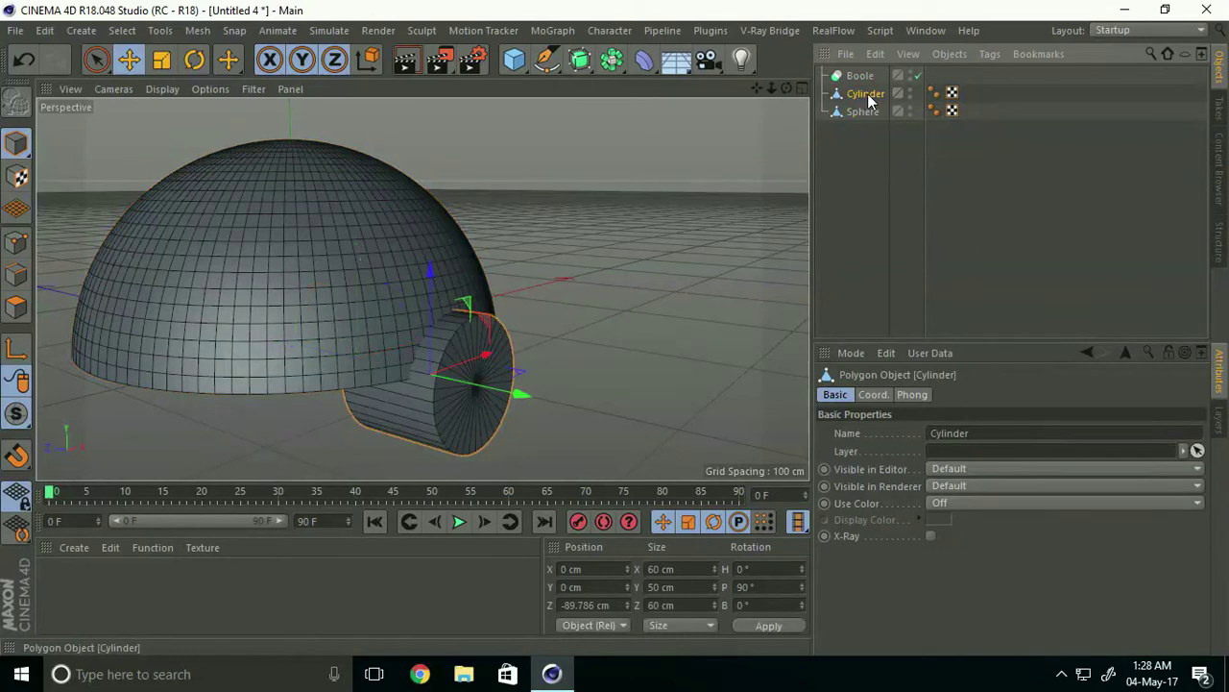
pyautogui.moveTo(870, 97); pyautogui.dragTo(864, 125)
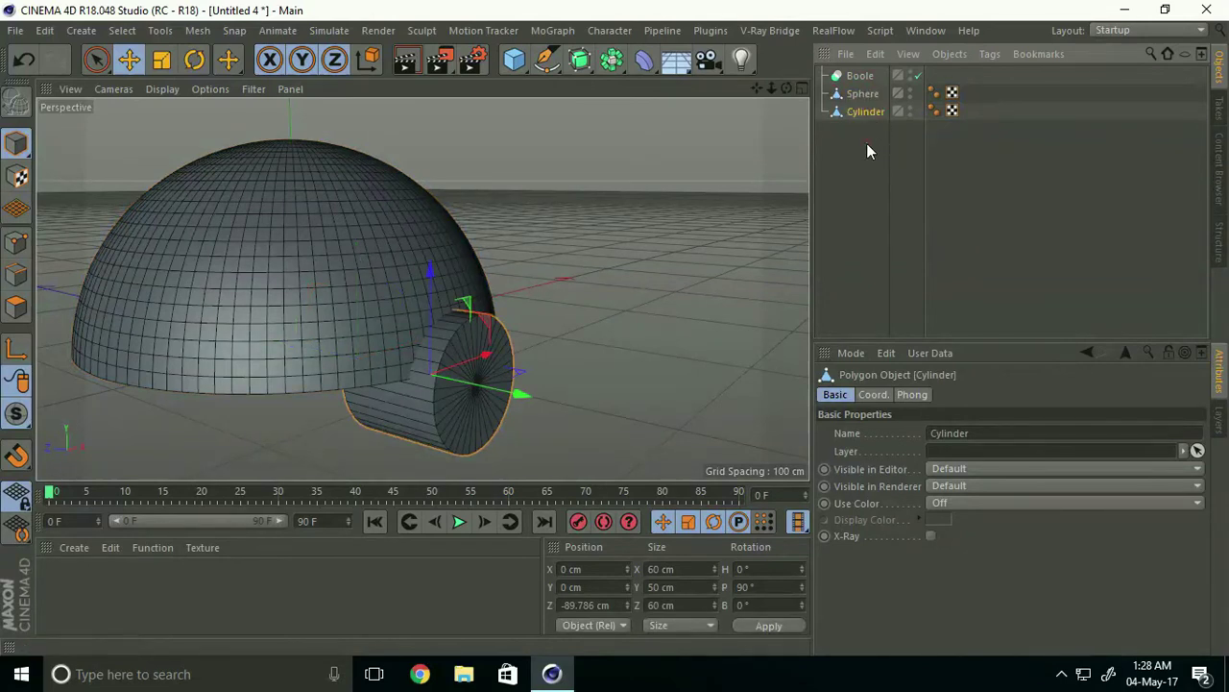
pyautogui.keyDown('ctrl'); pyautogui.click(862, 93); pyautogui.keyUp('ctrl')
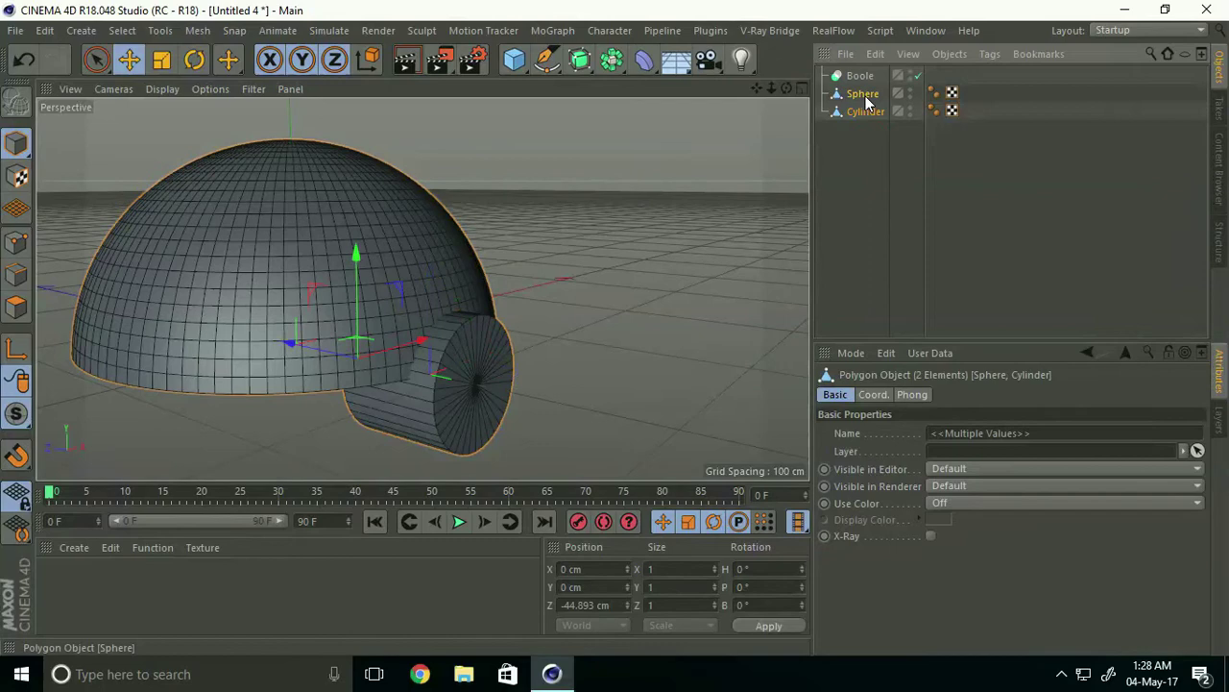
pyautogui.moveTo(861, 96); pyautogui.dragTo(862, 79)
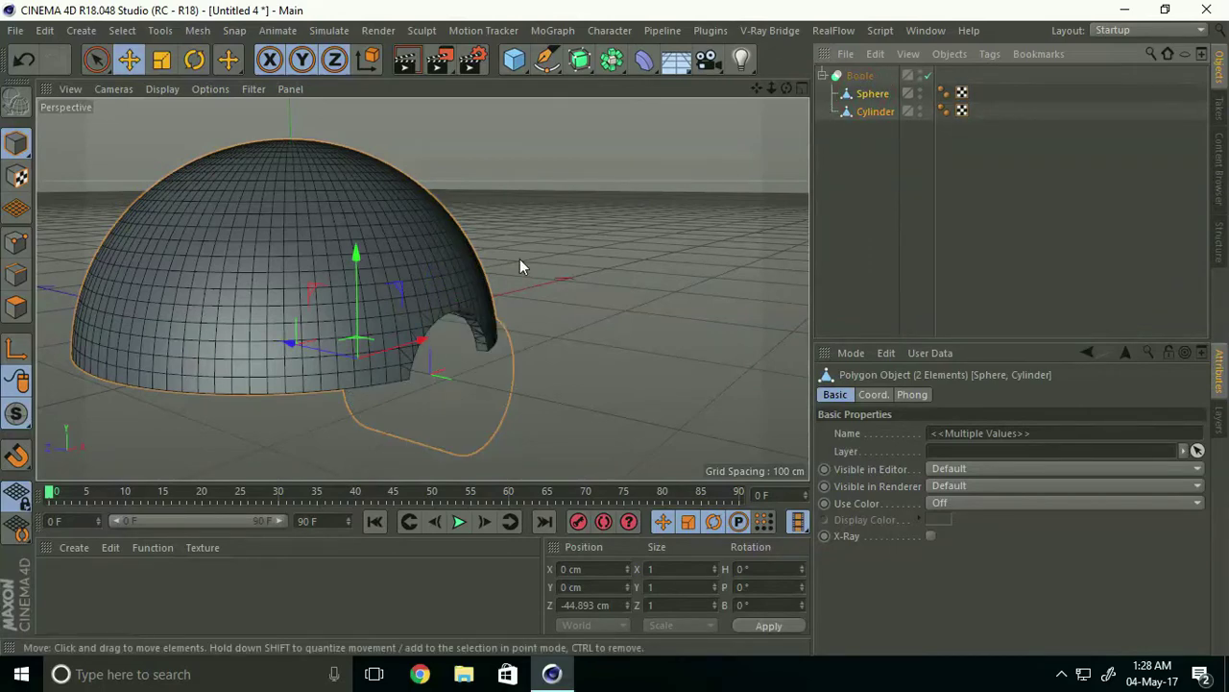
pyautogui.moveTo(387, 336)
pyautogui.keyDown('alt'); pyautogui.mouseDown()
pyautogui.moveTo(466, 318)
pyautogui.moveTo(477, 386)
pyautogui.moveTo(368, 315)
pyautogui.moveTo(102, 298)
pyautogui.moveTo(256, 331)
pyautogui.moveTo(447, 342)
pyautogui.moveTo(360, 365)
pyautogui.moveTo(349, 386)
pyautogui.mouseUp(); pyautogui.keyUp('alt')
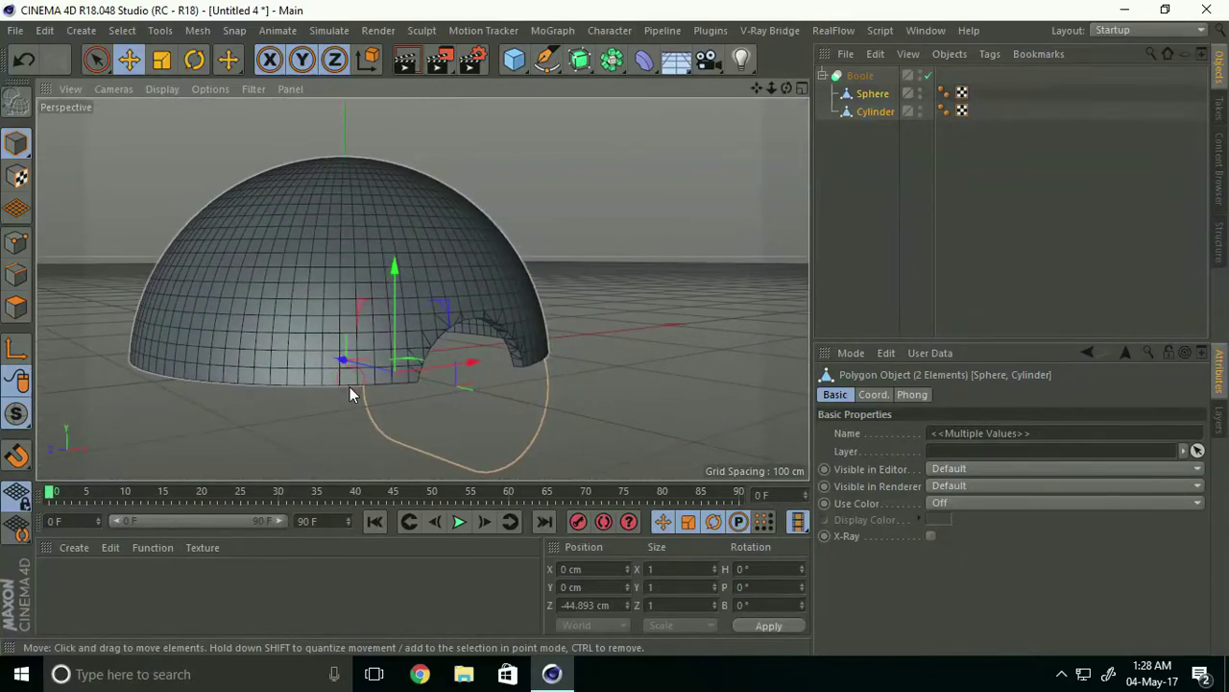
# Step: Add a second sphere, set 100 segments and Hemisphere type, and make it editable
pyautogui.click(518, 74)
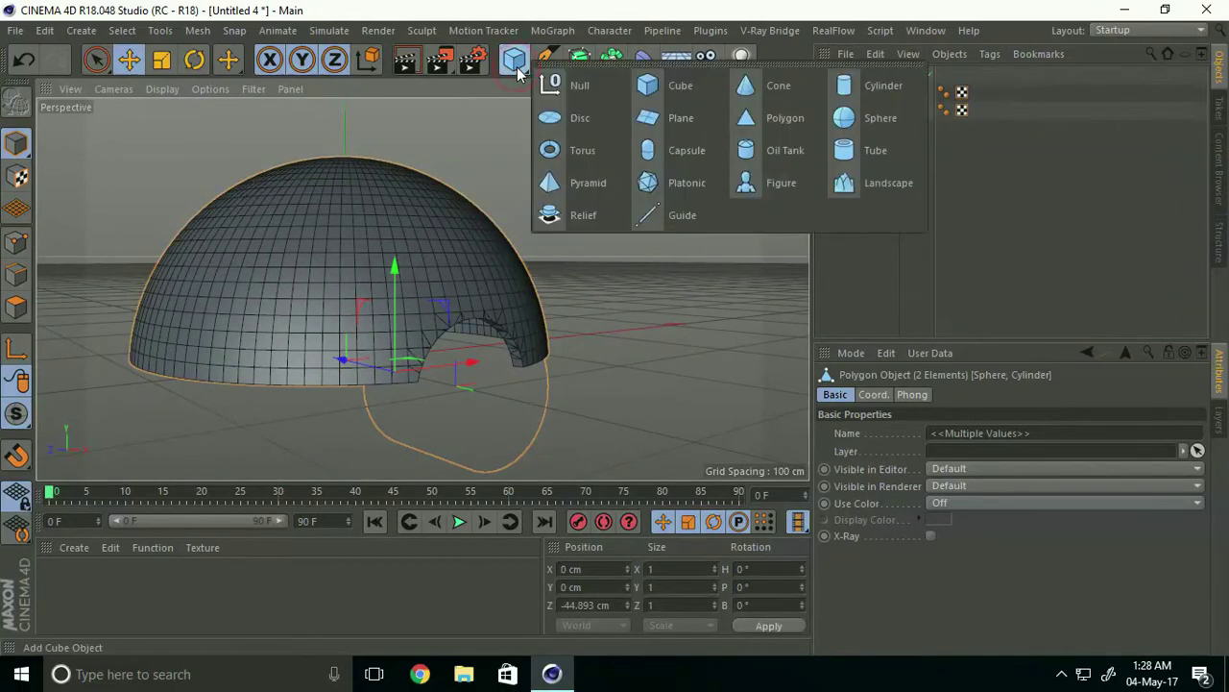
pyautogui.click(895, 124)
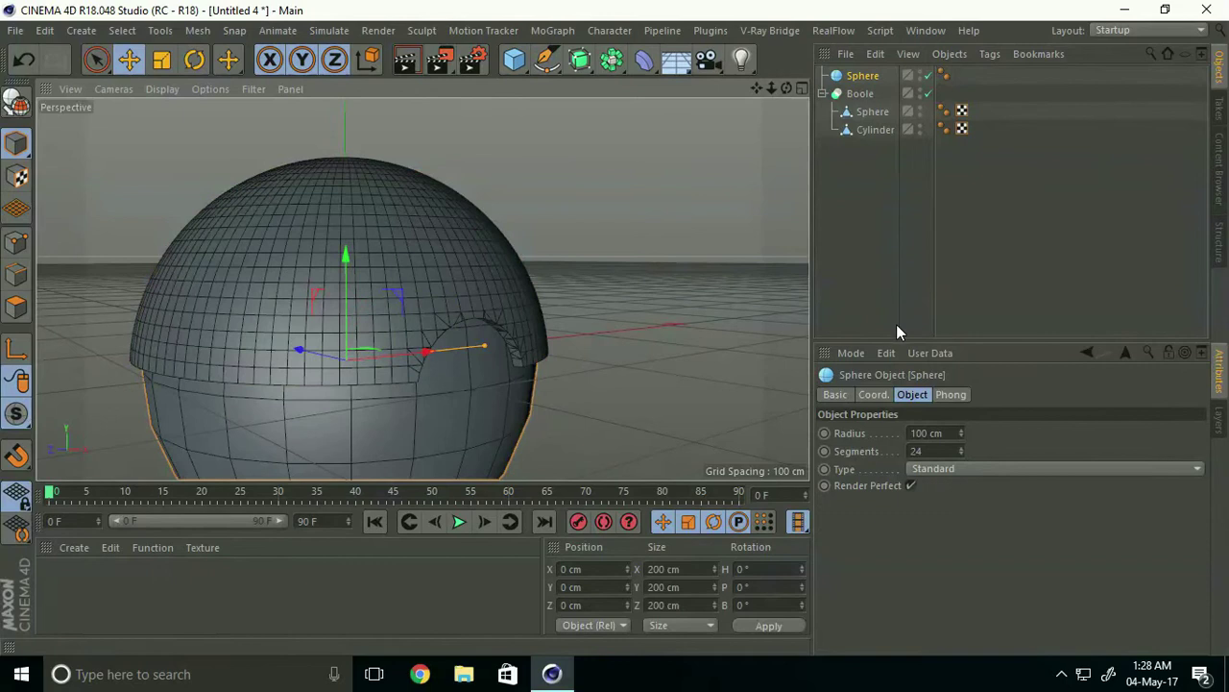
pyautogui.doubleClick(917, 451)
pyautogui.write('1')
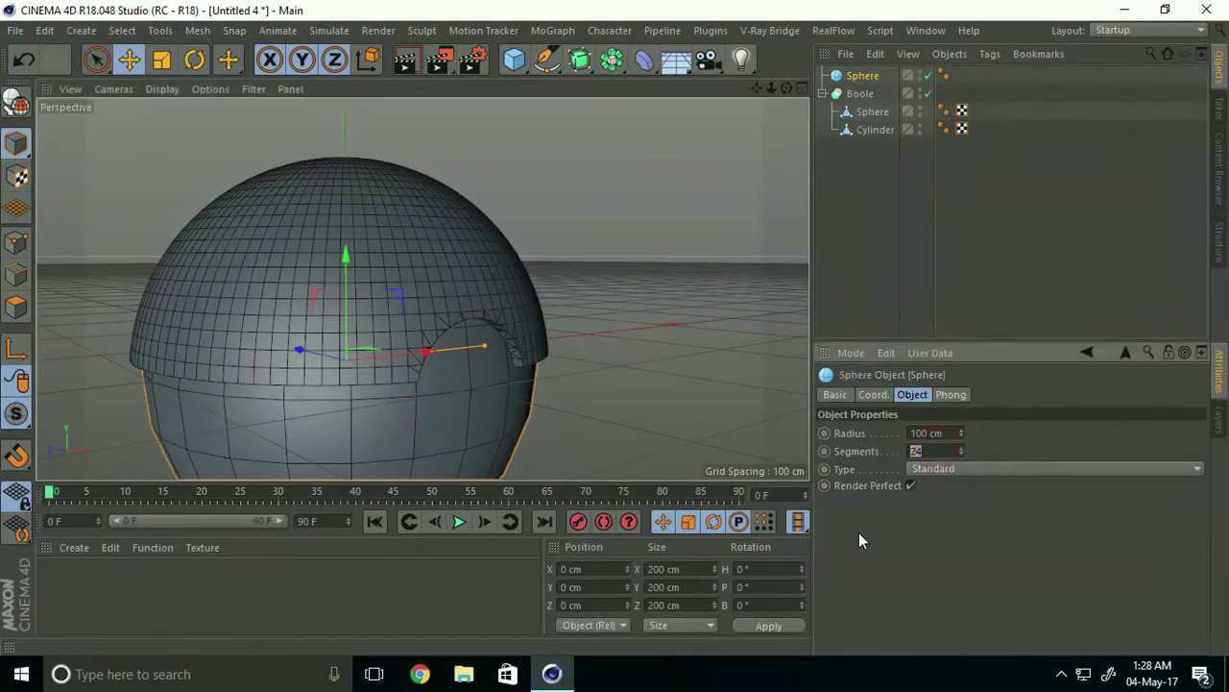
pyautogui.write('00')
pyautogui.press('Return')
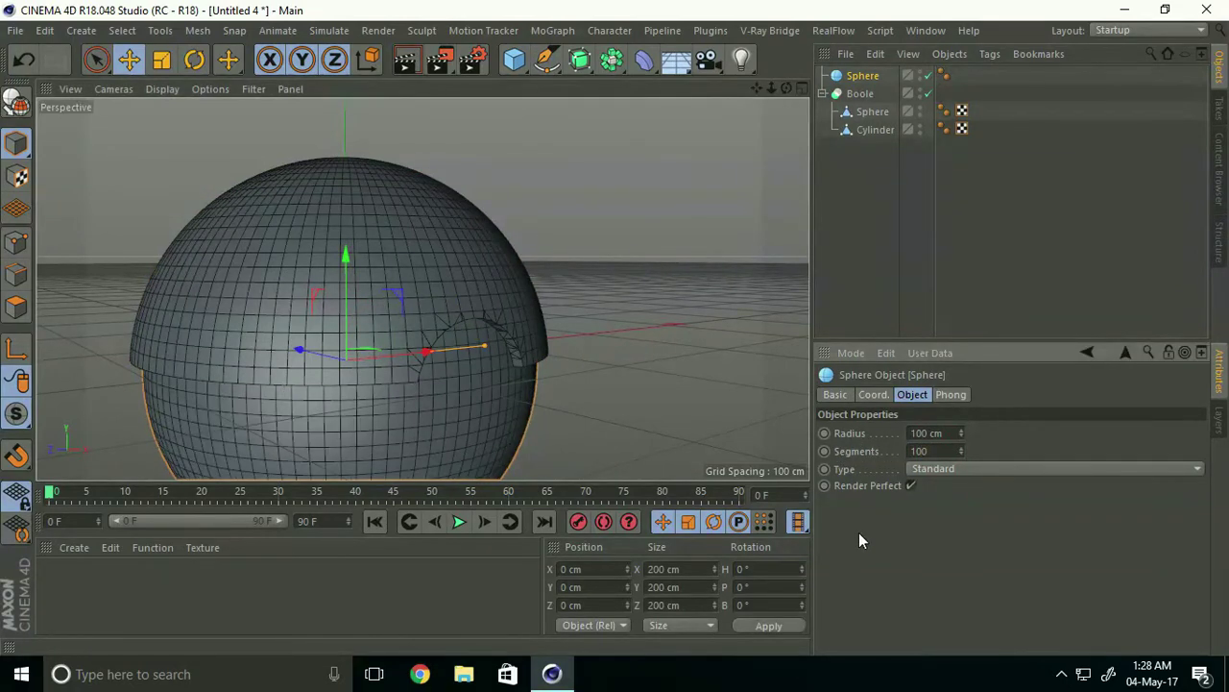
pyautogui.click(959, 467)
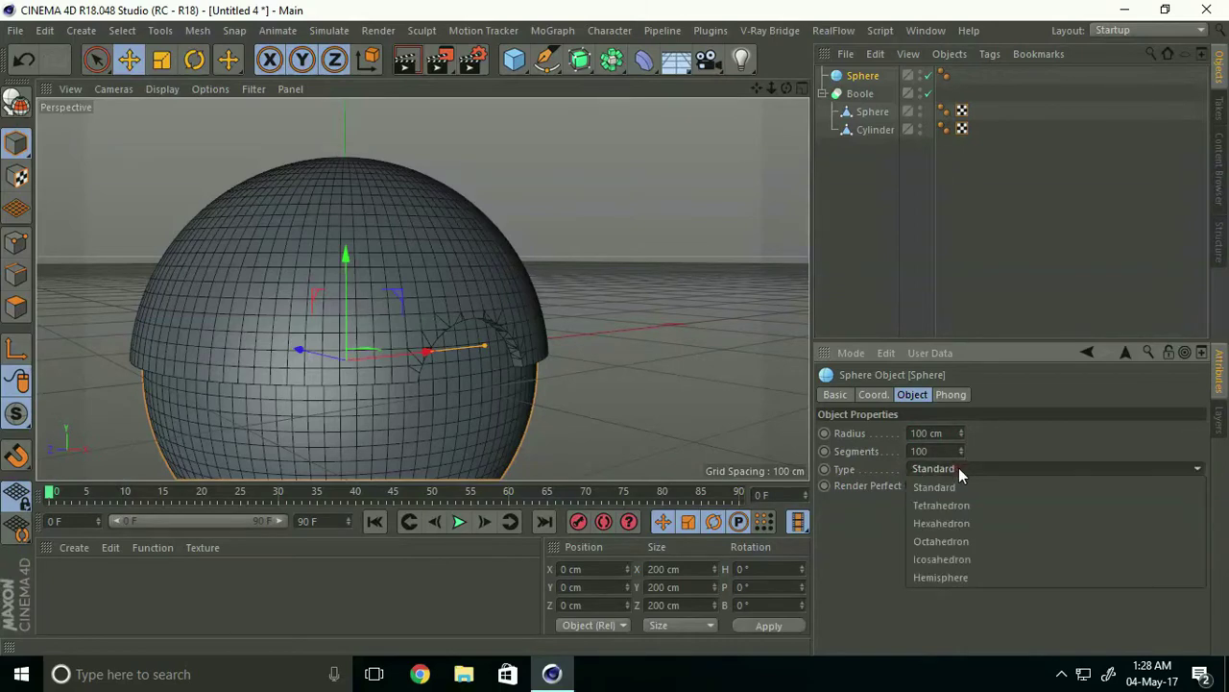
pyautogui.click(938, 576)
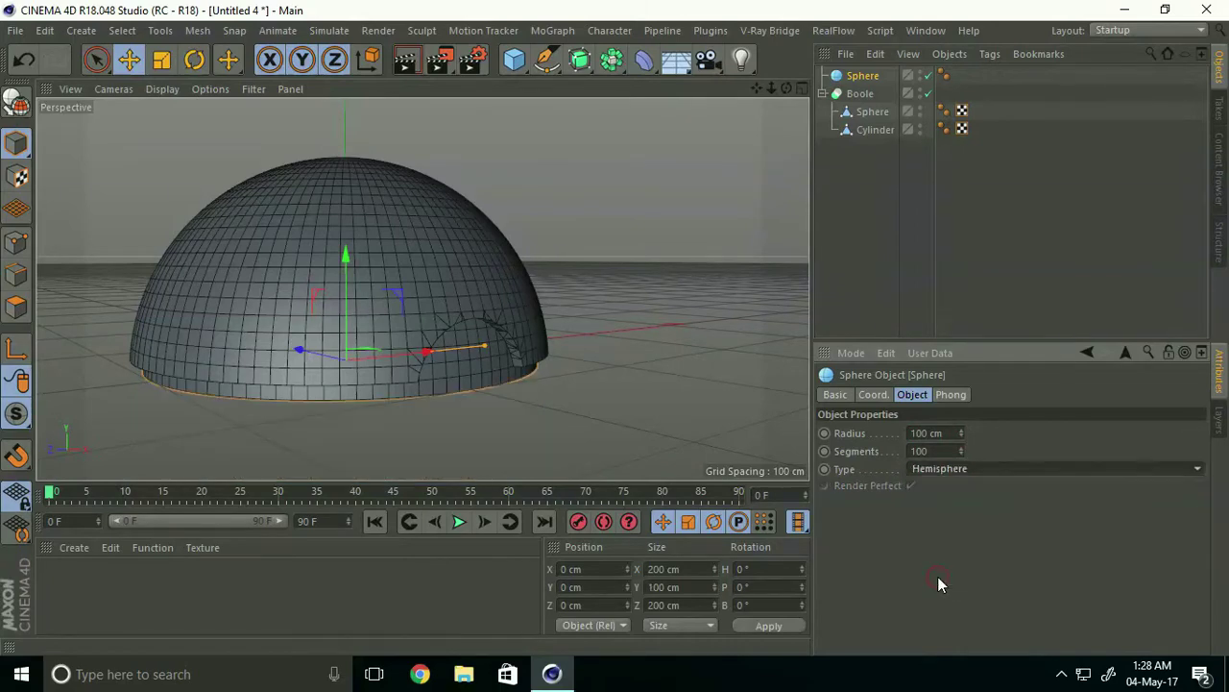
pyautogui.keyDown('alt'); pyautogui.moveTo(433, 465); pyautogui.dragTo(412, 442); pyautogui.keyUp('alt')
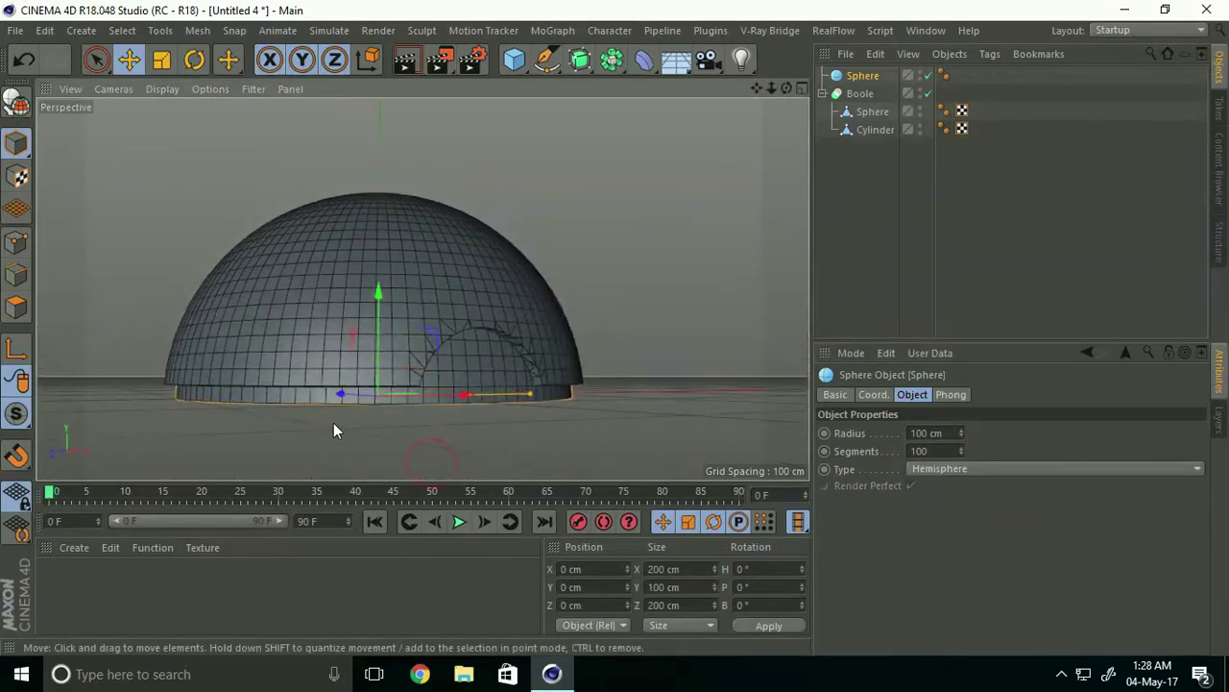
pyautogui.click(17, 100)
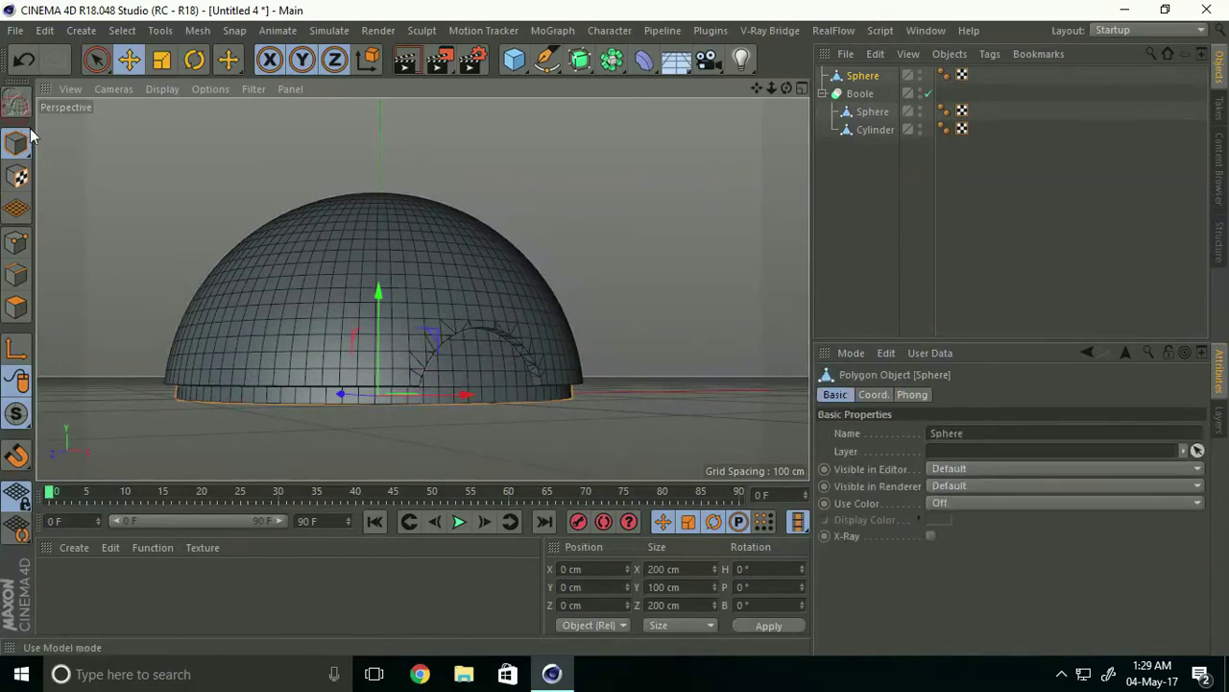
# Step: Switch to Polygons mode and fill-select the hemisphere's lower band
pyautogui.moveTo(401, 396)
pyautogui.keyDown('alt'); pyautogui.mouseDown()
pyautogui.moveTo(434, 428)
pyautogui.moveTo(477, 431)
pyautogui.moveTo(343, 387)
pyautogui.moveTo(260, 381)
pyautogui.moveTo(247, 411)
pyautogui.moveTo(293, 411)
pyautogui.moveTo(253, 392)
pyautogui.mouseUp(); pyautogui.keyUp('alt')
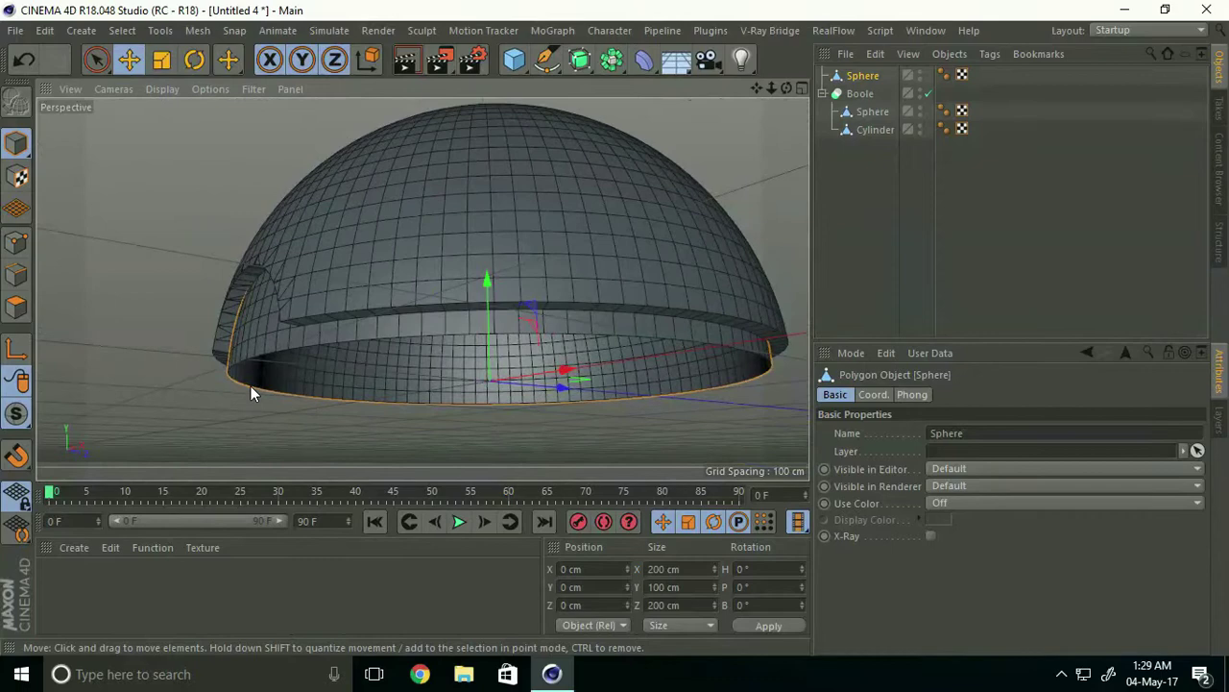
pyautogui.scroll(3, 264, 393)
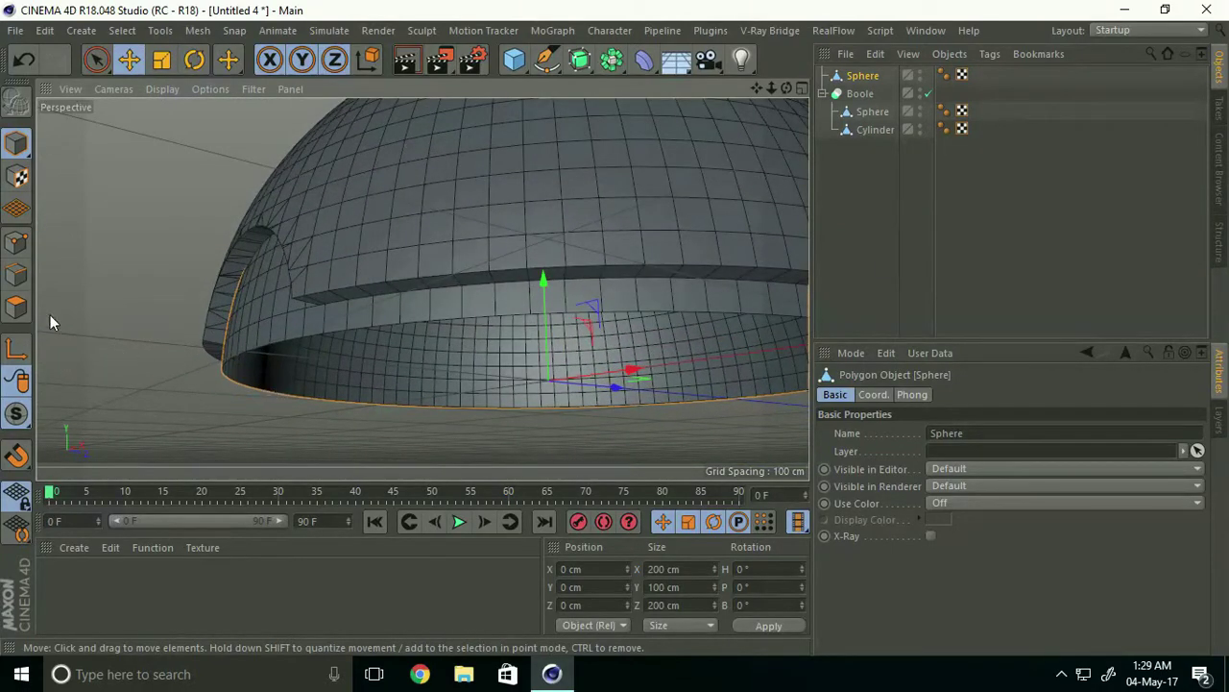
pyautogui.click(15, 308)
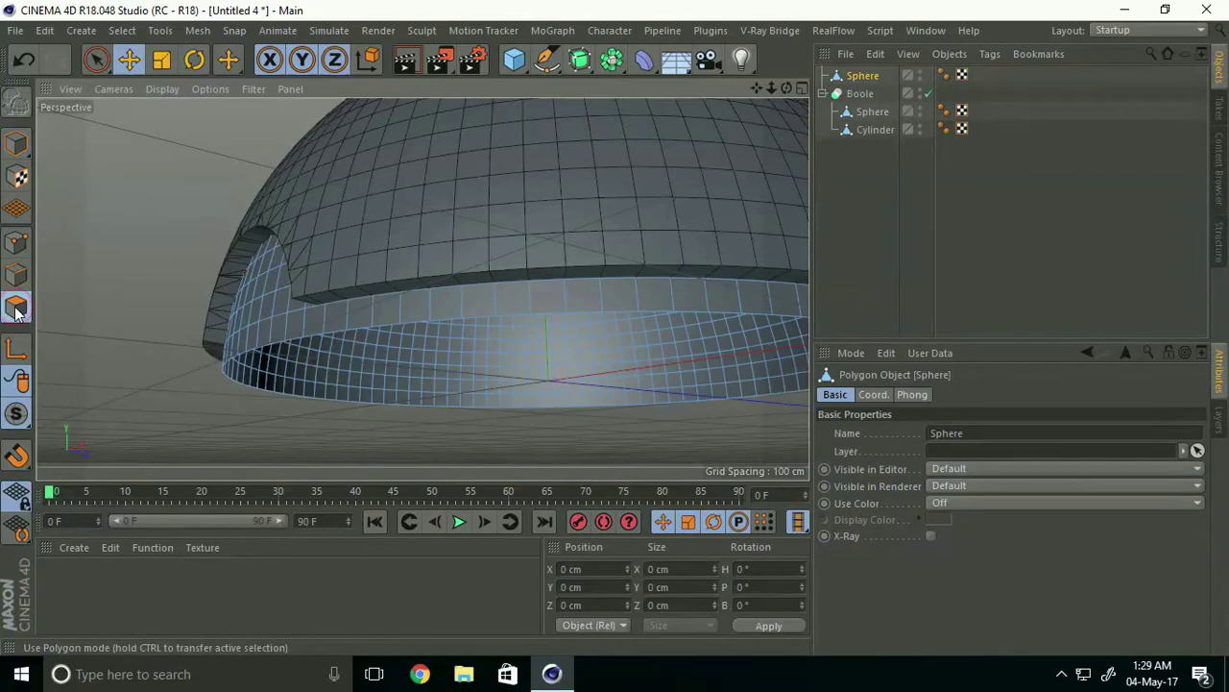
pyautogui.click(122, 31)
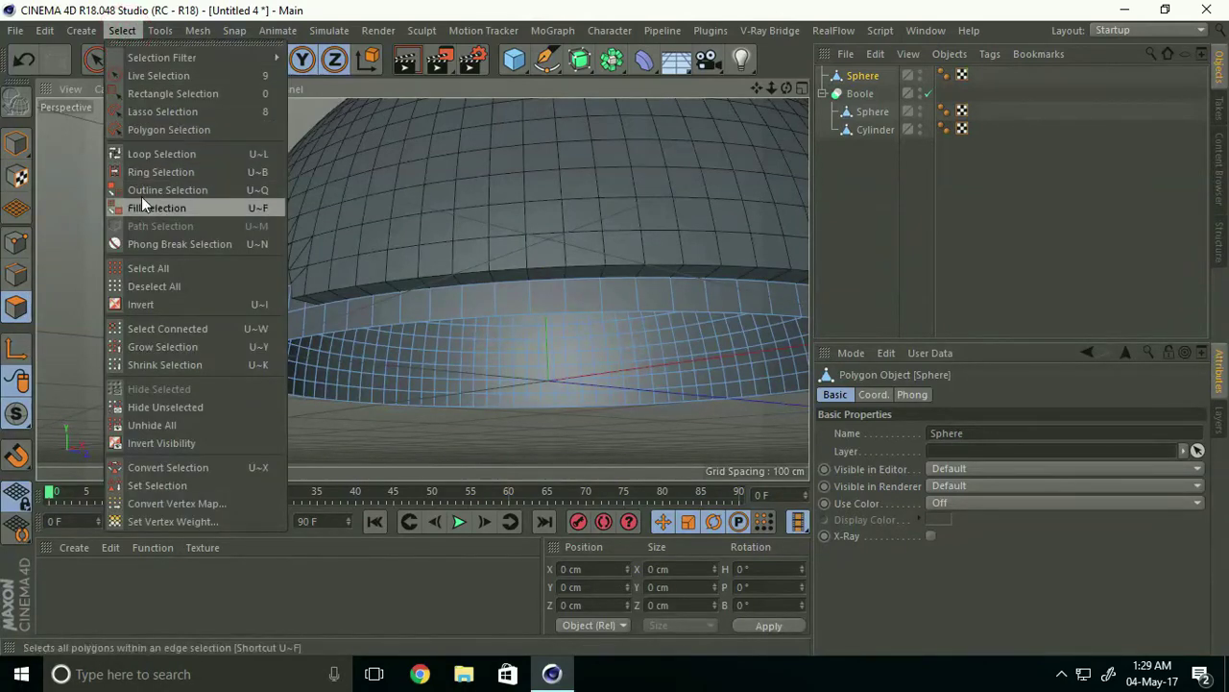
pyautogui.click(167, 271)
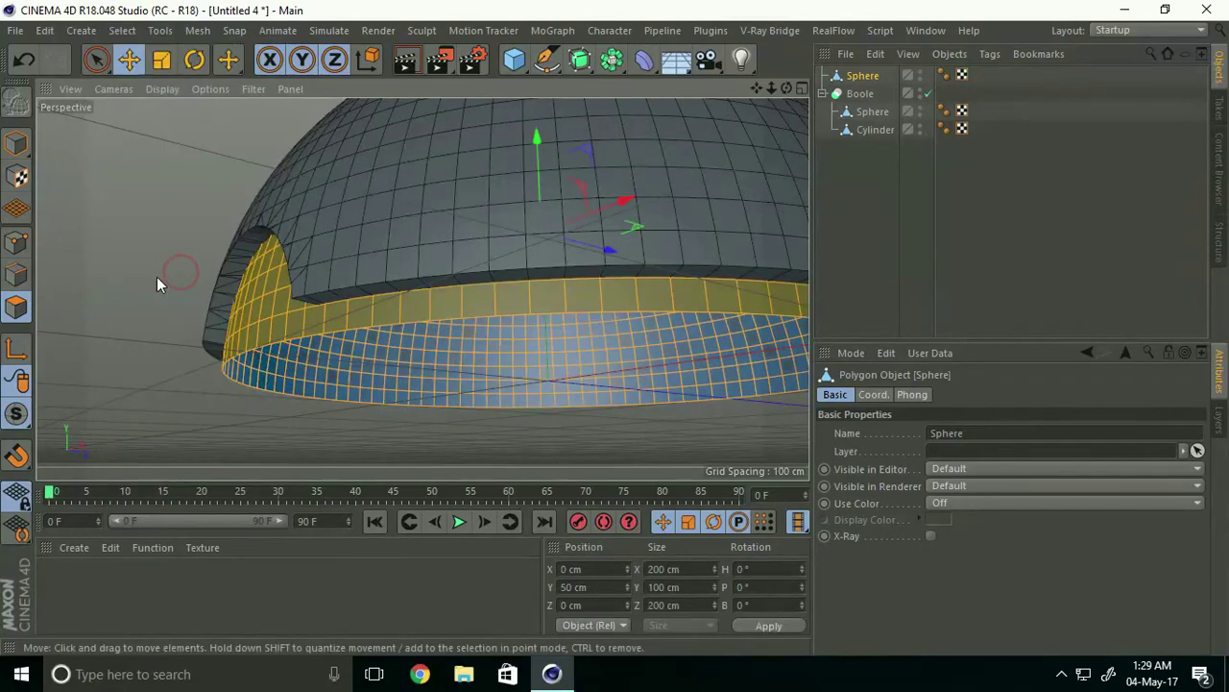
# Step: Extrude the selected band with a -6 cm offset, then return to Model mode
pyautogui.rightClick(264, 274)
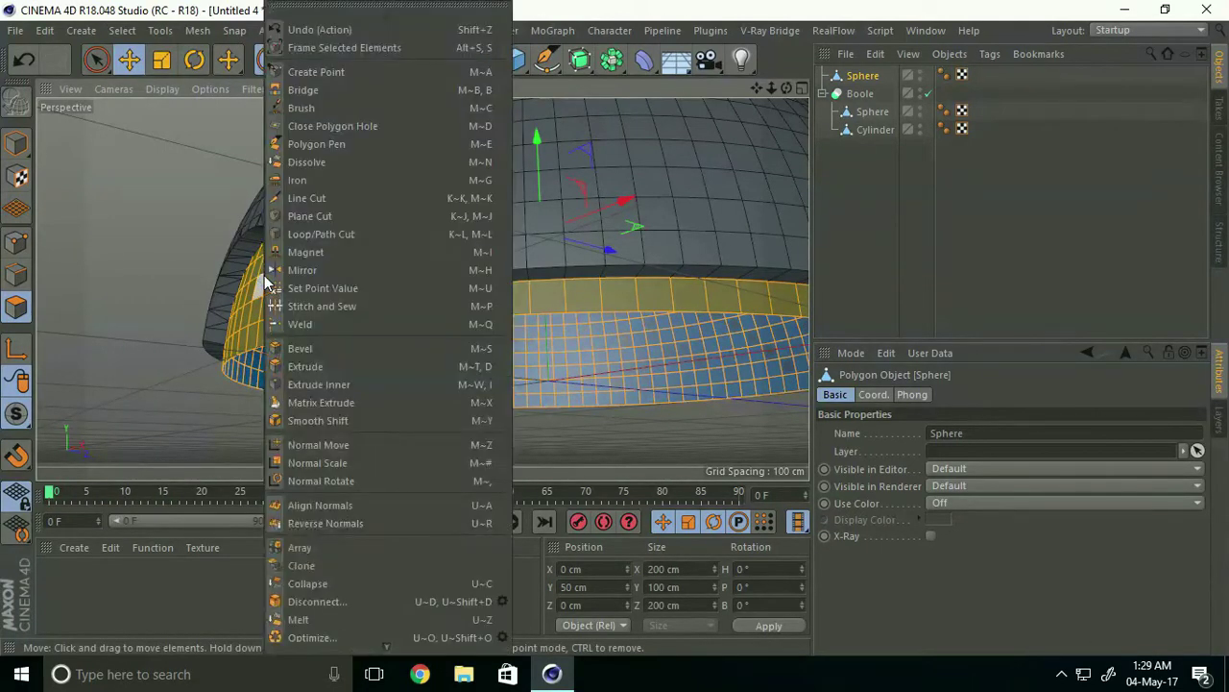
pyautogui.click(294, 368)
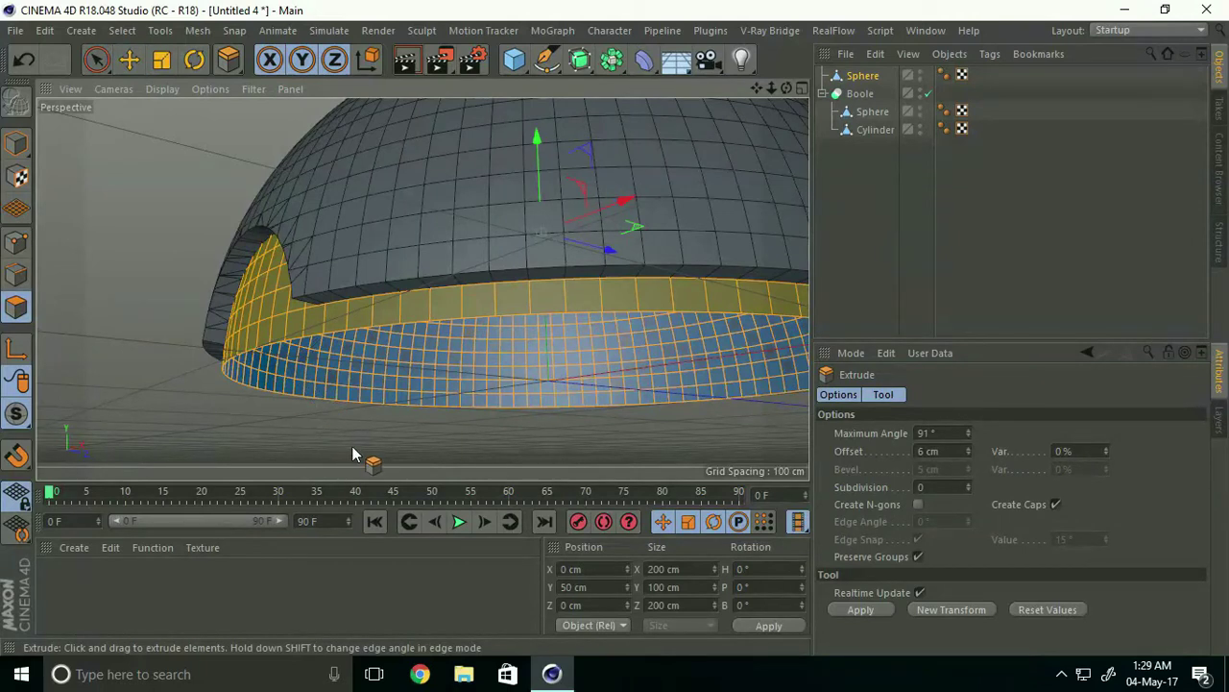
pyautogui.moveTo(614, 327); pyautogui.dragTo(614, 328)
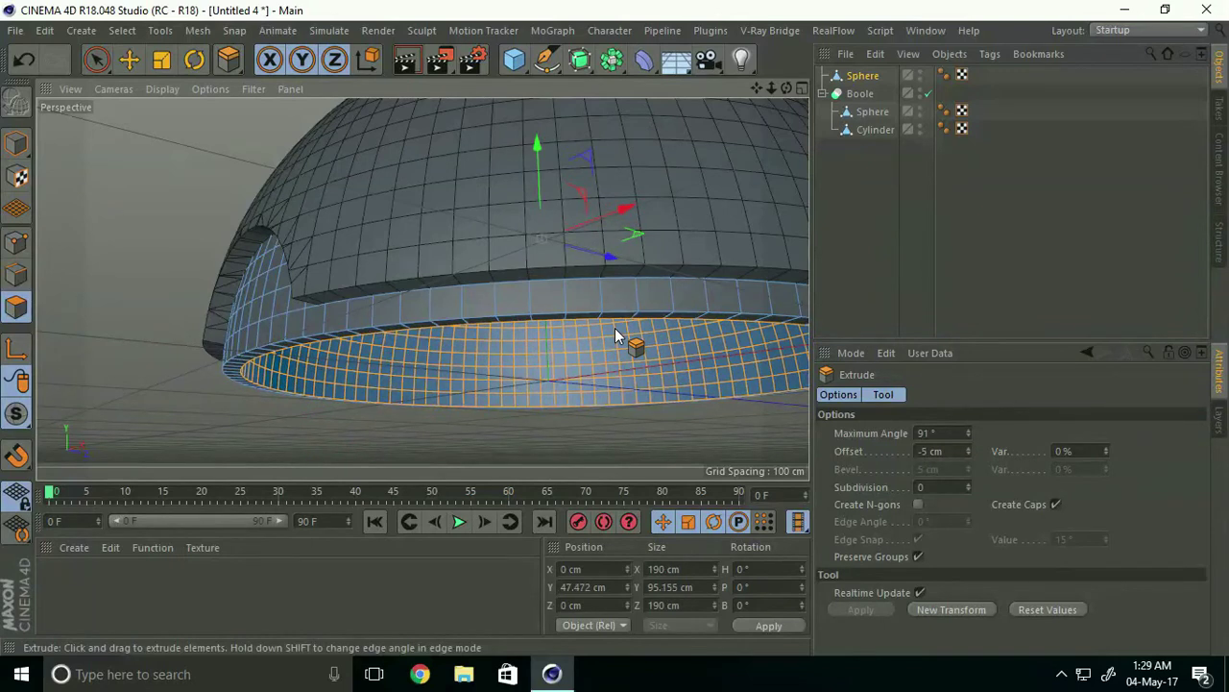
pyautogui.doubleClick(936, 452)
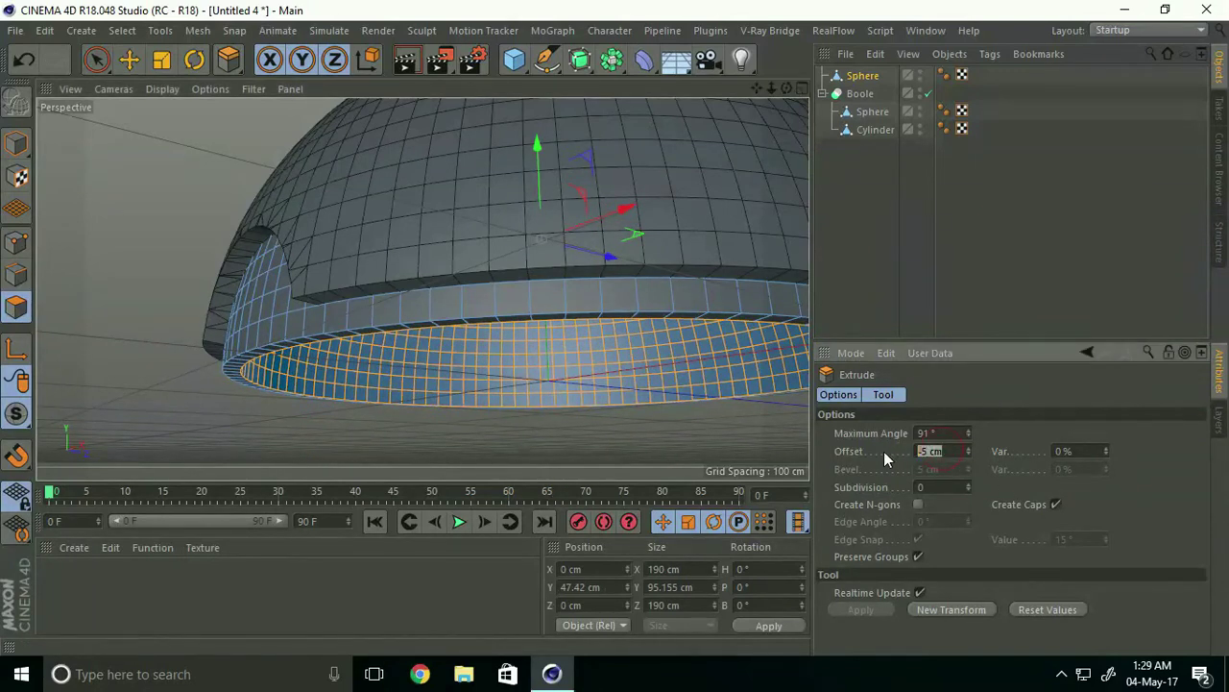
pyautogui.write('-6')
pyautogui.press('Return')
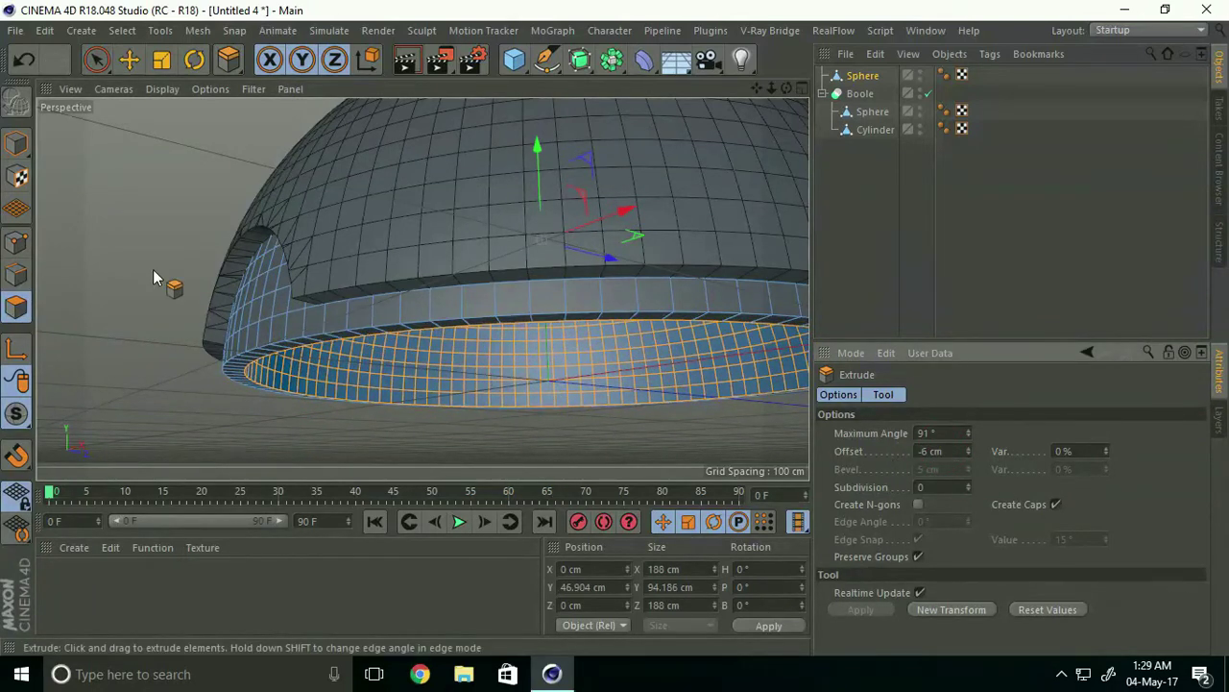
pyautogui.click(128, 60)
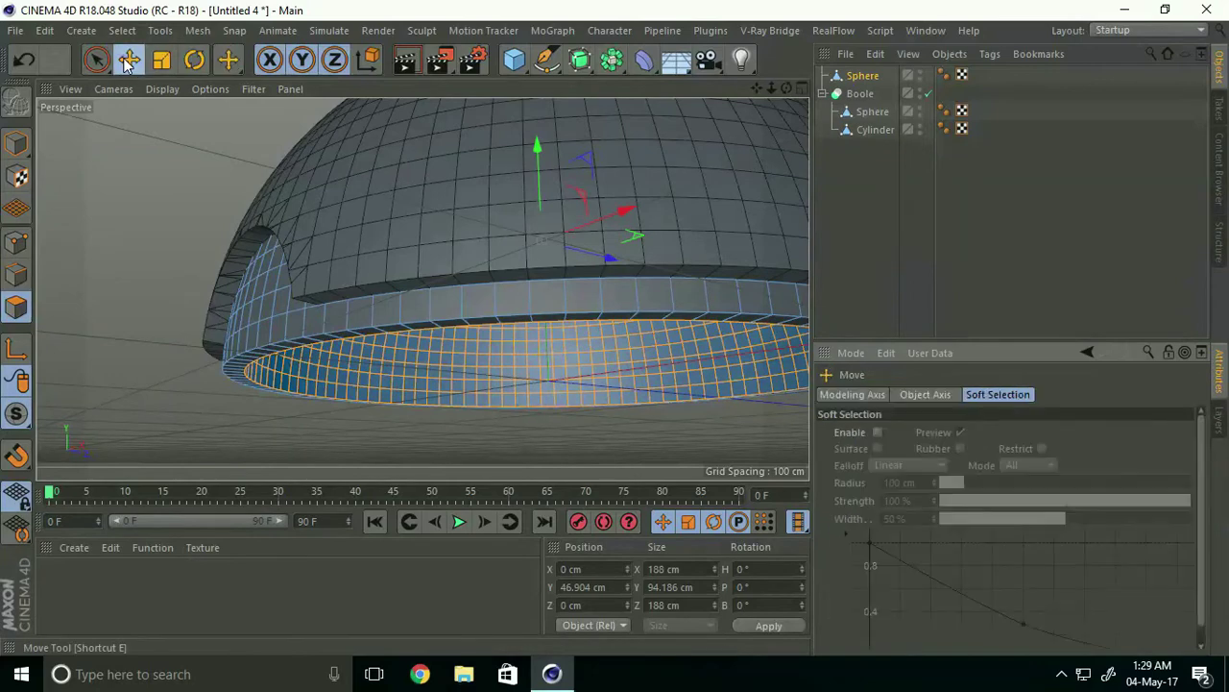
pyautogui.click(16, 143)
pyautogui.moveTo(142, 312)
pyautogui.keyDown('alt'); pyautogui.mouseDown()
pyautogui.moveTo(285, 385)
pyautogui.moveTo(384, 370)
pyautogui.mouseUp(); pyautogui.keyUp('alt')
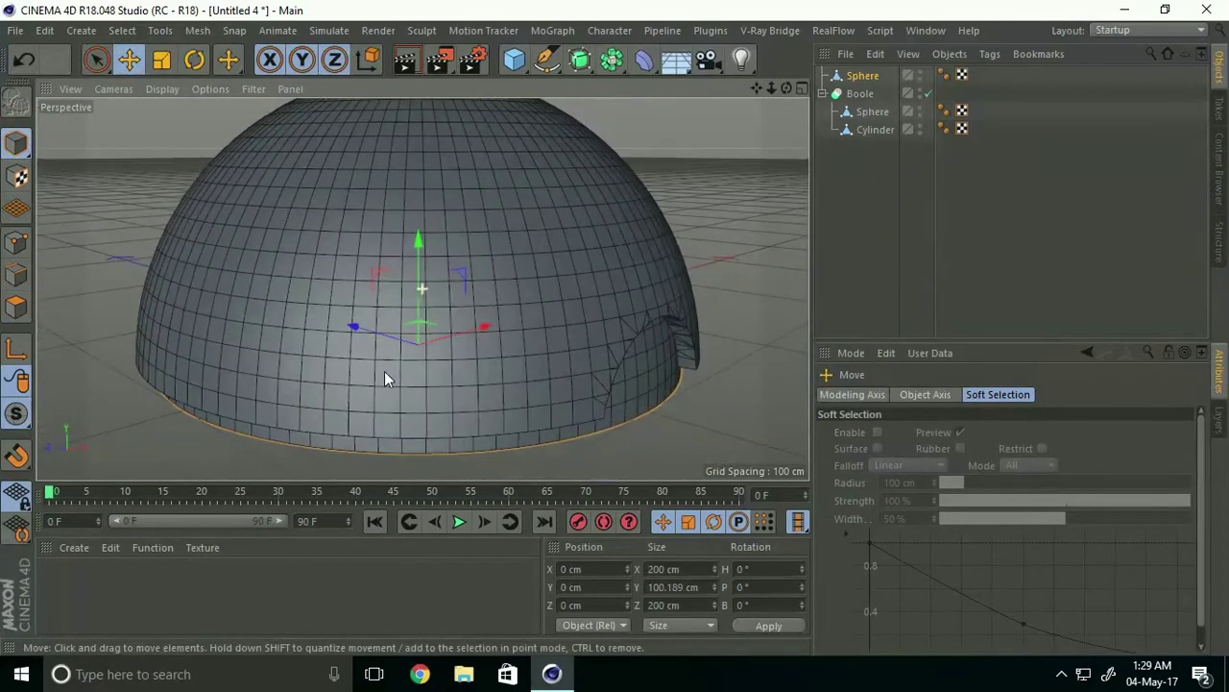
pyautogui.keyDown('alt'); pyautogui.moveTo(384, 370); pyautogui.dragTo(277, 337, button='right'); pyautogui.keyUp('alt')
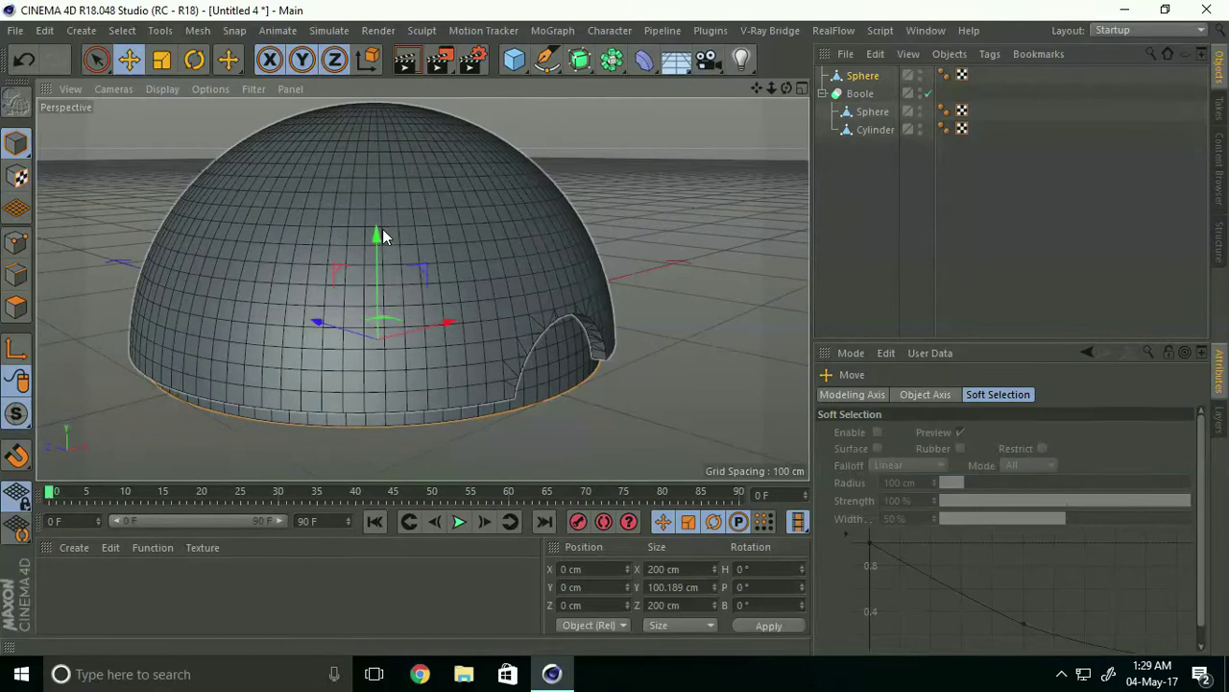
# Step: Add a cylinder and tip it onto its side
pyautogui.click(513, 60)
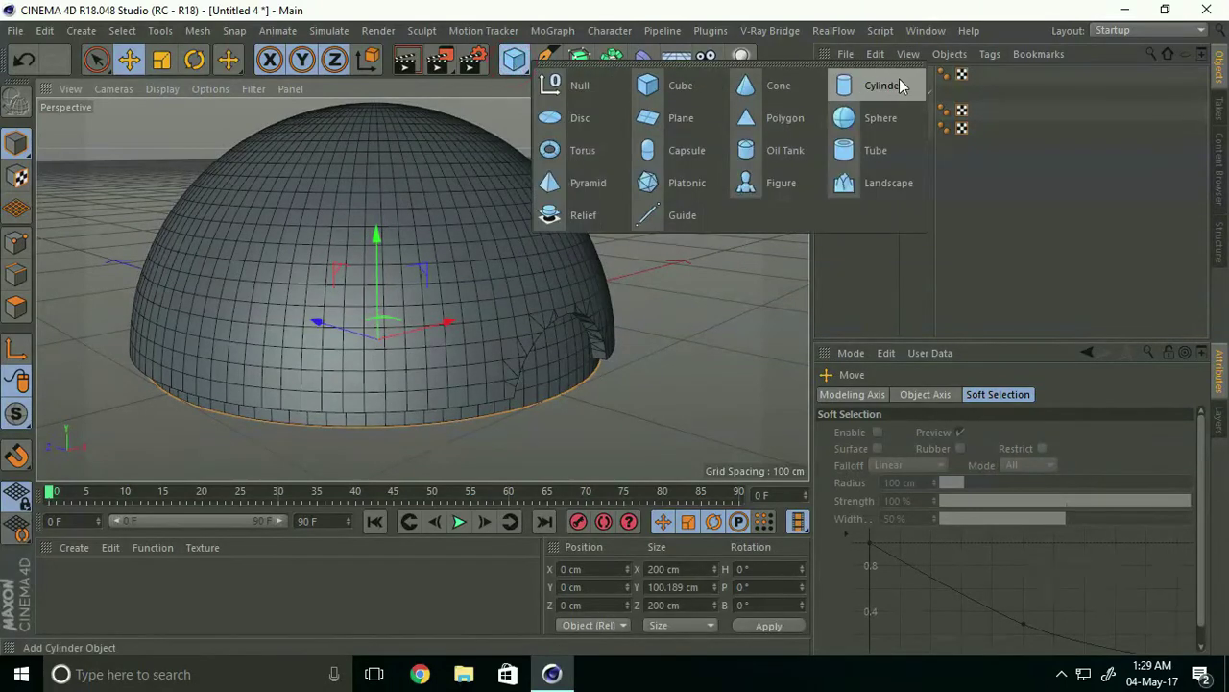
pyautogui.click(899, 79)
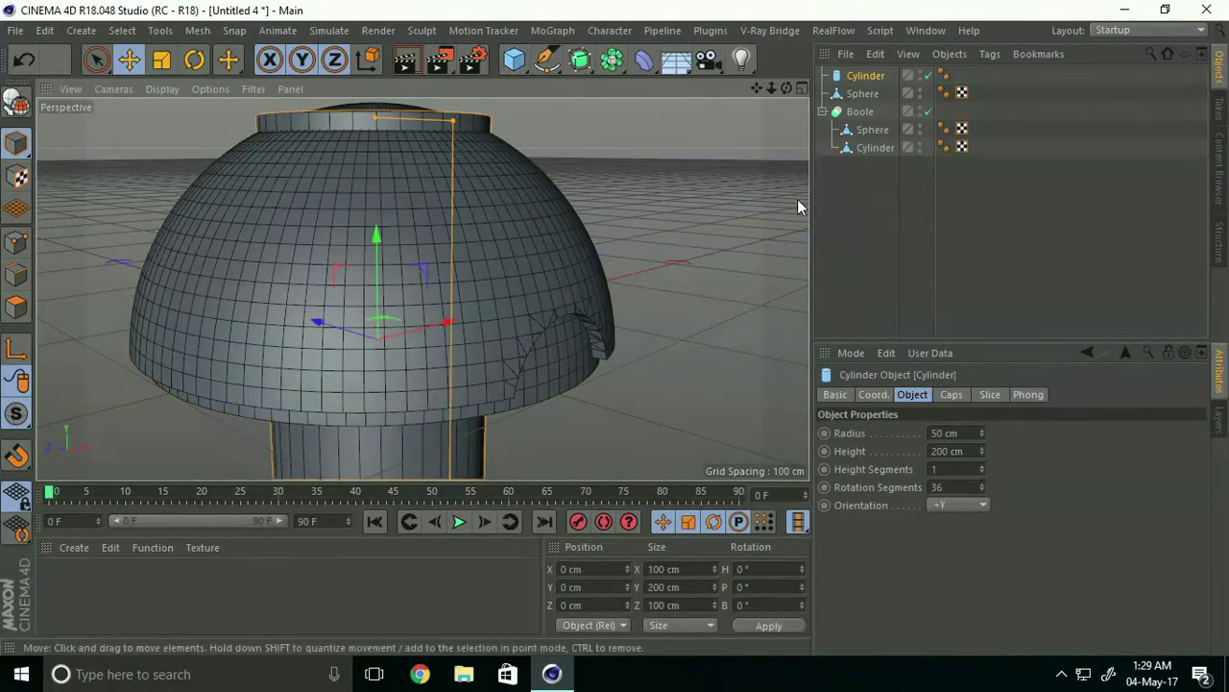
pyautogui.click(194, 59)
pyautogui.moveTo(409, 306); pyautogui.dragTo(433, 419)
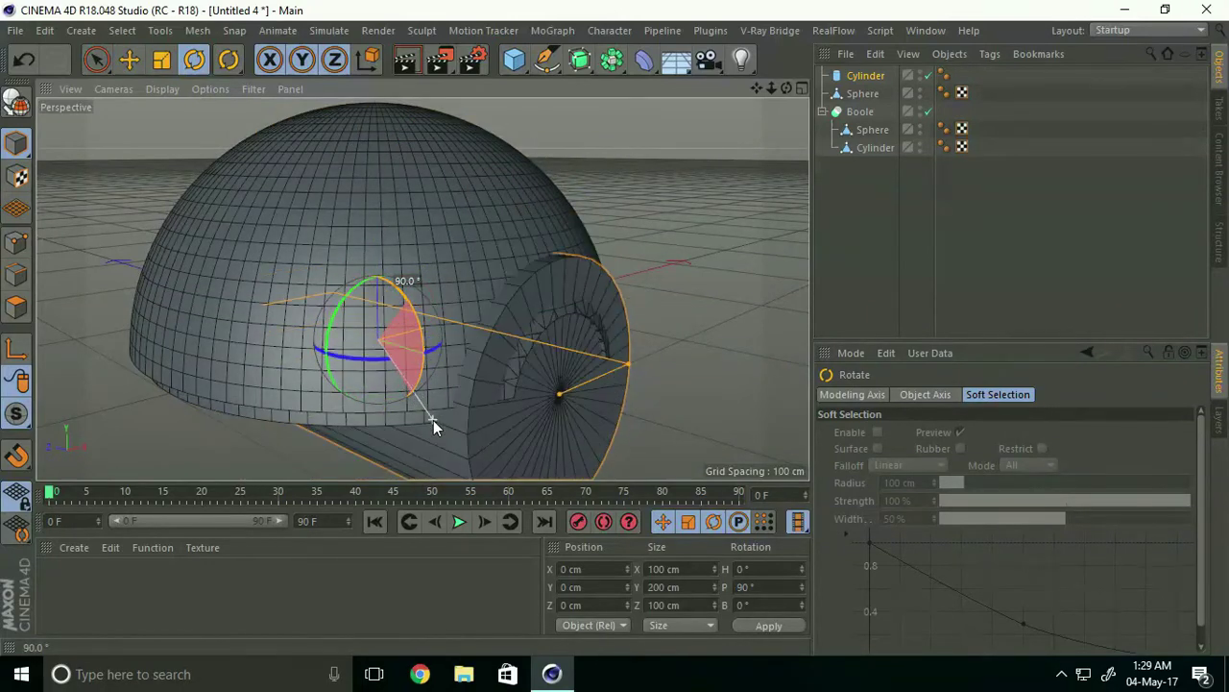
# Step: Set the cylinder to a 26 cm radius and 8 cm height, making a disc
pyautogui.click(864, 75)
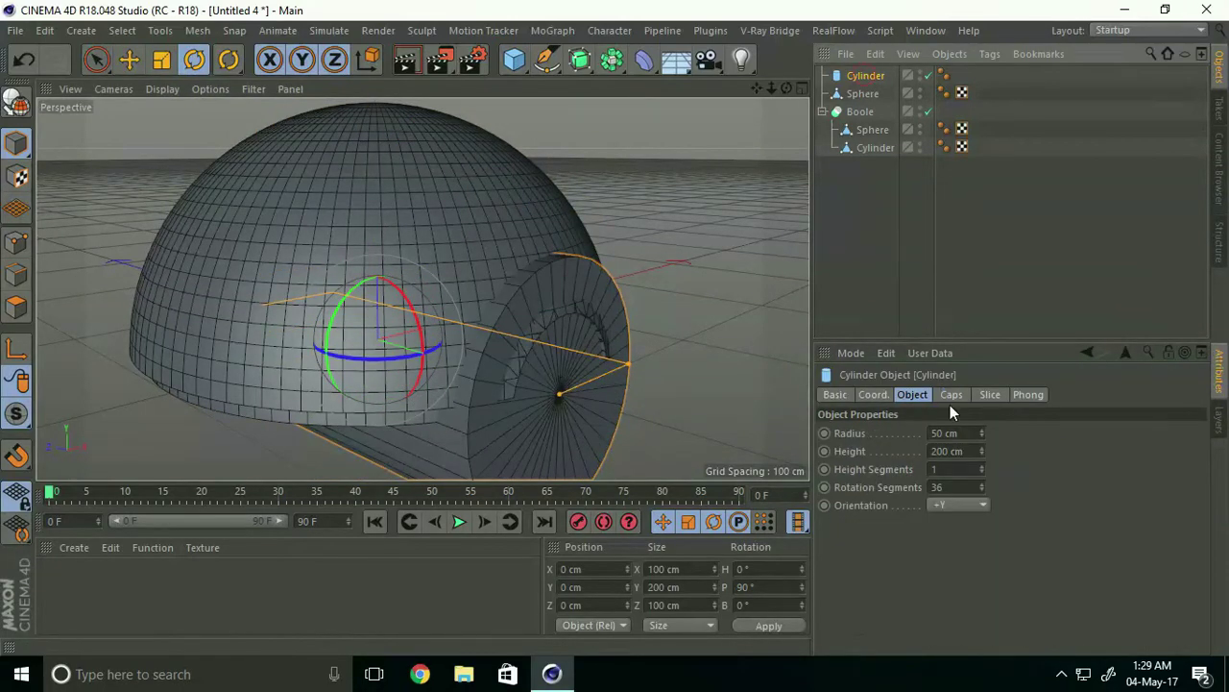
pyautogui.doubleClick(945, 433)
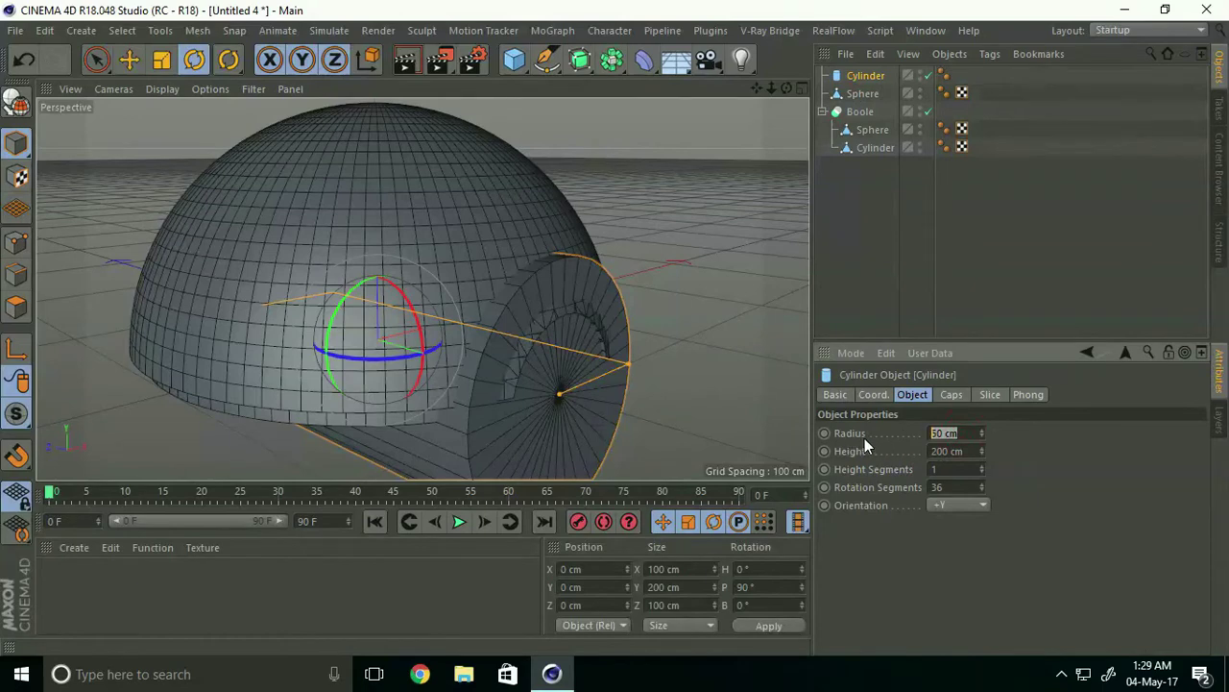
pyautogui.write('25')
pyautogui.press('Return')
pyautogui.keyDown('alt'); pyautogui.moveTo(577, 408); pyautogui.dragTo(490, 373); pyautogui.keyUp('alt')
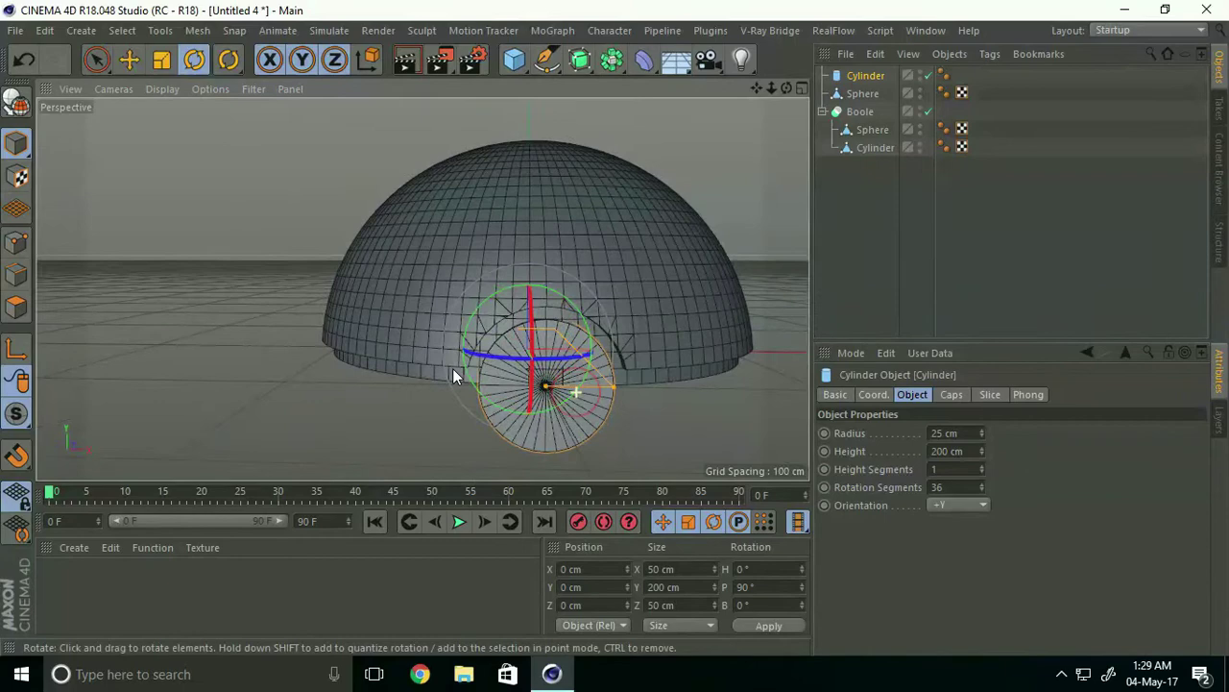
pyautogui.doubleClick(945, 433)
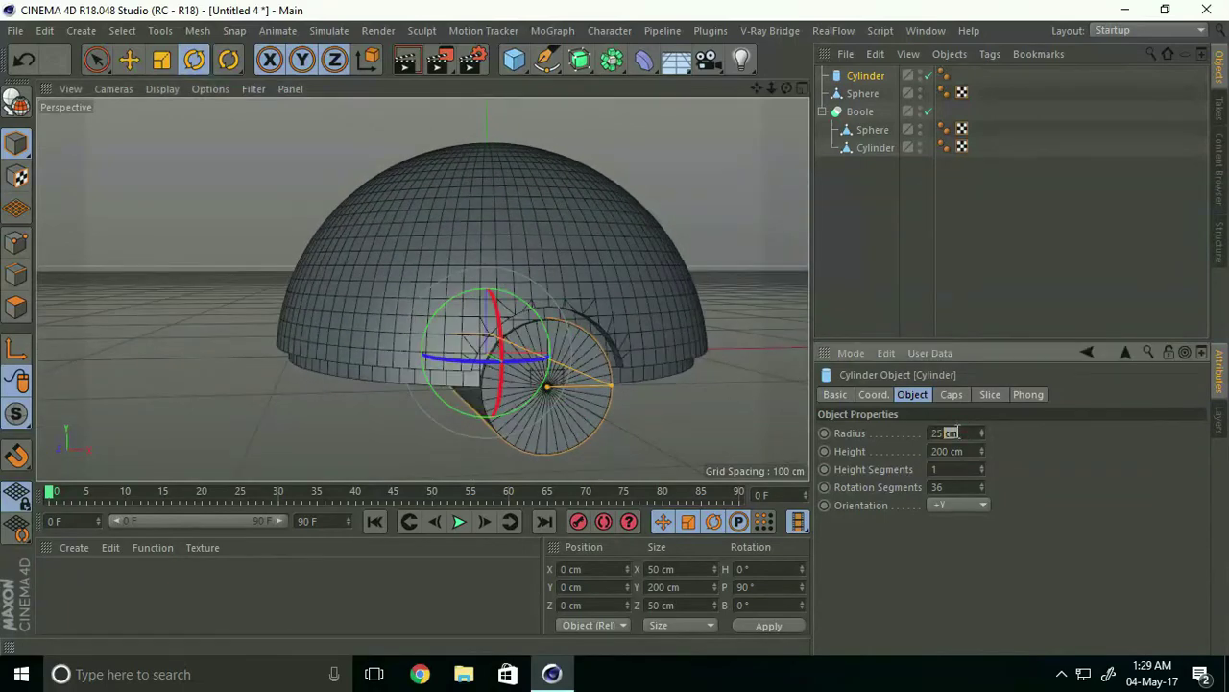
pyautogui.write('26')
pyautogui.press('Return')
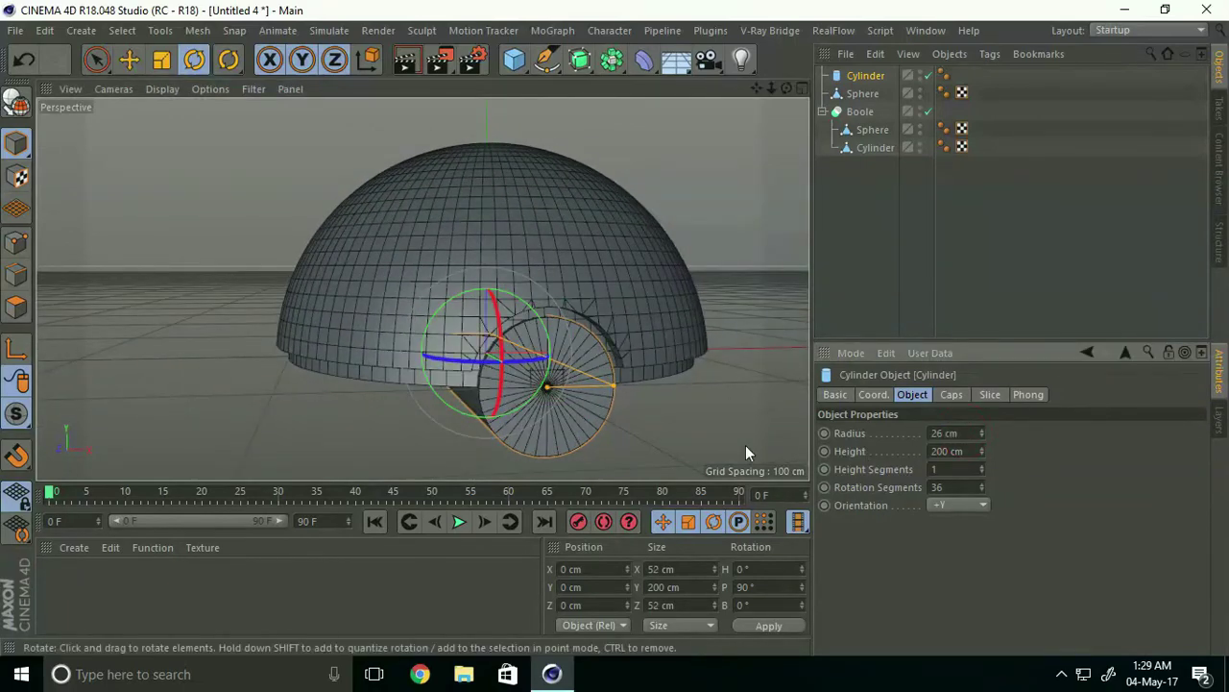
pyautogui.moveTo(746, 445)
pyautogui.keyDown('alt'); pyautogui.mouseDown()
pyautogui.moveTo(457, 414)
pyautogui.moveTo(495, 398)
pyautogui.mouseUp(); pyautogui.keyUp('alt')
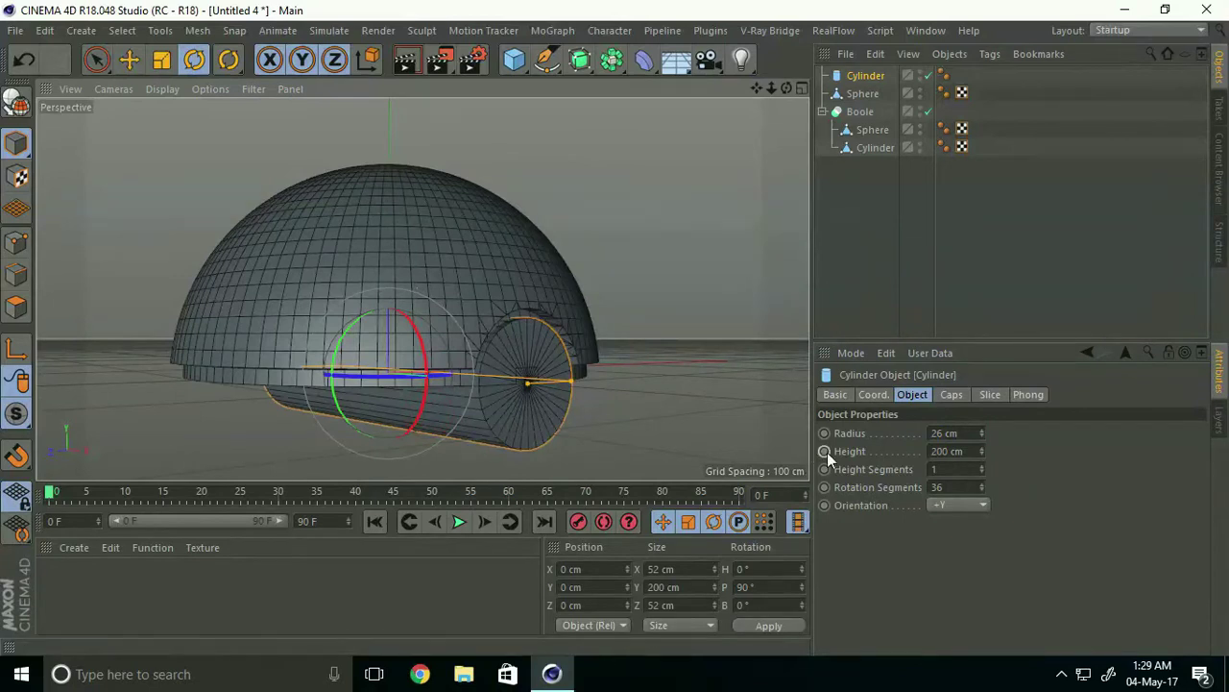
pyautogui.doubleClick(951, 450)
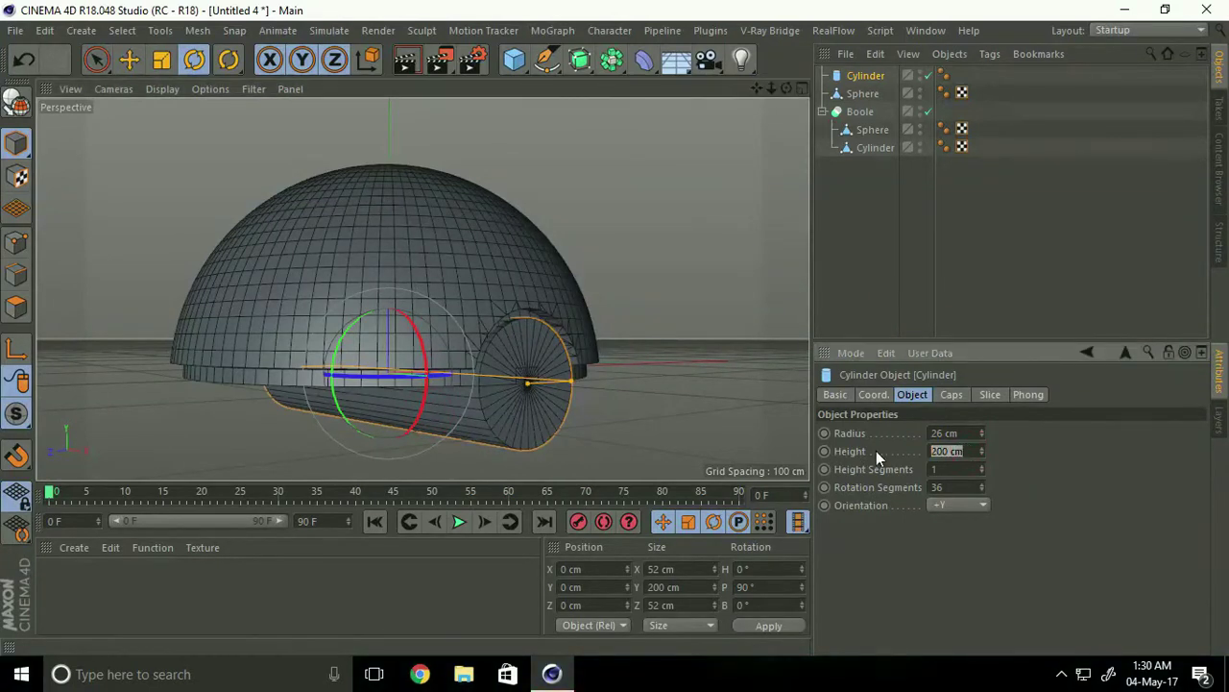
pyautogui.write('8')
pyautogui.press('Return')
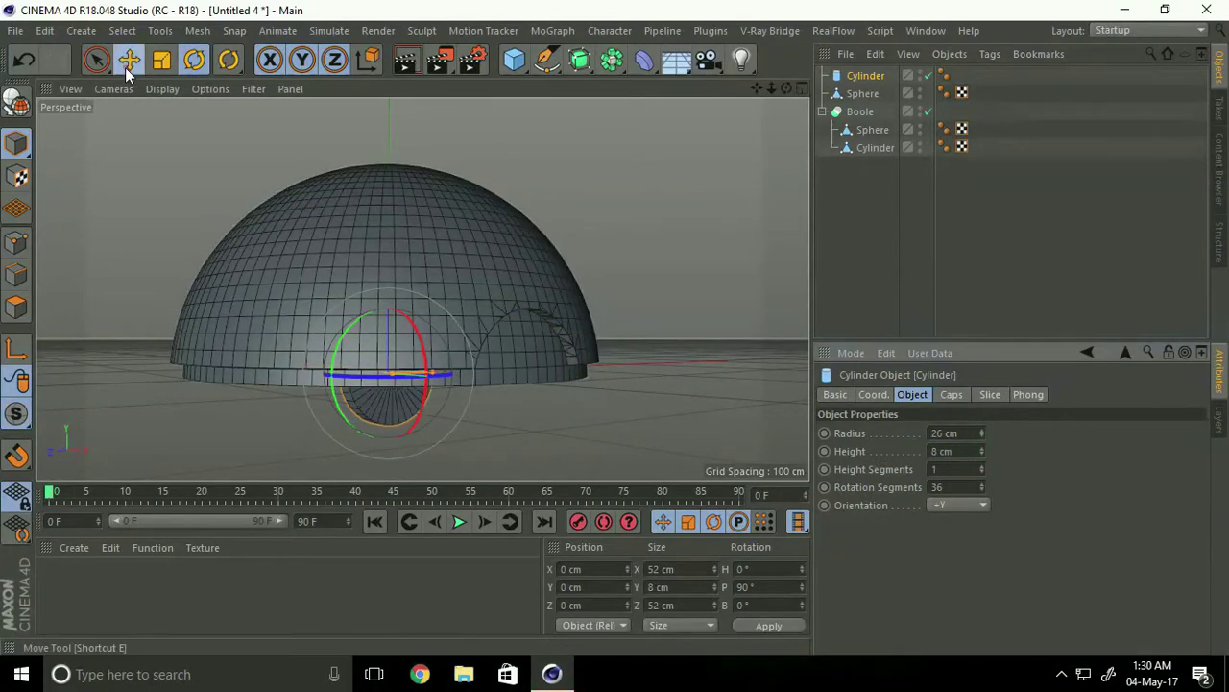
# Step: Enable Fillet on the disc's caps with a 2 cm radius
pyautogui.click(127, 61)
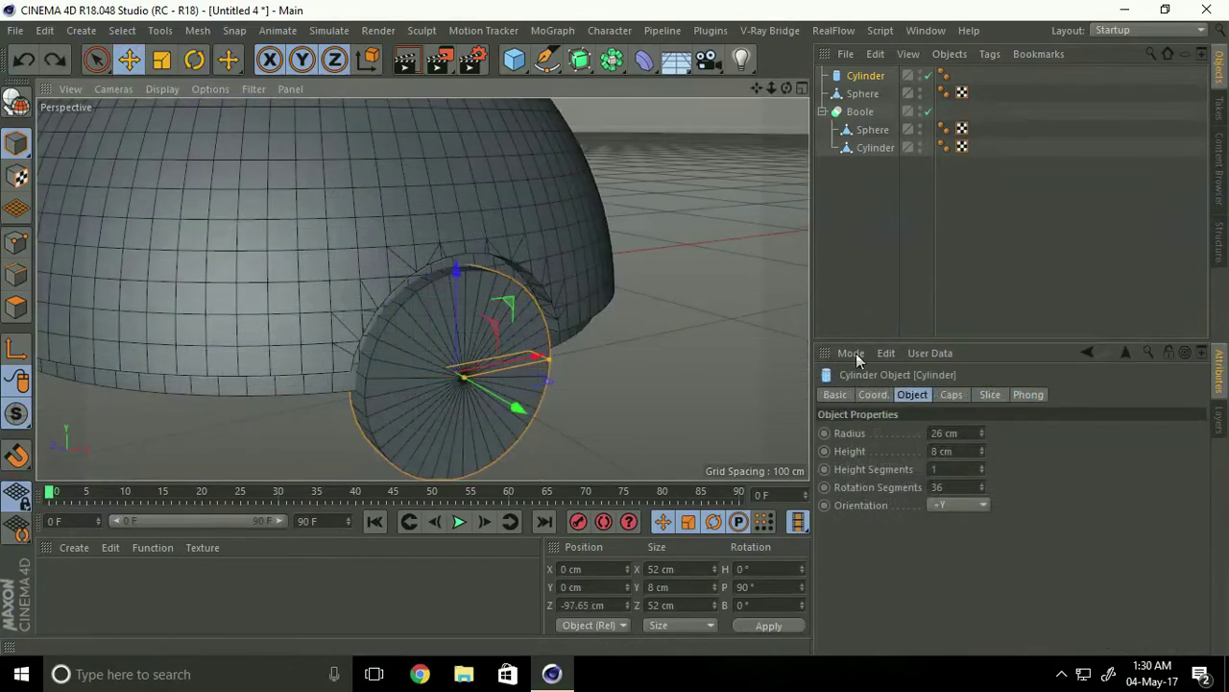
pyautogui.click(952, 395)
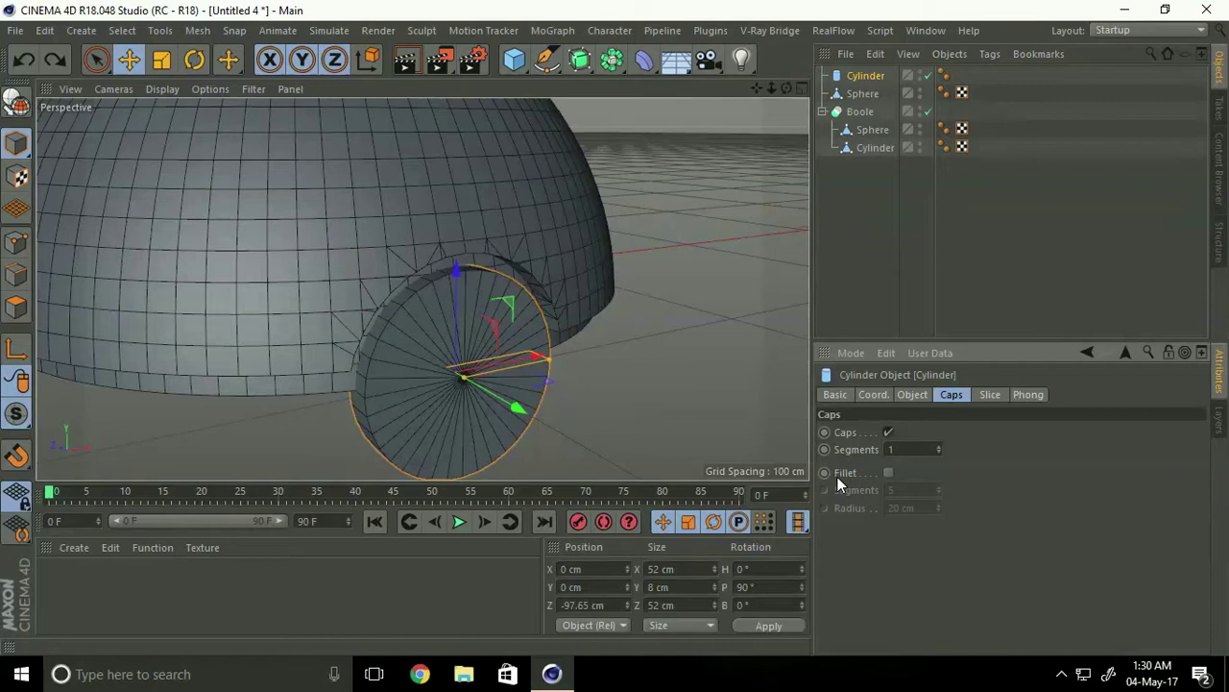
pyautogui.click(890, 473)
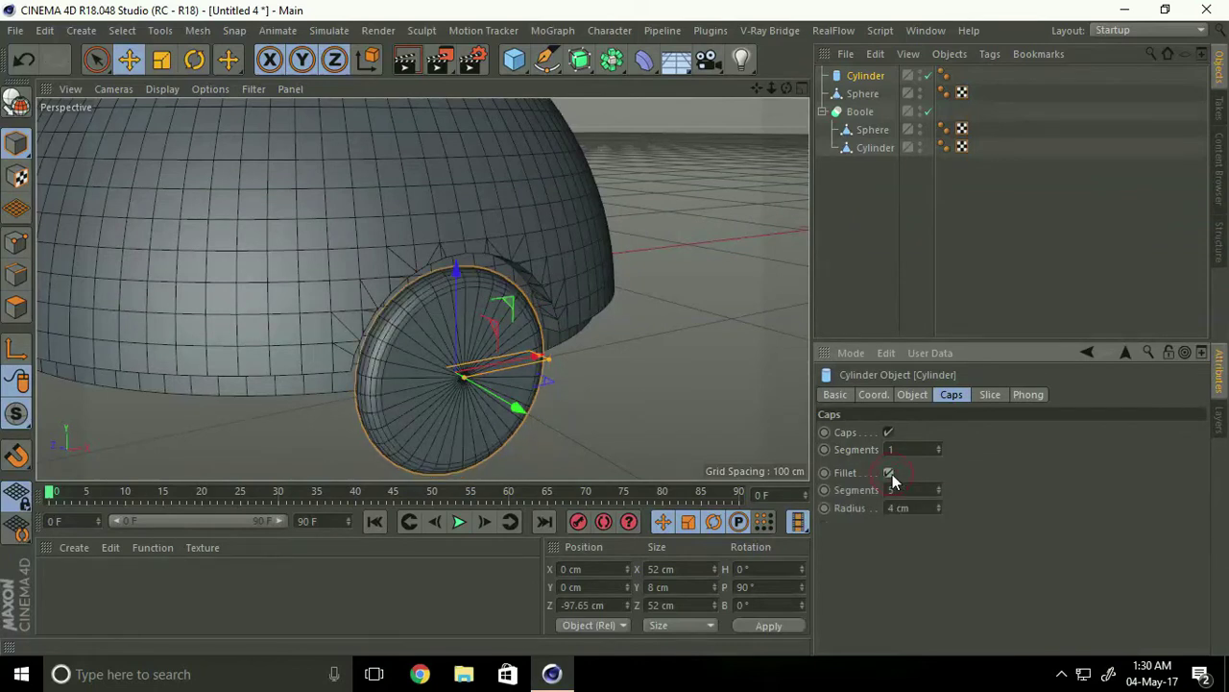
pyautogui.click(938, 511)
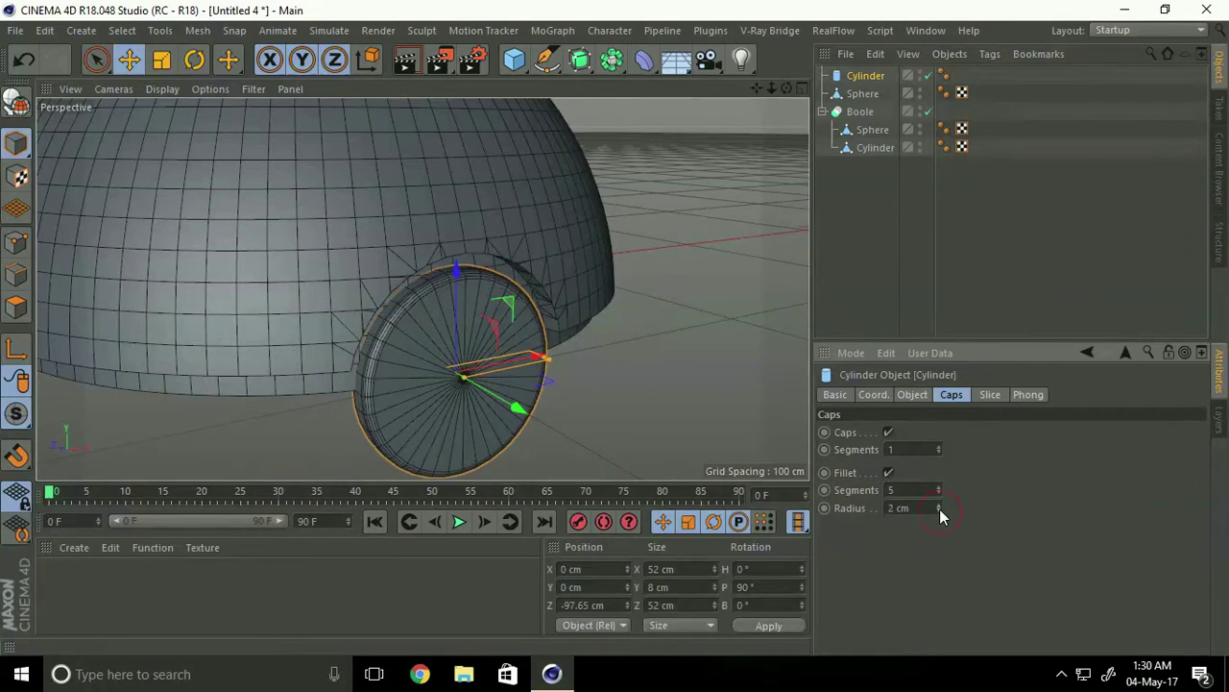
pyautogui.click(897, 508)
# Step: Make the disc editable and paste a copy, Cylinder.1, pushed slightly forward
pyautogui.click(14, 109)
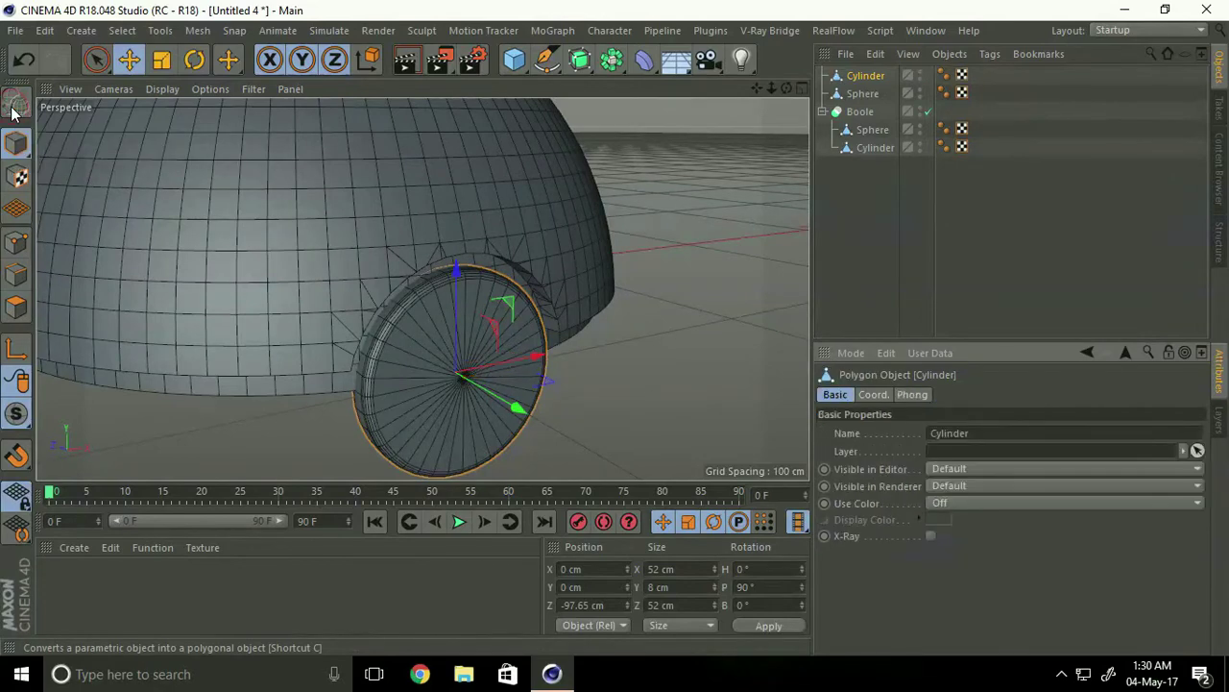
pyautogui.moveTo(433, 352)
pyautogui.keyDown('alt'); pyautogui.mouseDown()
pyautogui.moveTo(477, 351)
pyautogui.moveTo(448, 369)
pyautogui.mouseUp(); pyautogui.keyUp('alt')
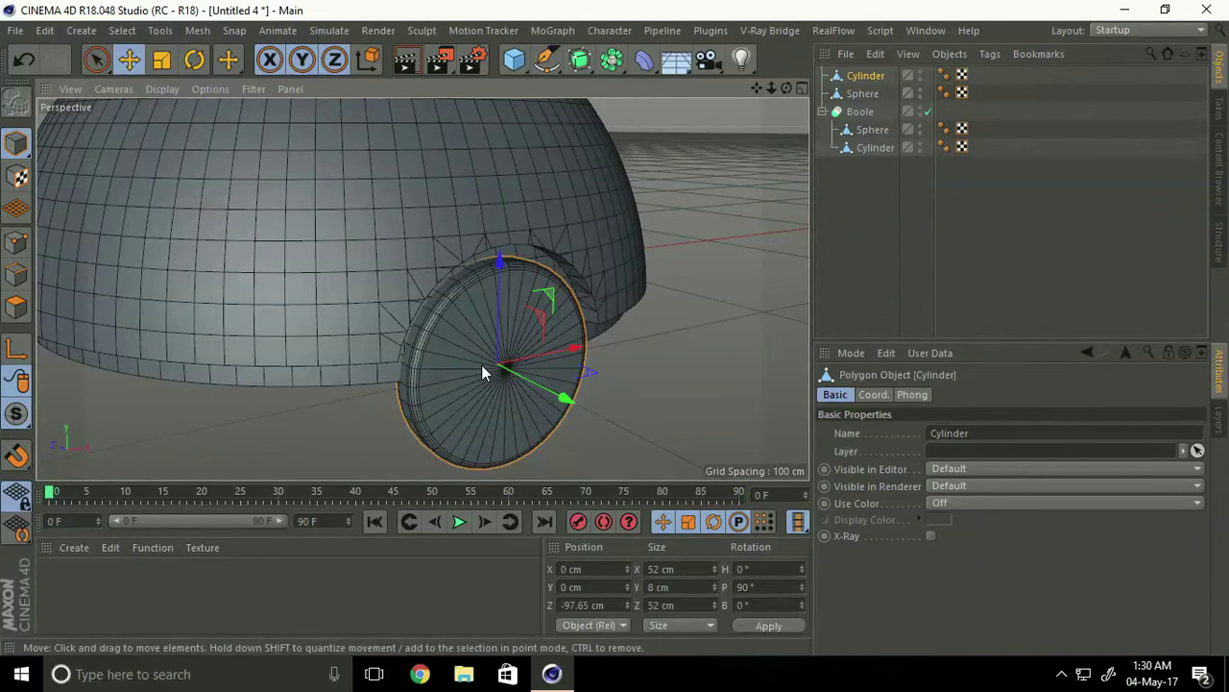
pyautogui.hotkey('ctrl', 'c')
pyautogui.hotkey('ctrl', 'v')
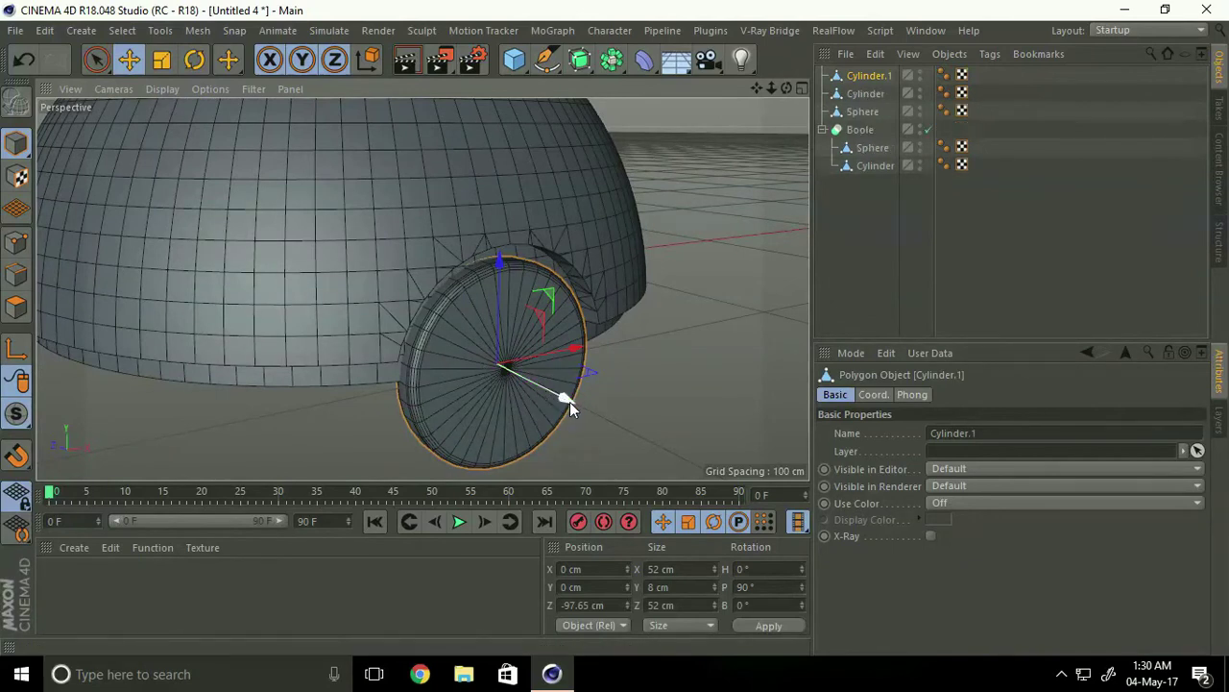
pyautogui.moveTo(564, 399); pyautogui.dragTo(569, 403)
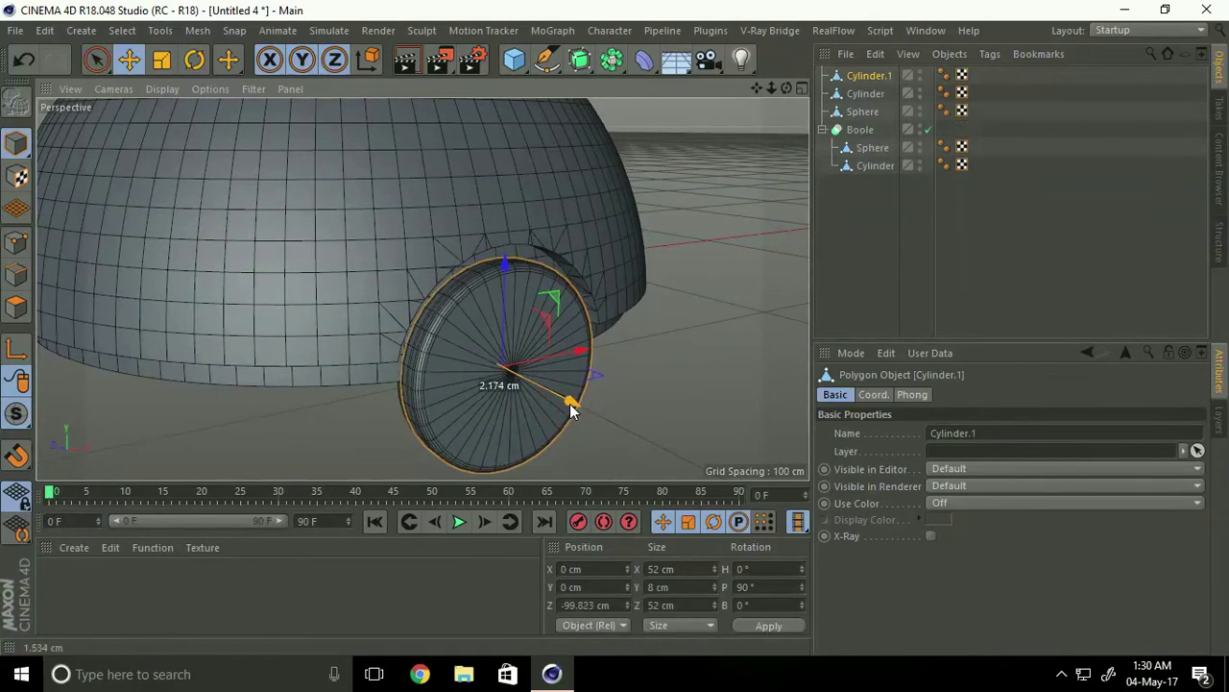
# Step: Scale Cylinder.1 slightly smaller, then select the dome's Boole object
pyautogui.click(161, 60)
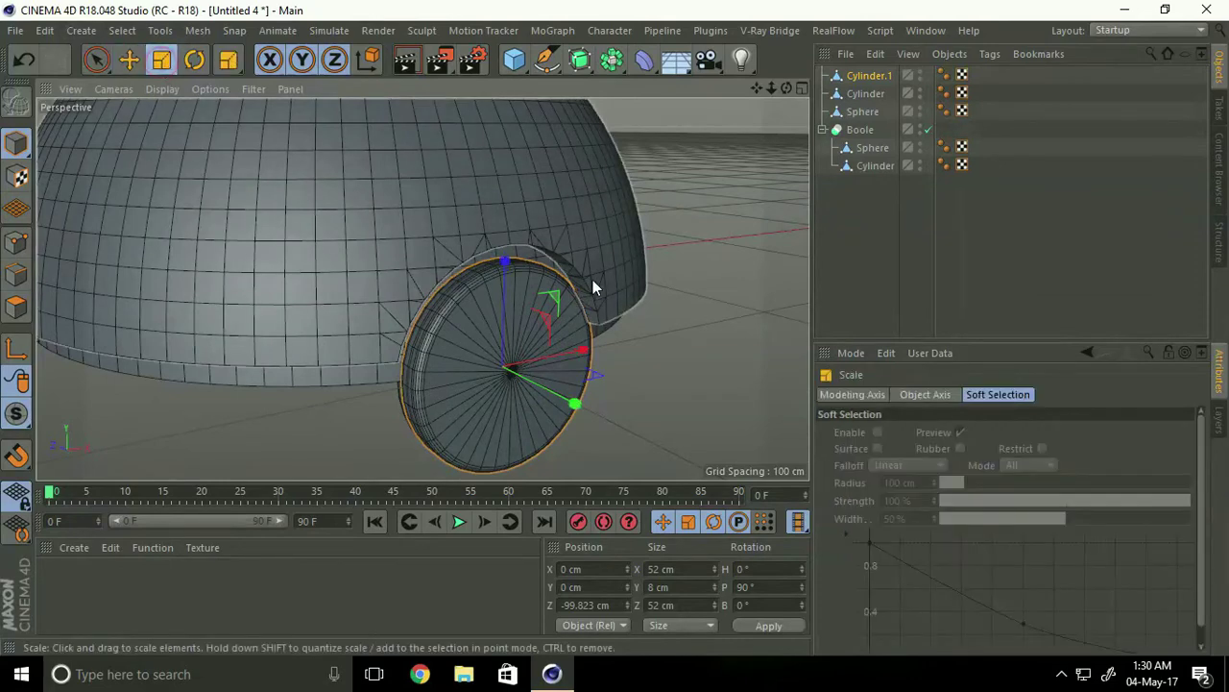
pyautogui.moveTo(592, 279)
pyautogui.mouseDown()
pyautogui.moveTo(610, 274)
pyautogui.moveTo(466, 379)
pyautogui.moveTo(386, 352)
pyautogui.moveTo(649, 374)
pyautogui.mouseUp()
pyautogui.click(129, 60)
pyautogui.scroll(3, 562, 345)
pyautogui.scroll(-3, 438, 363)
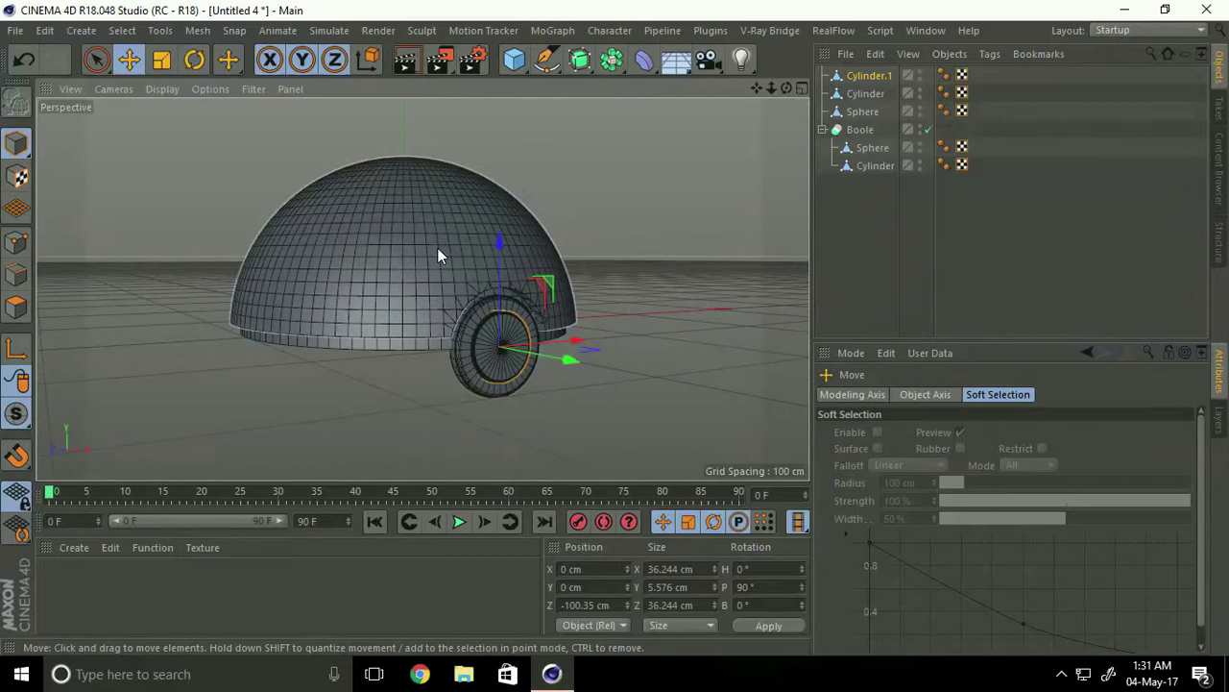
pyautogui.click(436, 252)
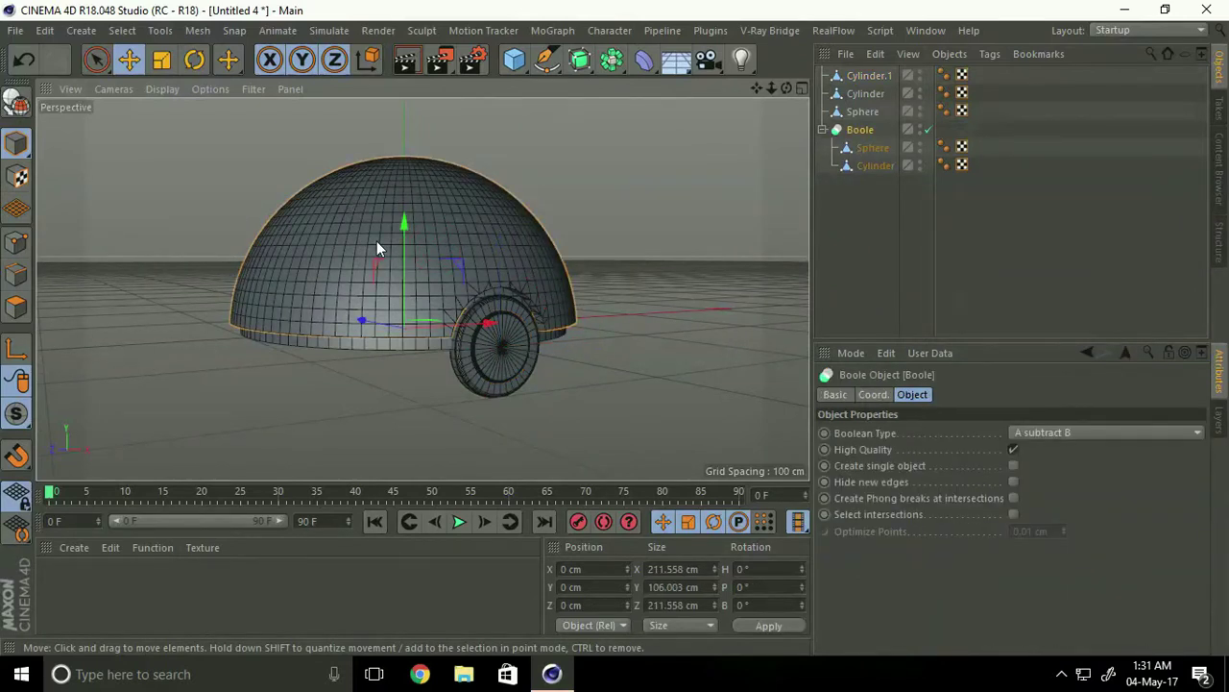
# Step: Duplicate the Boole dome as Boole.1 and set its bank rotation to exactly 180°
pyautogui.hotkey('ctrl', 'c')
pyautogui.hotkey('ctrl', 'v')
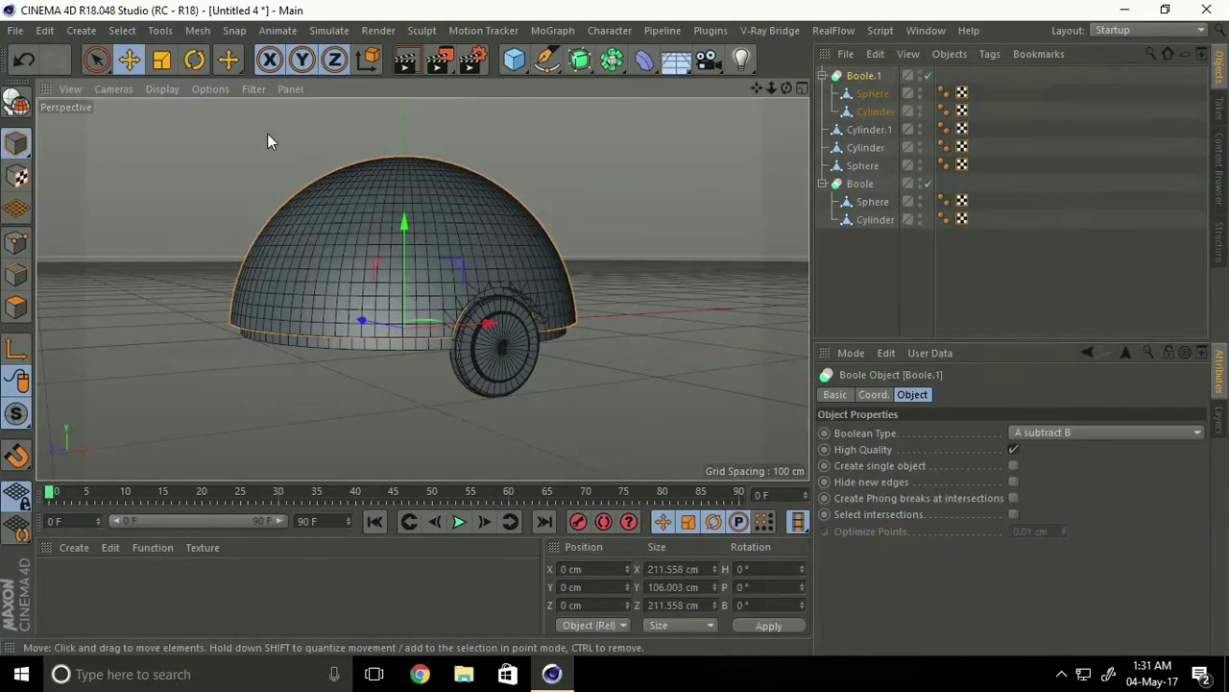
pyautogui.click(194, 59)
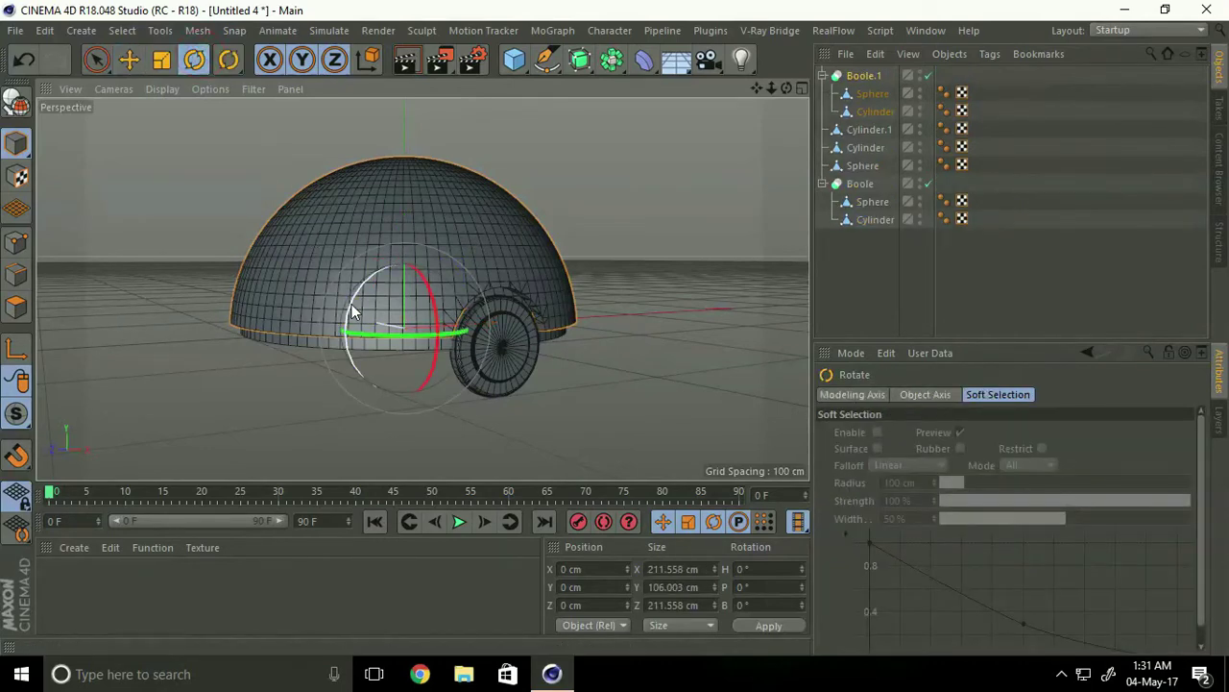
pyautogui.moveTo(352, 303)
pyautogui.mouseDown()
pyautogui.moveTo(398, 266)
pyautogui.moveTo(551, 224)
pyautogui.moveTo(653, 275)
pyautogui.moveTo(666, 416)
pyautogui.mouseUp()
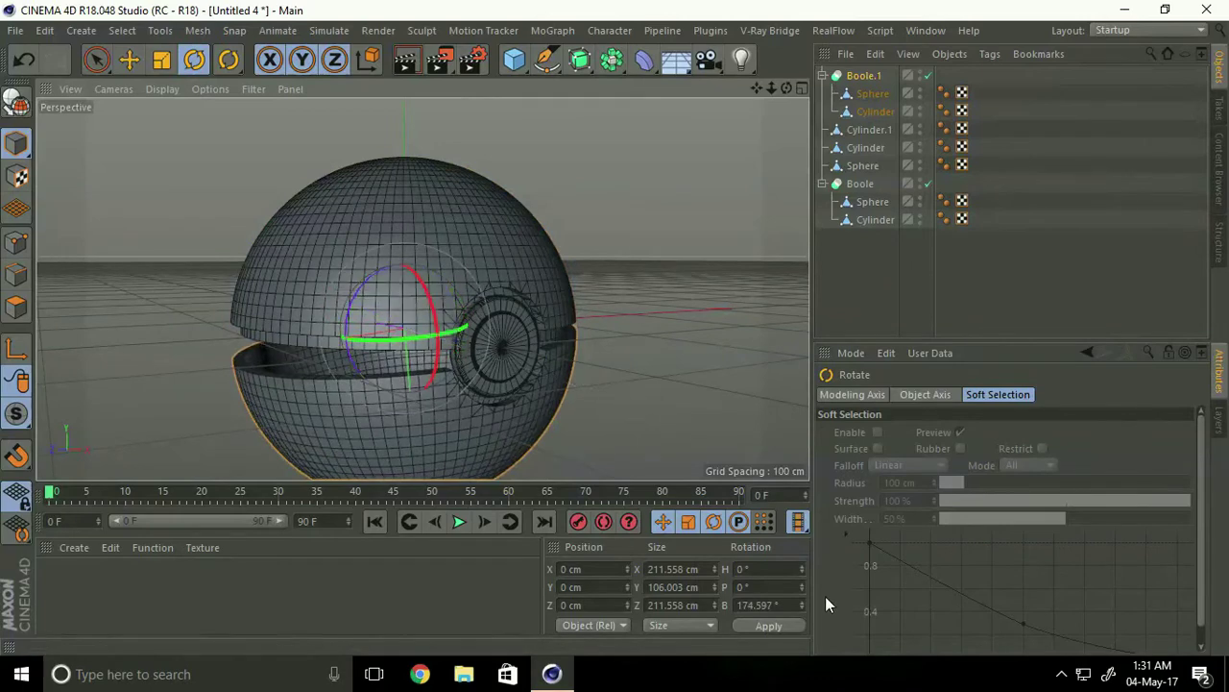
pyautogui.doubleClick(763, 604)
pyautogui.write('180')
pyautogui.press('Return')
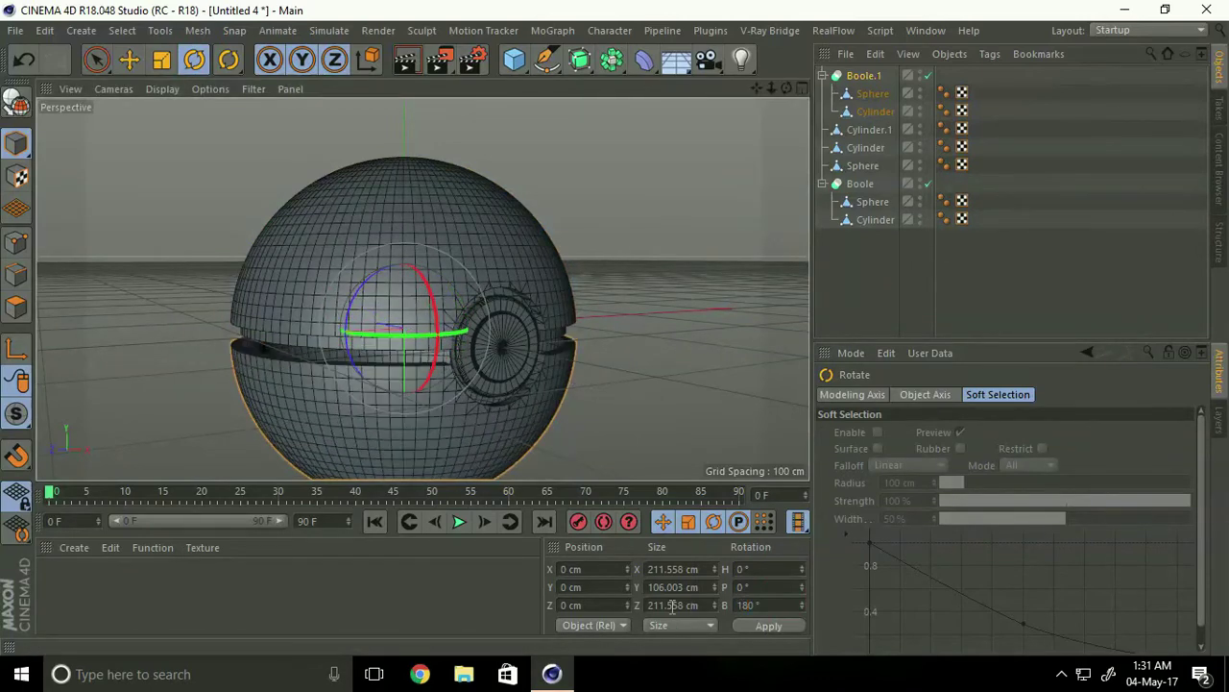
# Step: Orbit to the front of the closed ball and select the upper-half Boole
pyautogui.moveTo(437, 421)
pyautogui.keyDown('alt'); pyautogui.mouseDown()
pyautogui.moveTo(198, 409)
pyautogui.moveTo(436, 422)
pyautogui.moveTo(323, 423)
pyautogui.moveTo(331, 431)
pyautogui.moveTo(253, 365)
pyautogui.moveTo(248, 374)
pyautogui.mouseUp(); pyautogui.keyUp('alt')
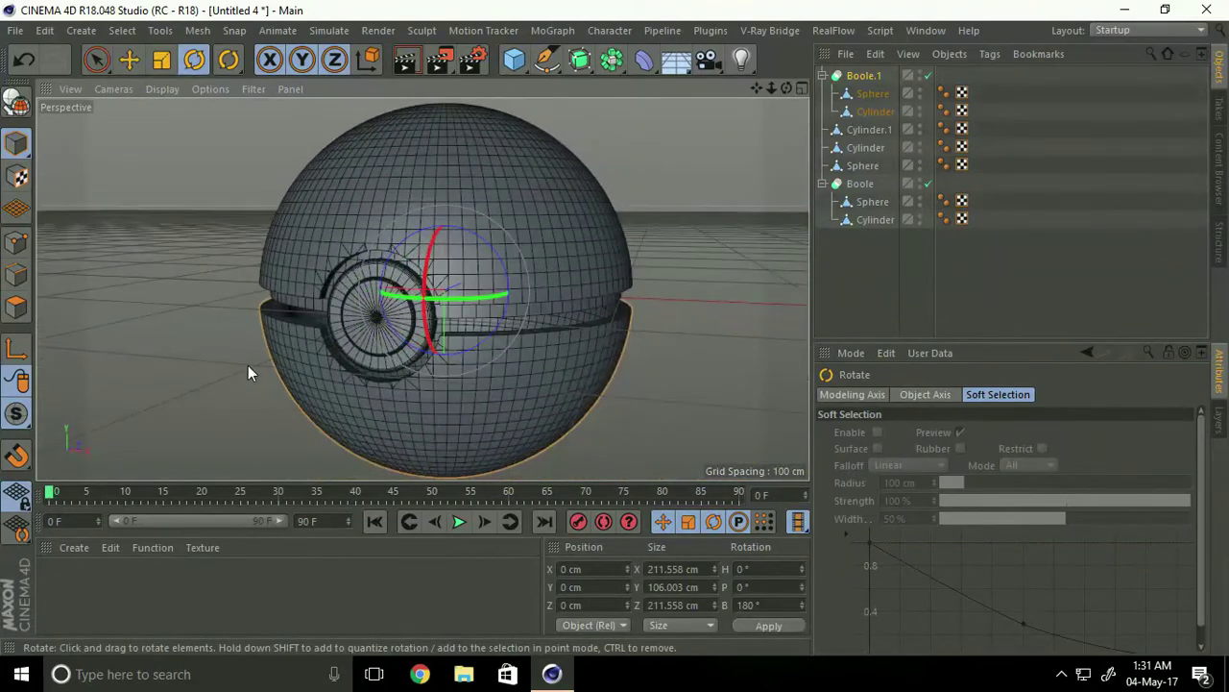
pyautogui.click(129, 59)
pyautogui.keyDown('alt'); pyautogui.moveTo(310, 266); pyautogui.dragTo(178, 329); pyautogui.keyUp('alt')
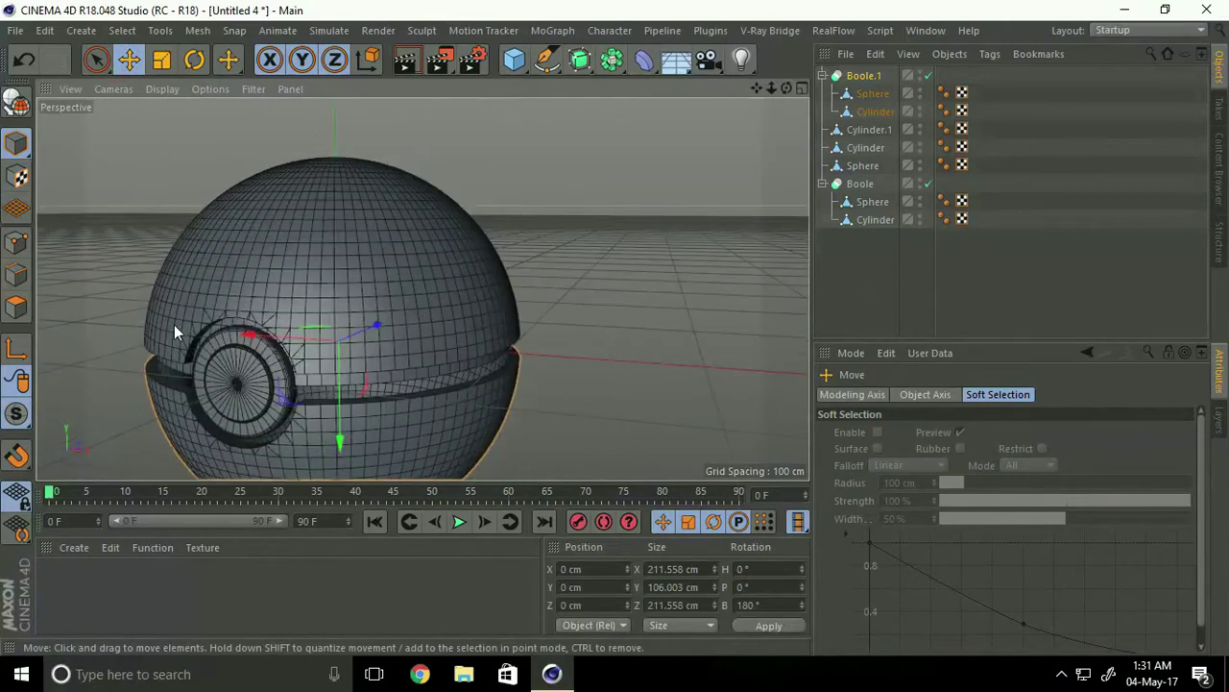
pyautogui.click(310, 255)
pyautogui.moveTo(355, 357)
pyautogui.keyDown('alt'); pyautogui.mouseDown()
pyautogui.moveTo(380, 288)
pyautogui.moveTo(337, 276)
pyautogui.moveTo(349, 293)
pyautogui.mouseUp(); pyautogui.keyUp('alt')
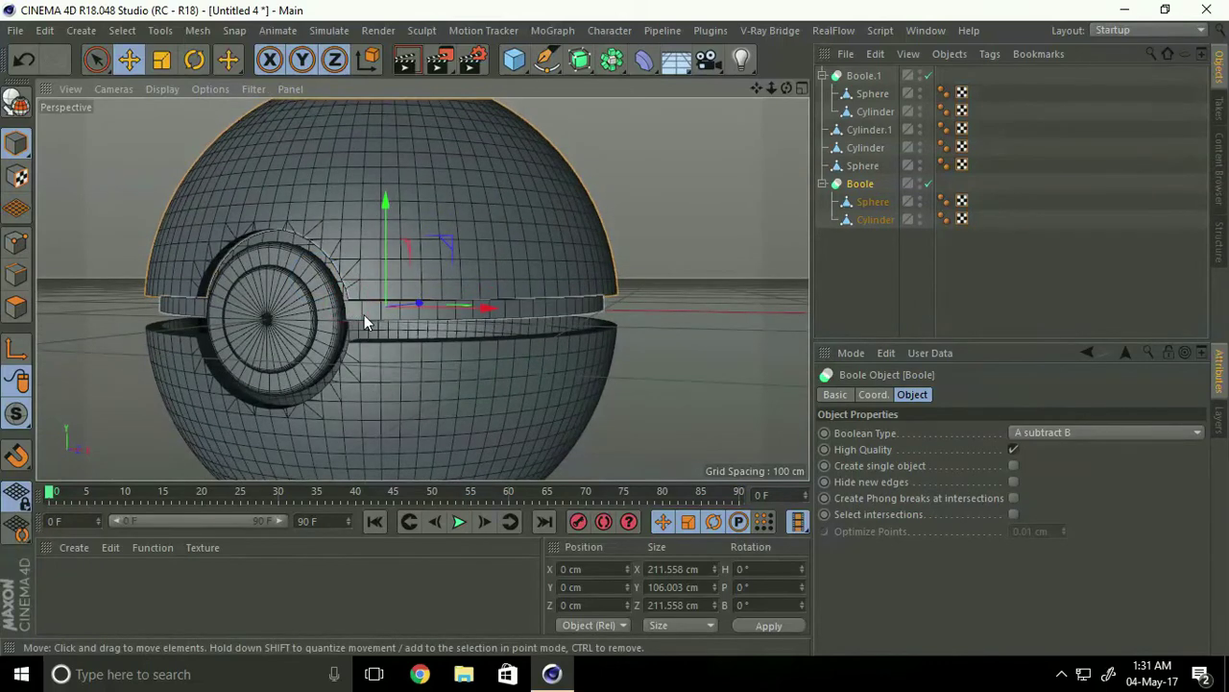
# Step: Add the Sphere and both button cylinders to the Boole selection
pyautogui.keyDown('shift'); pyautogui.click(364, 314); pyautogui.keyUp('shift')
pyautogui.keyDown('alt'); pyautogui.moveTo(335, 305); pyautogui.dragTo(388, 317, button='right'); pyautogui.keyUp('alt')
pyautogui.keyDown('shift'); pyautogui.click(332, 314); pyautogui.keyUp('shift')
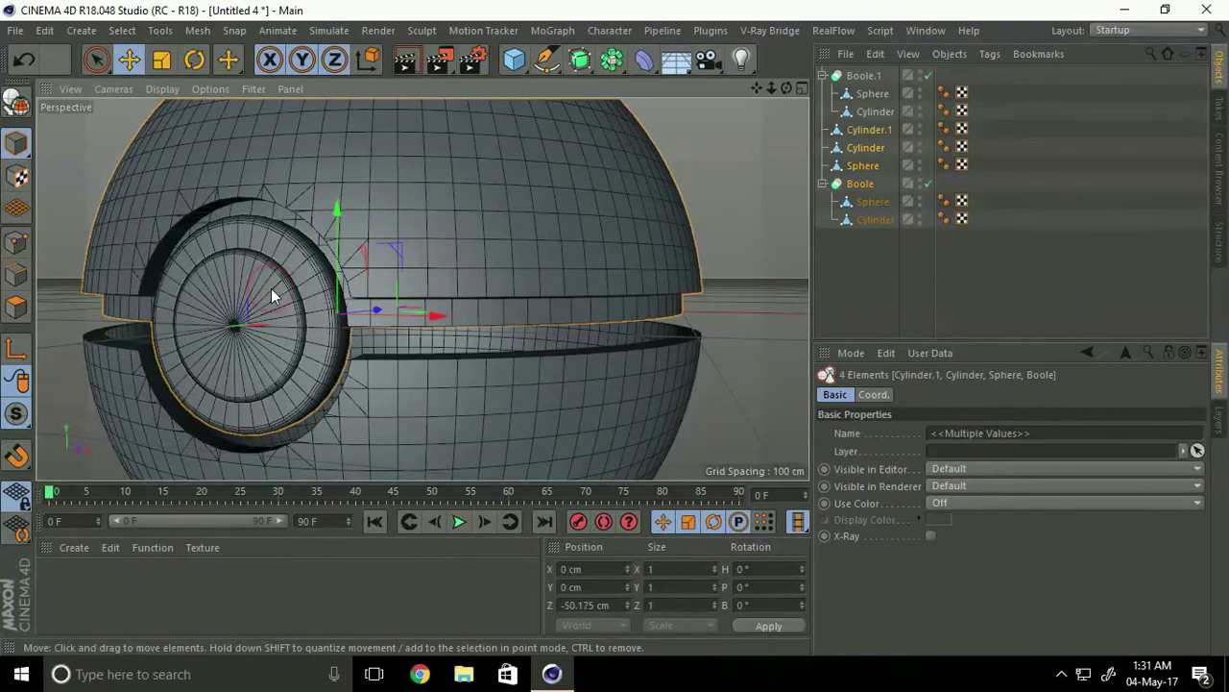
# Step: In top view, move the selection's axis onto the ball's rear rim
pyautogui.middleClick(447, 251)
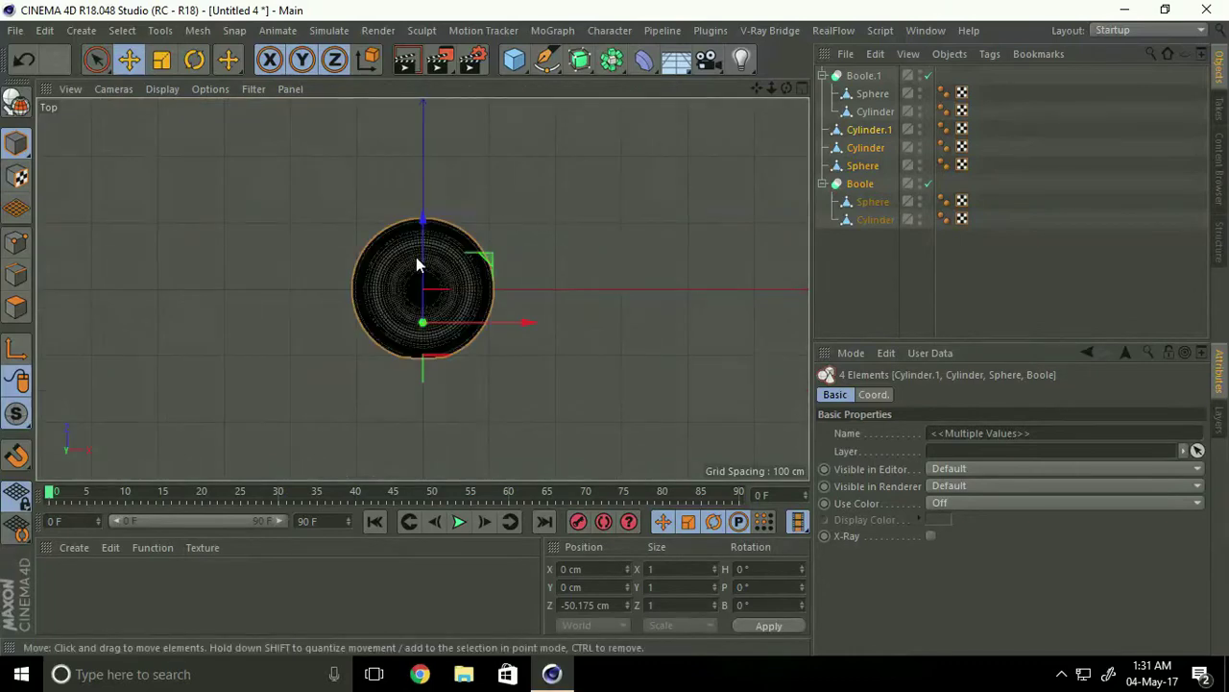
pyautogui.press('l')
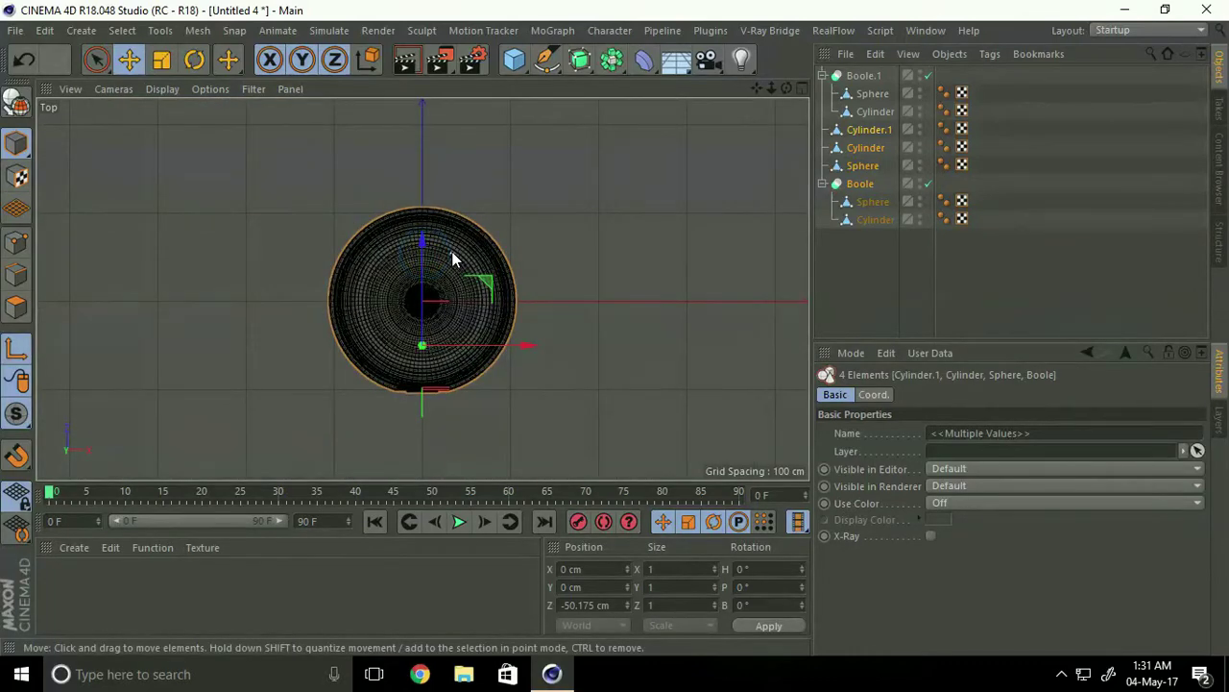
pyautogui.moveTo(424, 244); pyautogui.dragTo(430, 144)
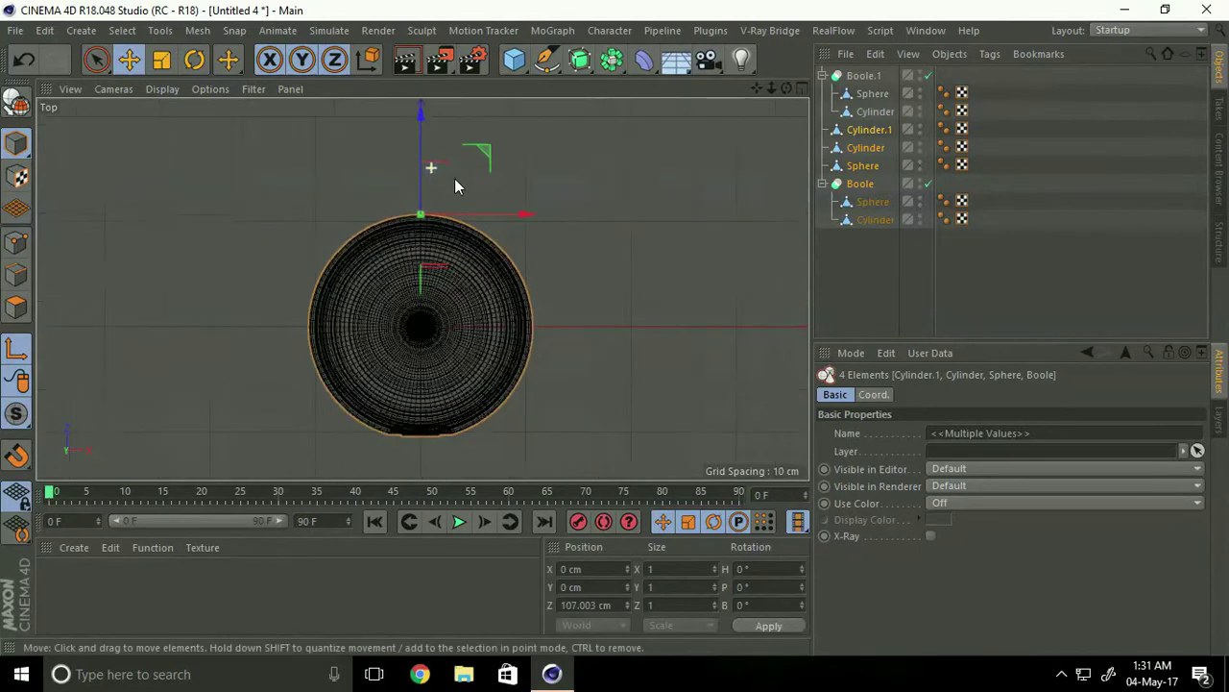
pyautogui.scroll(3, 458, 183)
pyautogui.scroll(2, 548, 234)
pyautogui.scroll(1, 449, 242)
pyautogui.scroll(3, 450, 242)
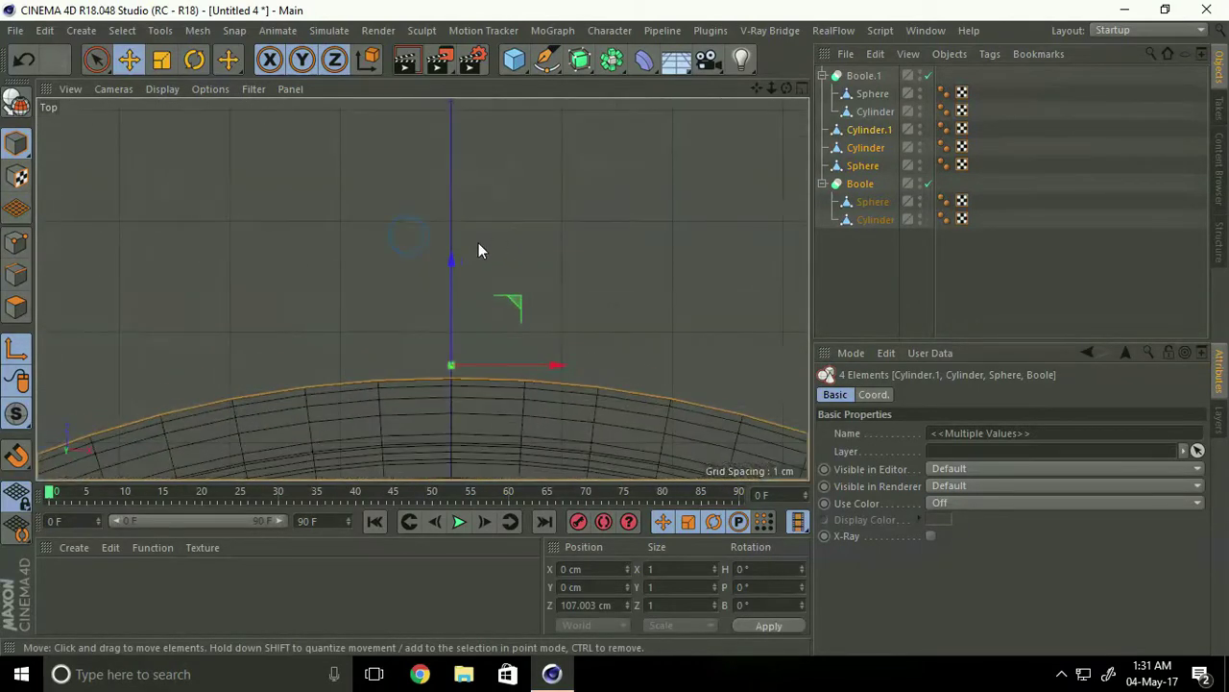
pyautogui.moveTo(452, 261)
pyautogui.mouseDown()
pyautogui.moveTo(456, 278)
pyautogui.moveTo(449, 269)
pyautogui.mouseUp()
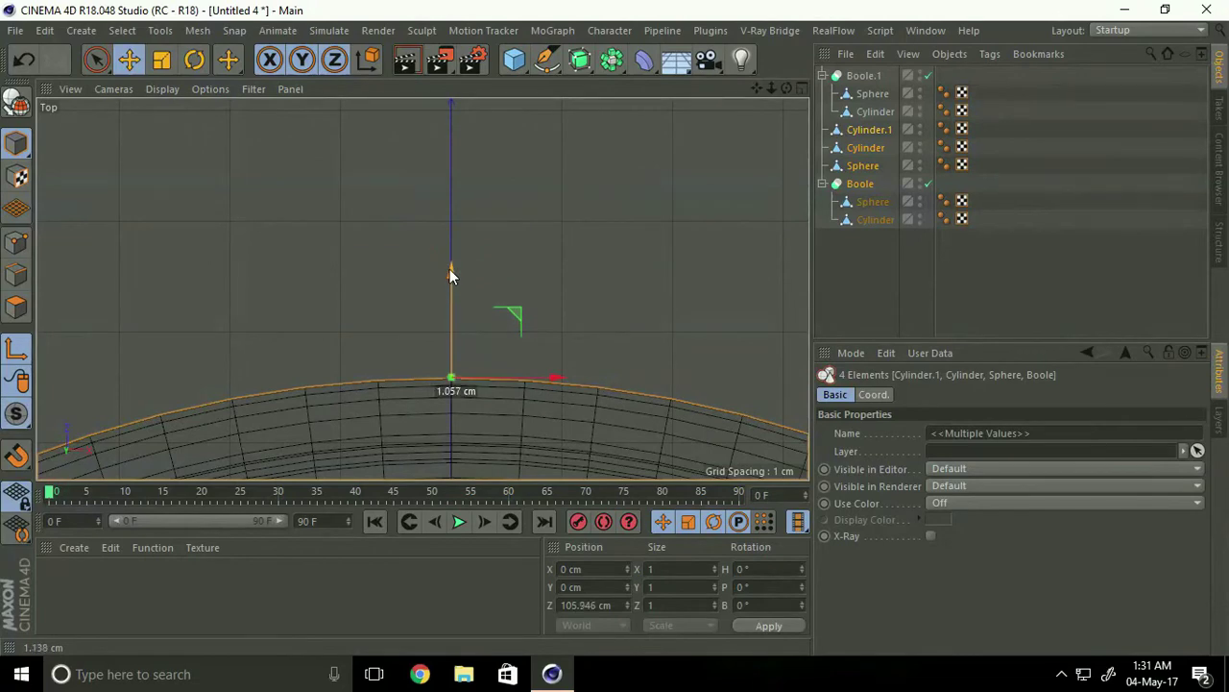
pyautogui.middleClick(492, 341)
# Step: Viewing from the side, rotate the upper half back about 22.5° to open the ball
pyautogui.middleClick(286, 205)
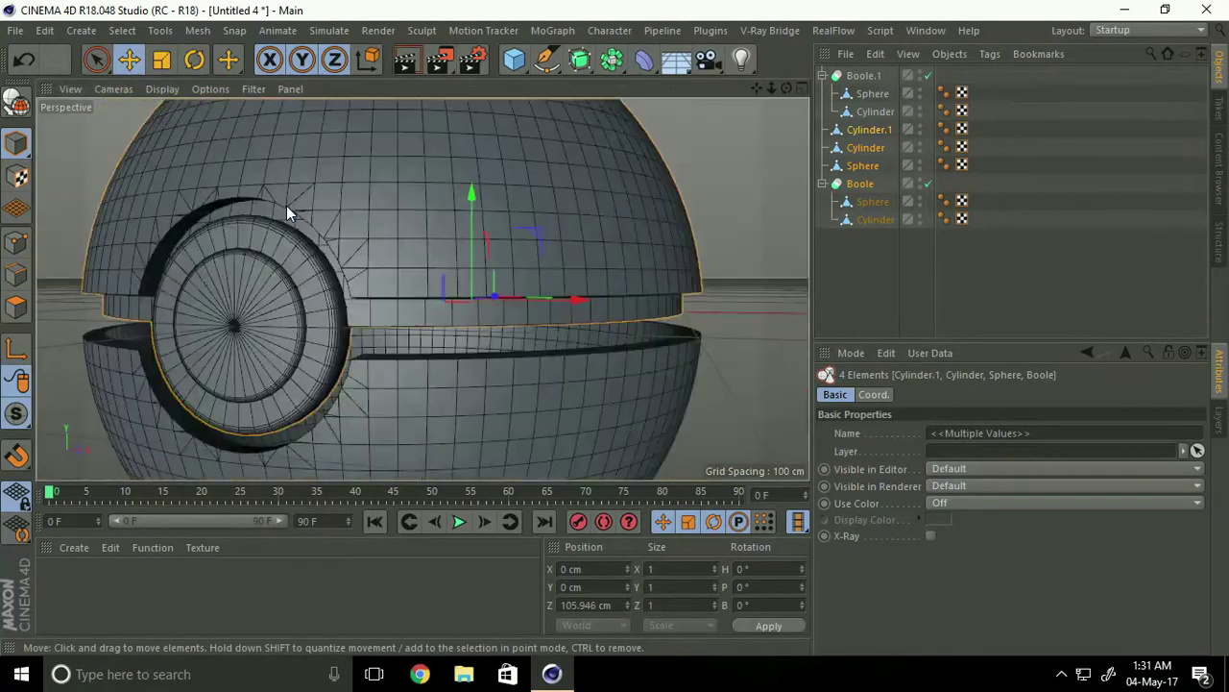
pyautogui.scroll(-2, 379, 299)
pyautogui.scroll(-3, 335, 302)
pyautogui.scroll(-2, 315, 336)
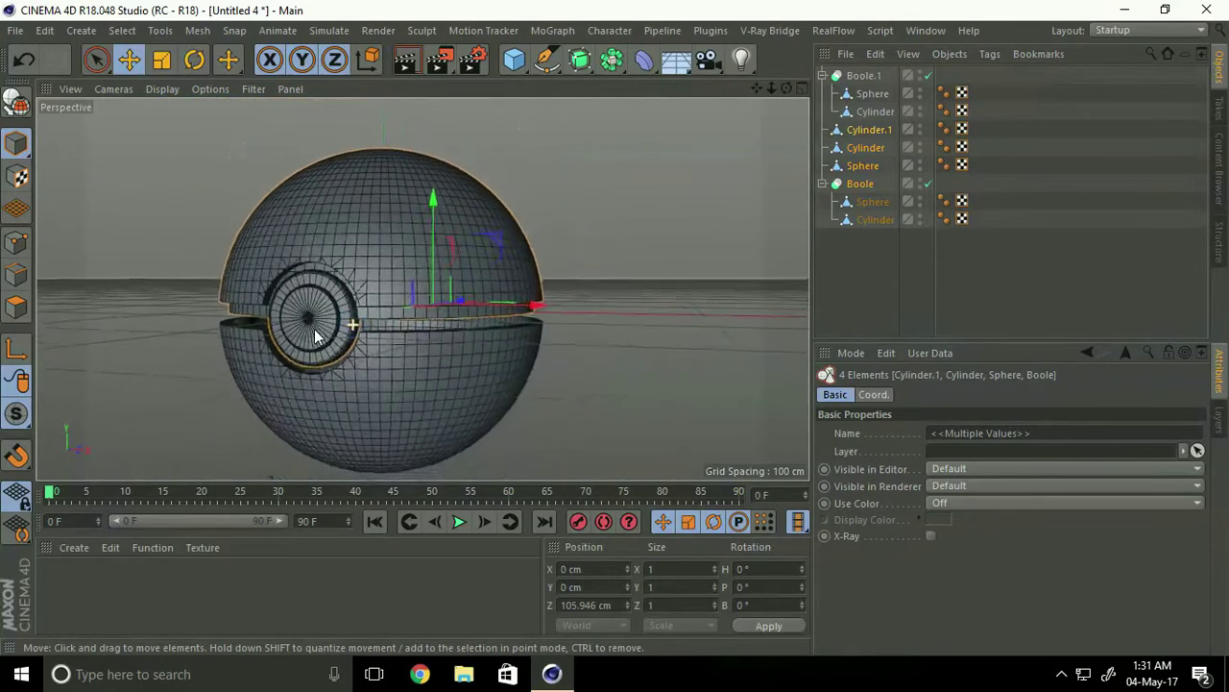
pyautogui.keyDown('alt'); pyautogui.moveTo(315, 336); pyautogui.dragTo(269, 335); pyautogui.keyUp('alt')
pyautogui.press('r')
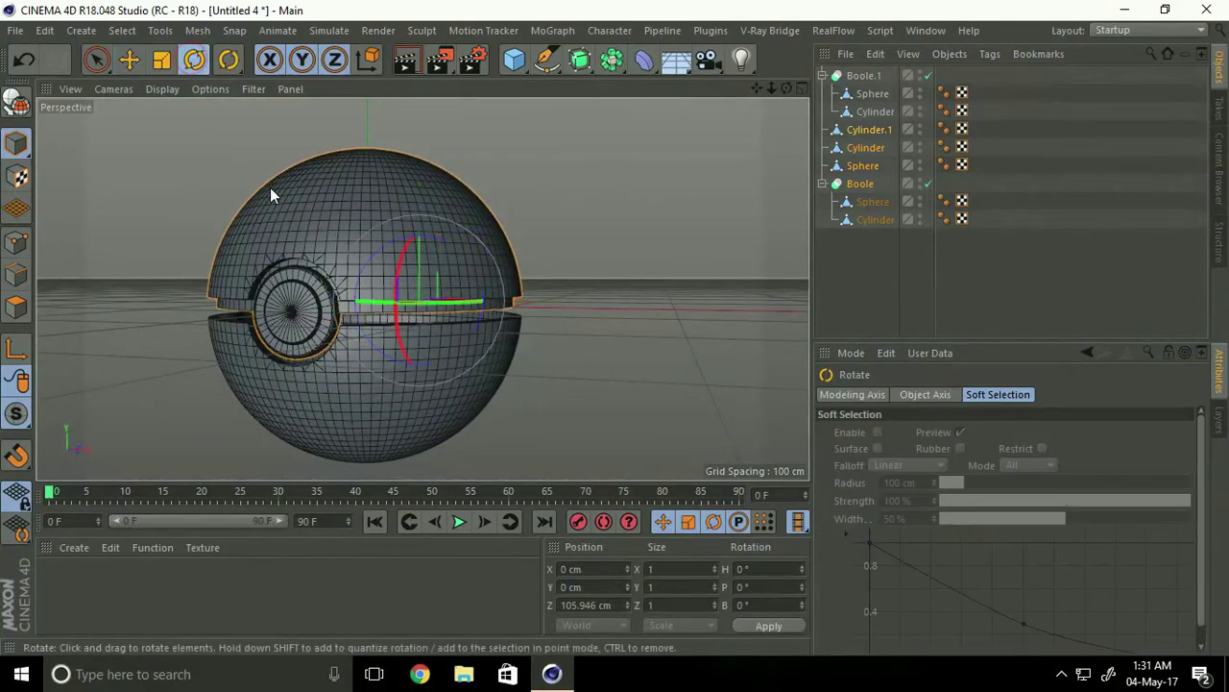
pyautogui.moveTo(396, 288)
pyautogui.mouseDown()
pyautogui.moveTo(400, 266)
pyautogui.moveTo(508, 310)
pyautogui.moveTo(461, 279)
pyautogui.mouseUp()
# Step: Orbit the view to look into the open ball
pyautogui.click(128, 60)
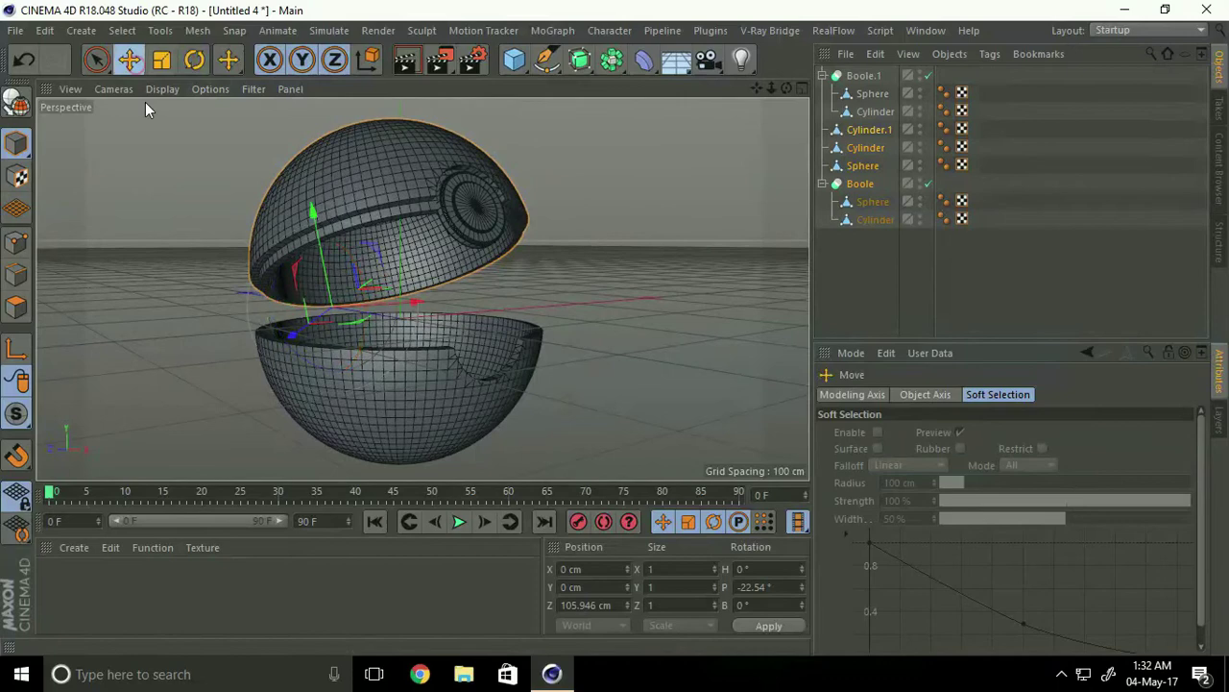
pyautogui.scroll(3, 418, 300)
pyautogui.scroll(-1, 419, 357)
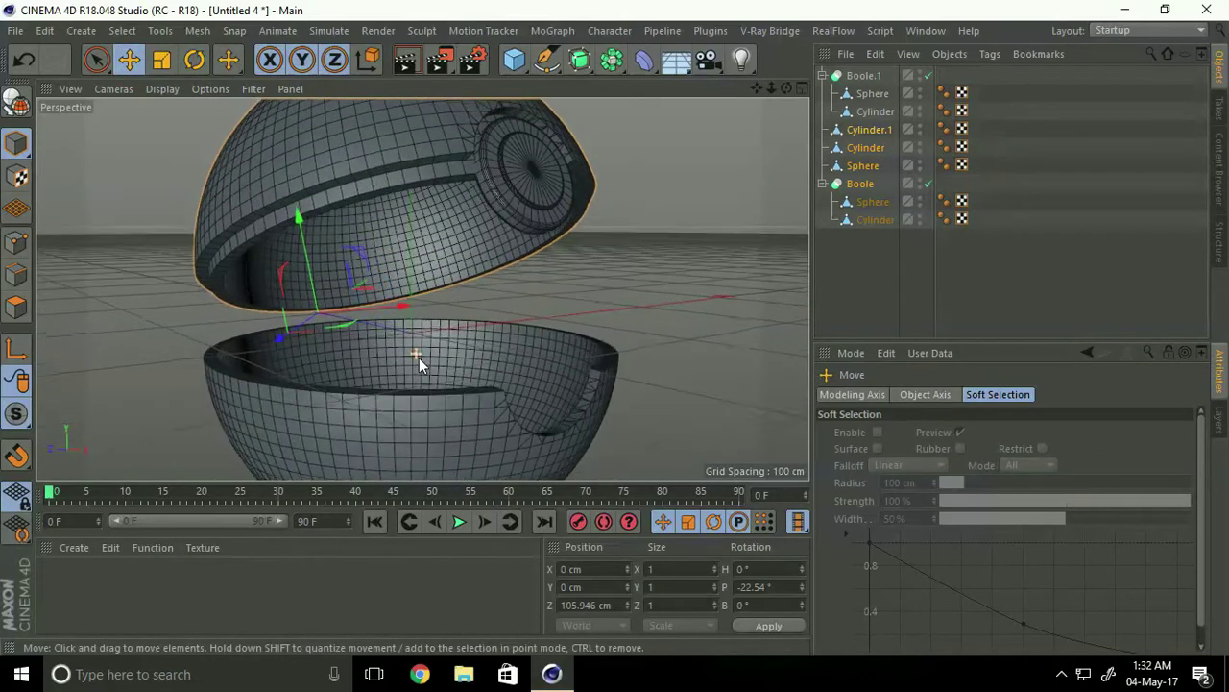
pyautogui.scroll(-2, 420, 358)
pyautogui.keyDown('alt'); pyautogui.moveTo(370, 344); pyautogui.dragTo(358, 330); pyautogui.keyUp('alt')
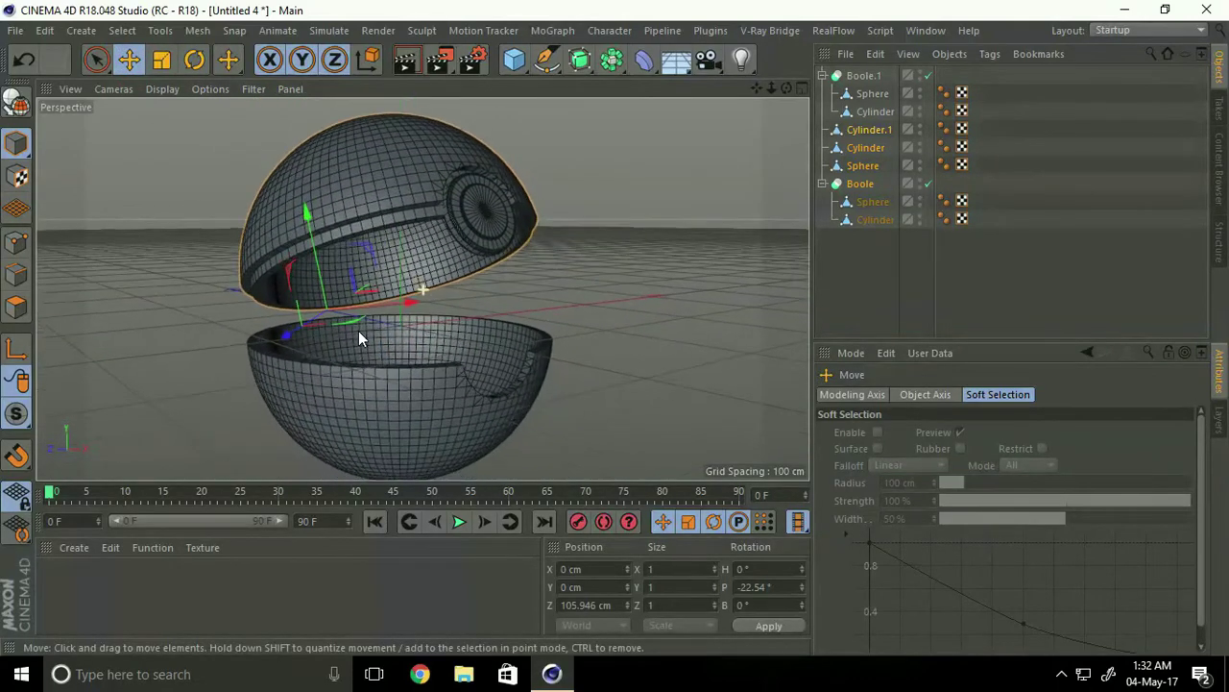
# Step: Add an editable cube and scale it into a flat slab about 37 × 8 × 44 cm
pyautogui.click(513, 70)
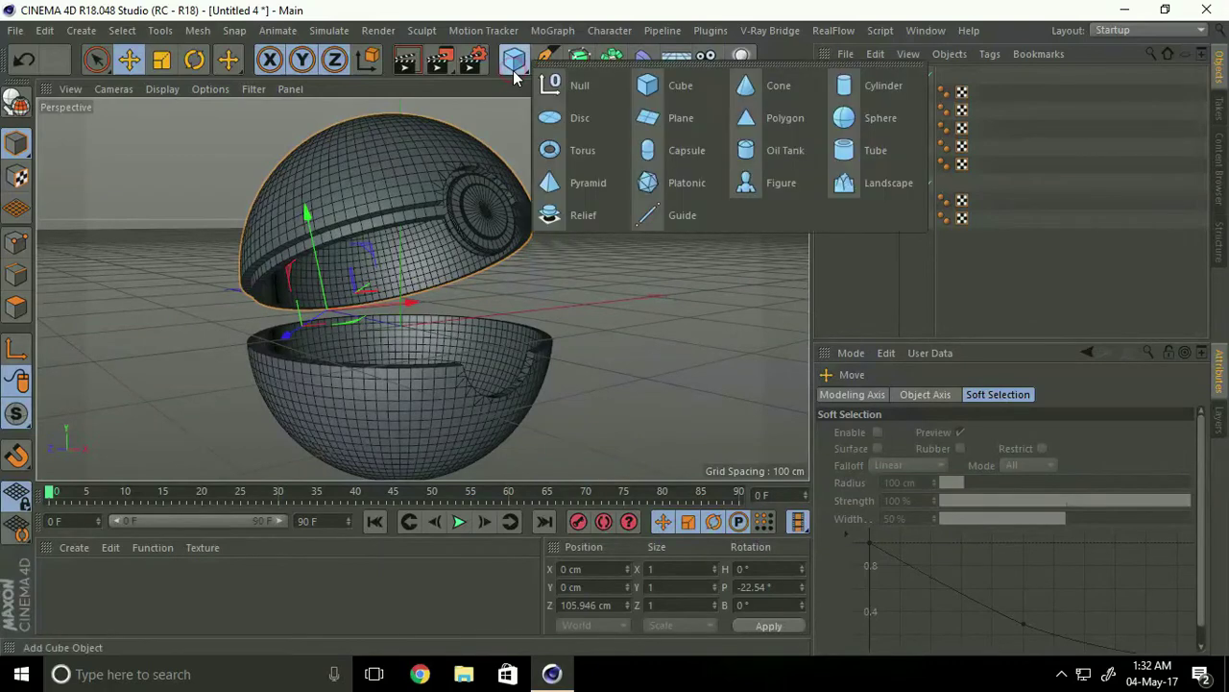
pyautogui.click(664, 89)
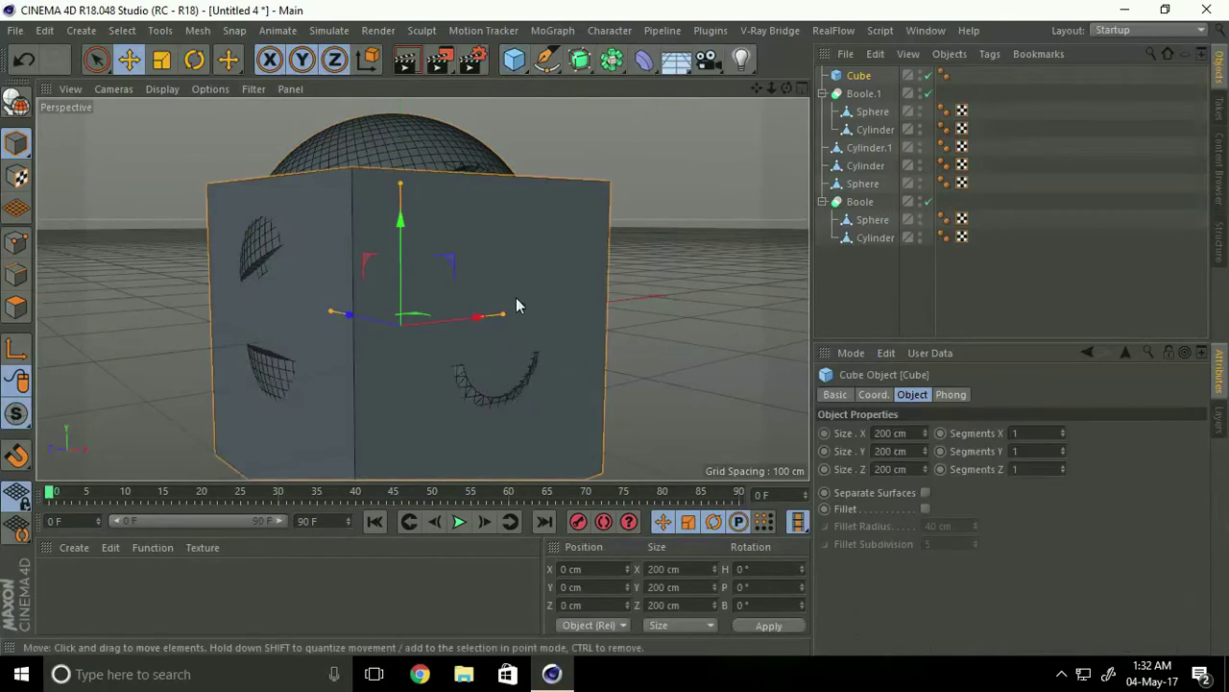
pyautogui.click(17, 101)
pyautogui.click(162, 59)
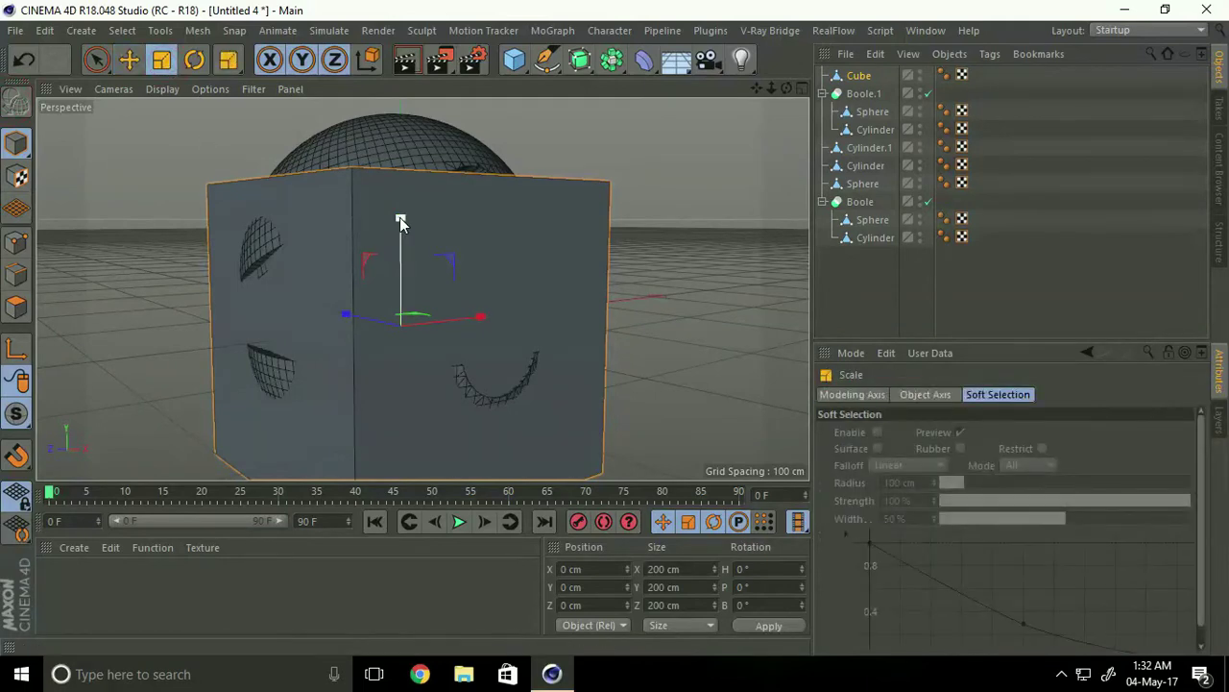
pyautogui.moveTo(400, 219)
pyautogui.mouseDown()
pyautogui.moveTo(405, 366)
pyautogui.moveTo(480, 316)
pyautogui.moveTo(473, 298)
pyautogui.moveTo(435, 304)
pyautogui.mouseUp()
pyautogui.moveTo(371, 279)
pyautogui.mouseDown()
pyautogui.moveTo(406, 299)
pyautogui.moveTo(408, 385)
pyautogui.moveTo(222, 355)
pyautogui.moveTo(486, 250)
pyautogui.moveTo(671, 271)
pyautogui.mouseUp()
pyautogui.scroll(3, 486, 250)
# Step: Move the slab down into the lower bowl near its rim
pyautogui.click(128, 60)
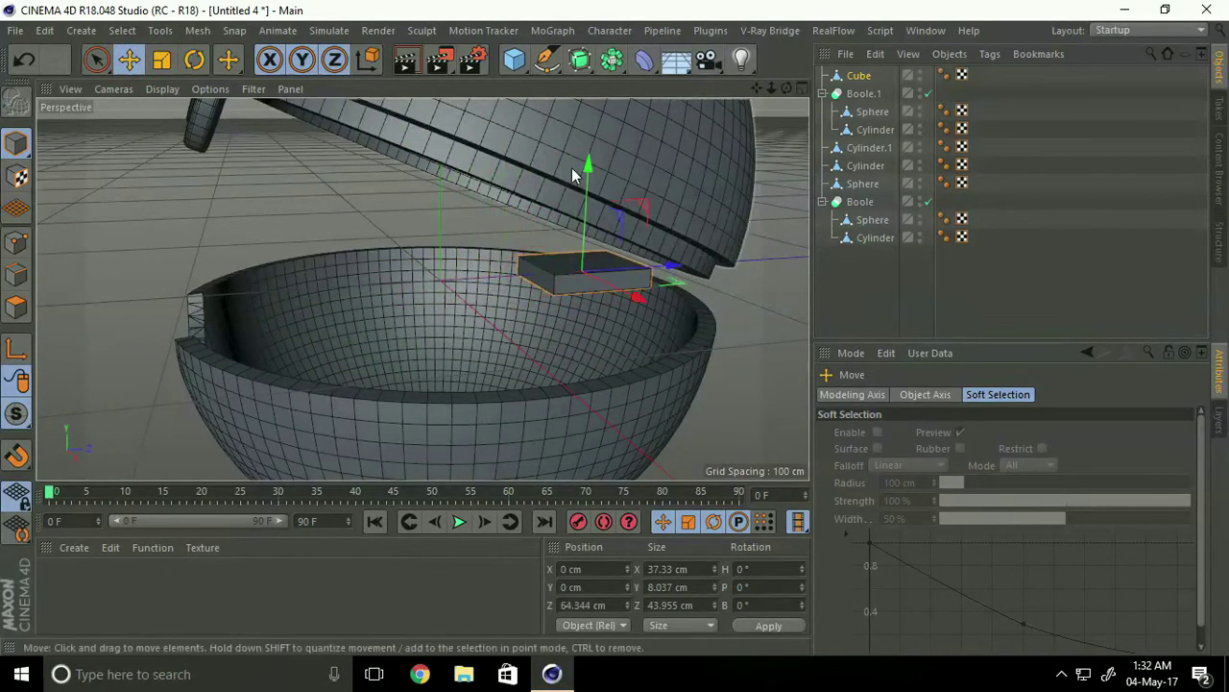
pyautogui.moveTo(588, 166); pyautogui.dragTo(584, 200)
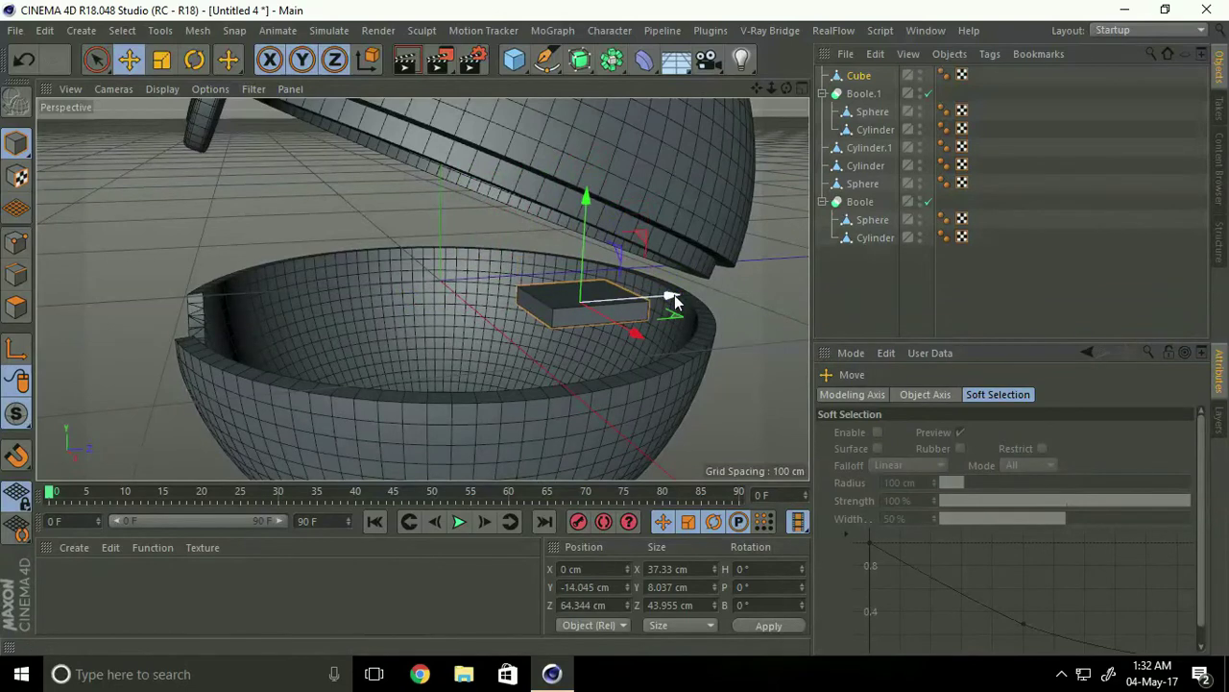
pyautogui.moveTo(661, 314); pyautogui.dragTo(706, 299)
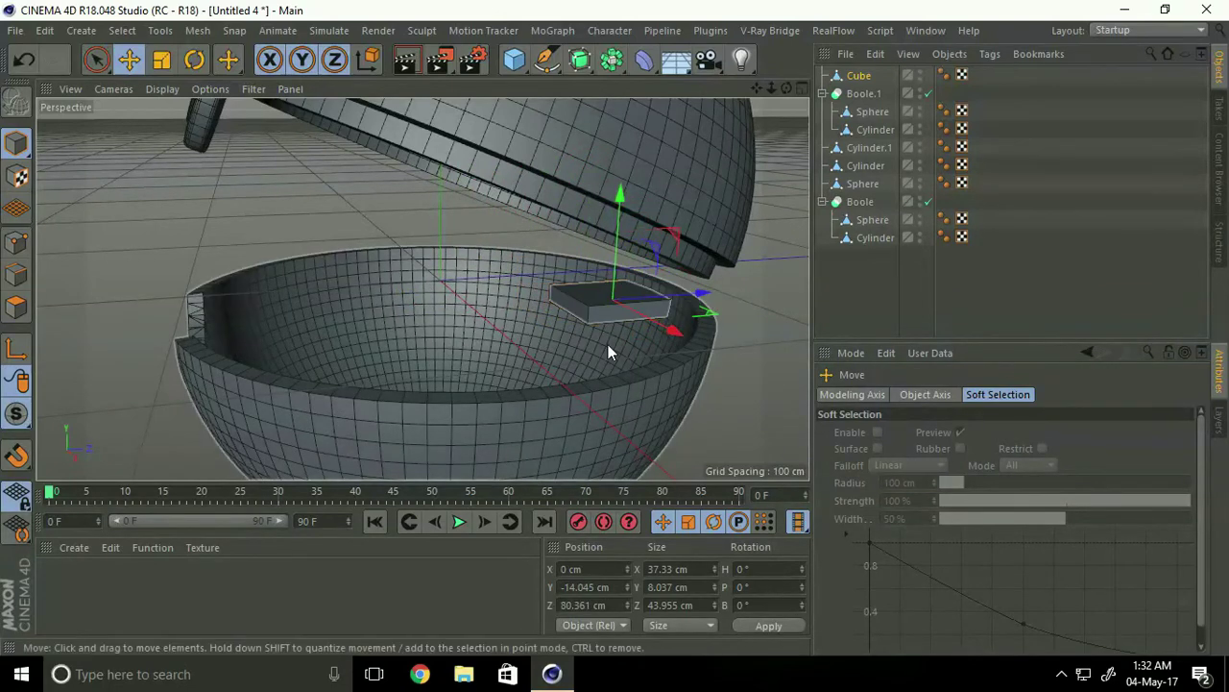
pyautogui.scroll(5, 624, 327)
pyautogui.keyDown('alt'); pyautogui.moveTo(658, 330); pyautogui.dragTo(516, 357, button='middle'); pyautogui.keyUp('alt')
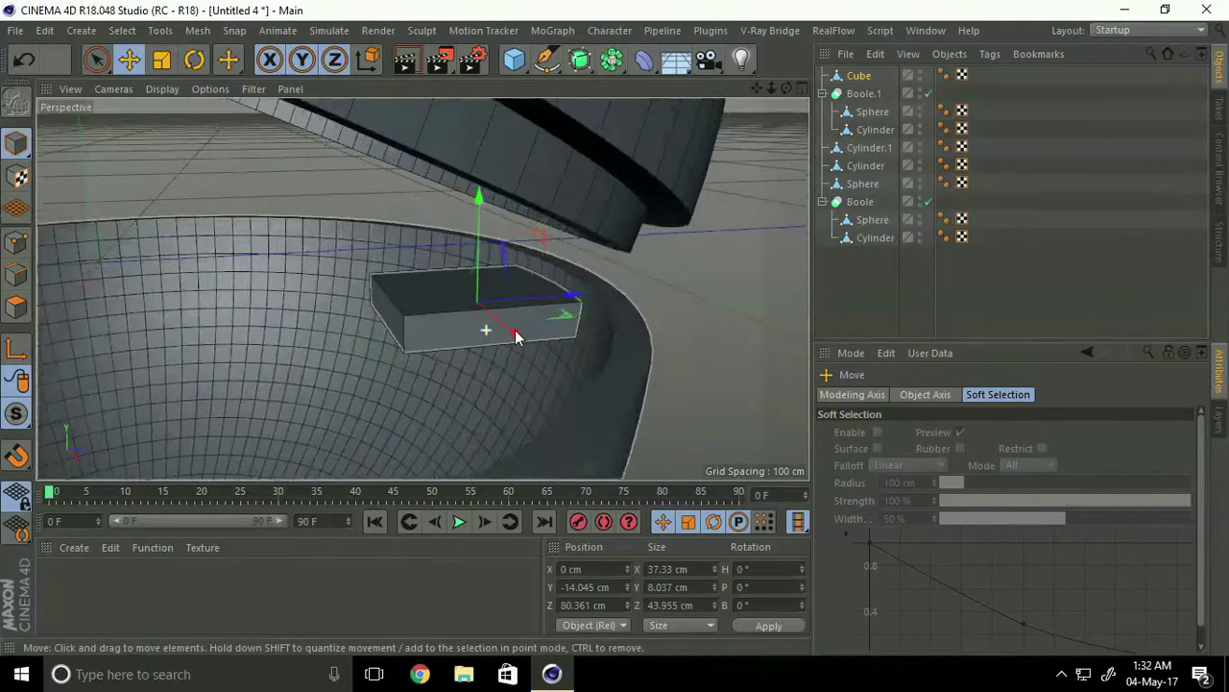
pyautogui.keyDown('alt'); pyautogui.moveTo(516, 356); pyautogui.dragTo(557, 323); pyautogui.keyUp('alt')
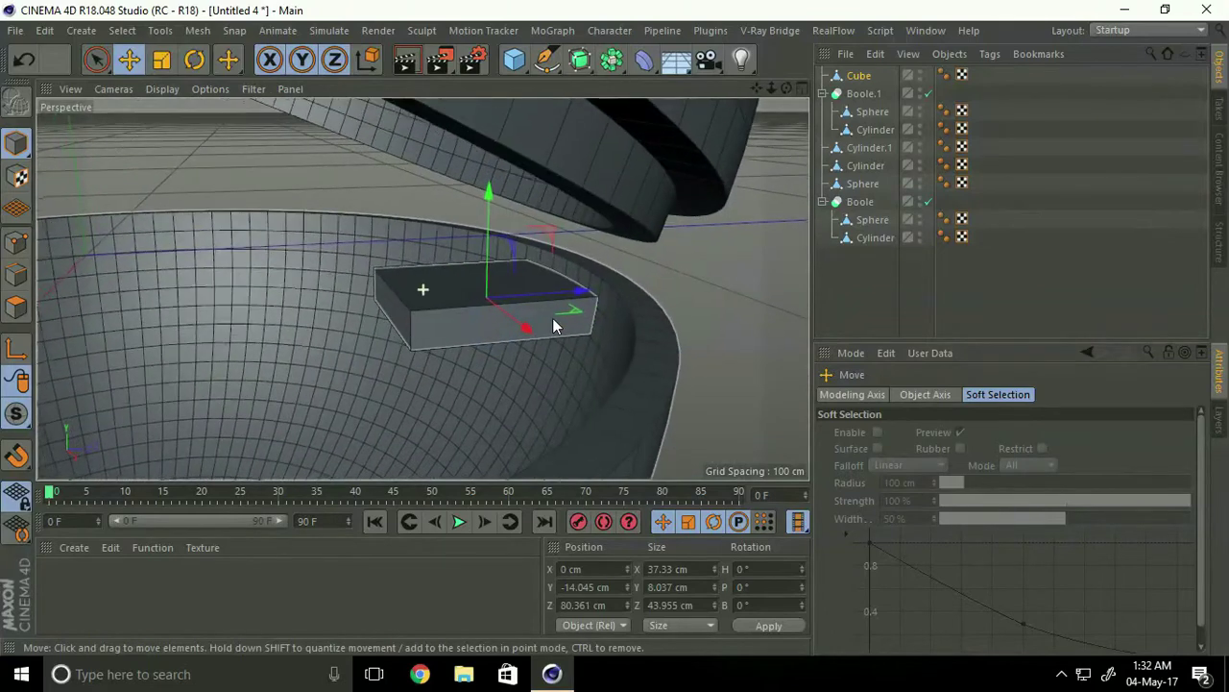
# Step: Add a loop cut about 83% along the slab, near one end
pyautogui.click(20, 278)
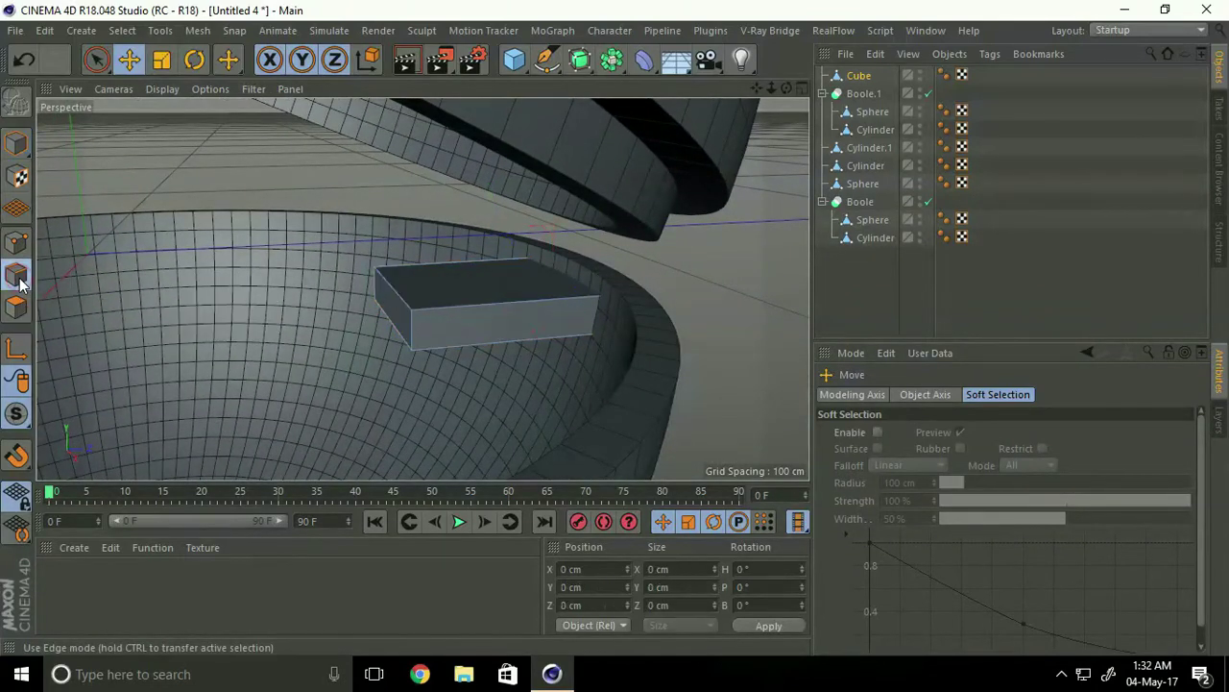
pyautogui.rightClick(425, 309)
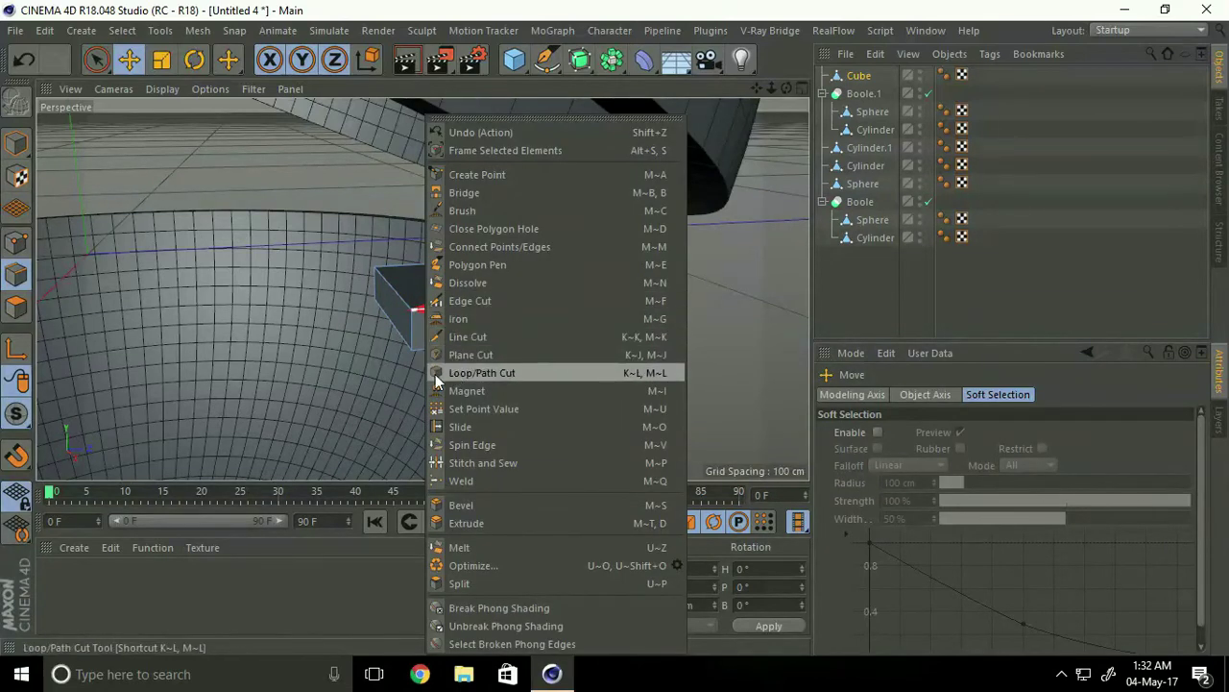
pyautogui.click(492, 374)
pyautogui.click(450, 307)
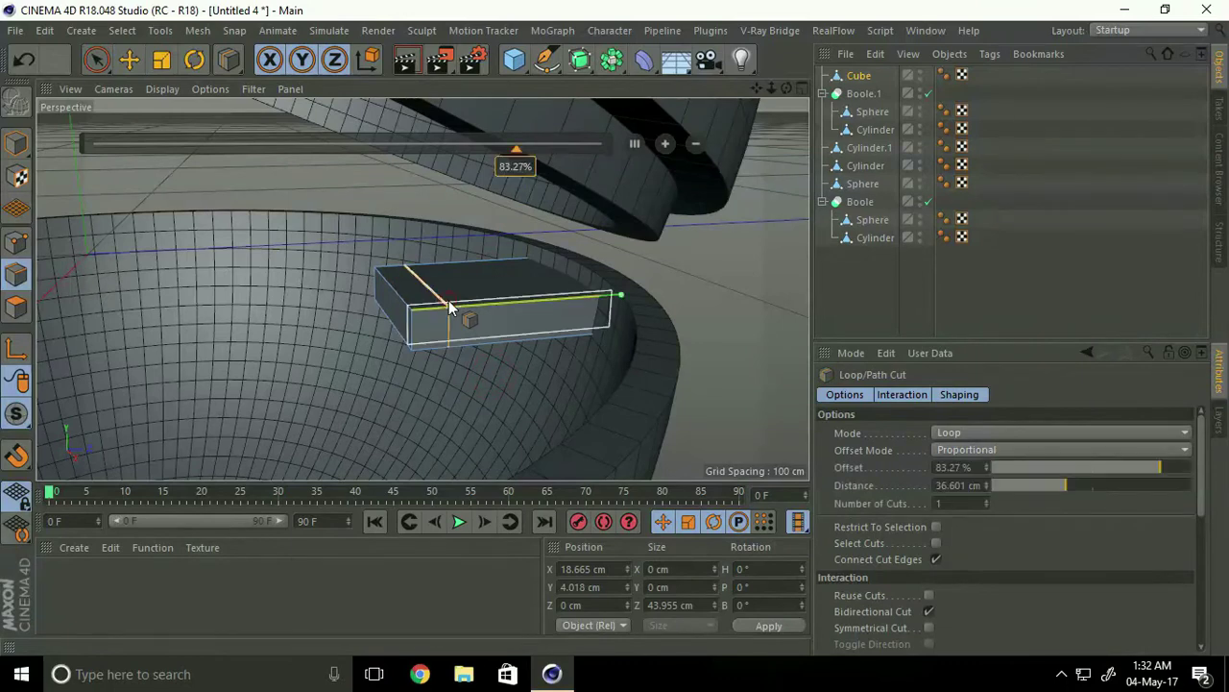
pyautogui.click(15, 142)
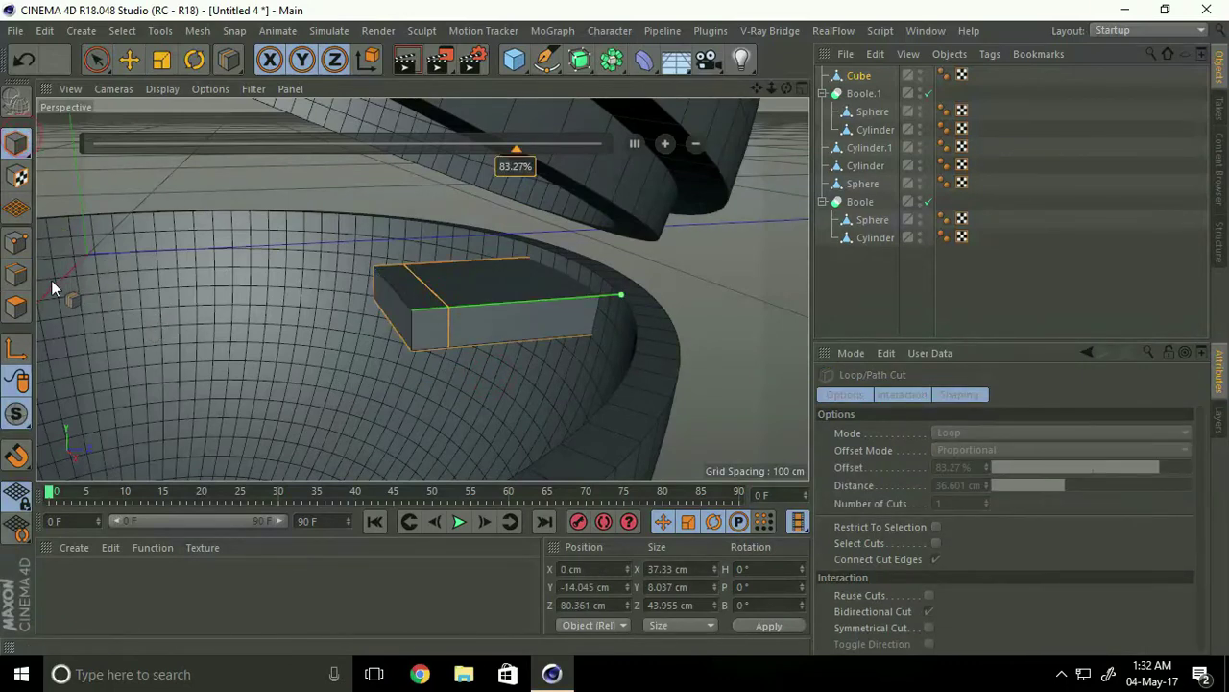
# Step: Orbit in close around the block from a lower angle
pyautogui.click(127, 63)
pyautogui.keyDown('alt'); pyautogui.moveTo(288, 374); pyautogui.dragTo(395, 370); pyautogui.keyUp('alt')
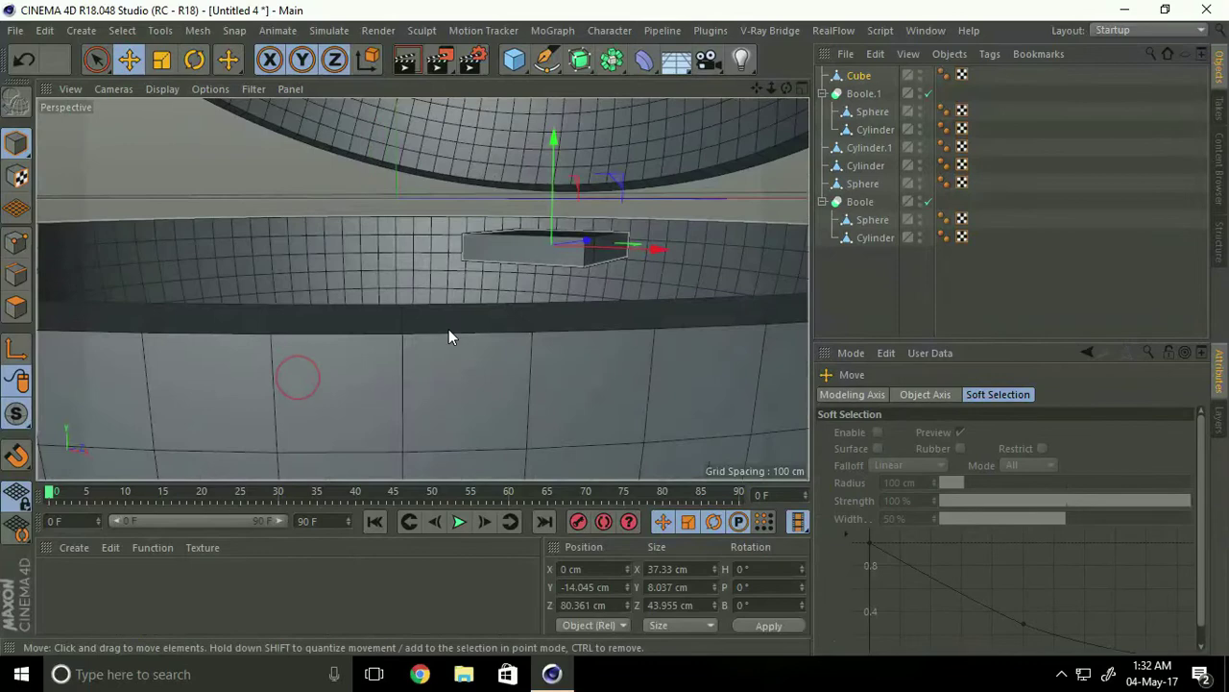
pyautogui.keyDown('alt'); pyautogui.moveTo(449, 329); pyautogui.dragTo(422, 300); pyautogui.keyUp('alt')
pyautogui.scroll(5, 622, 283)
pyautogui.moveTo(621, 283)
pyautogui.keyDown('alt'); pyautogui.mouseDown()
pyautogui.moveTo(583, 285)
pyautogui.moveTo(571, 166)
pyautogui.moveTo(586, 283)
pyautogui.moveTo(366, 296)
pyautogui.mouseUp(); pyautogui.keyUp('alt')
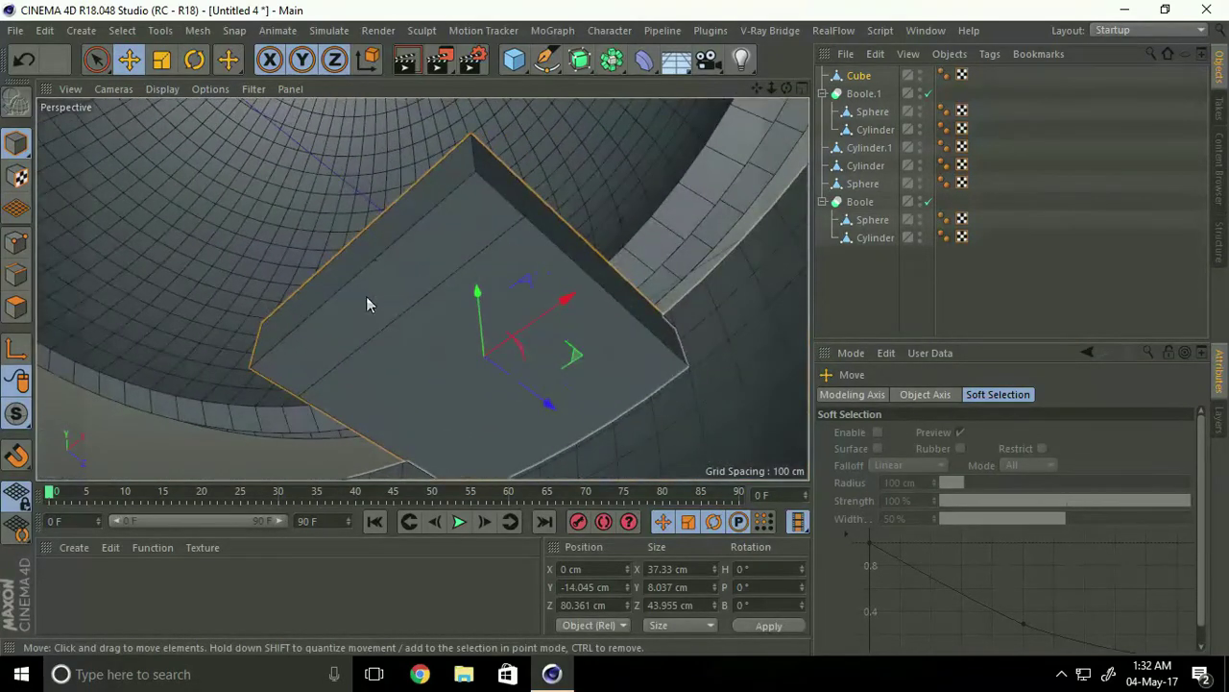
# Step: Extrude the slab's narrow end face outward
pyautogui.click(18, 312)
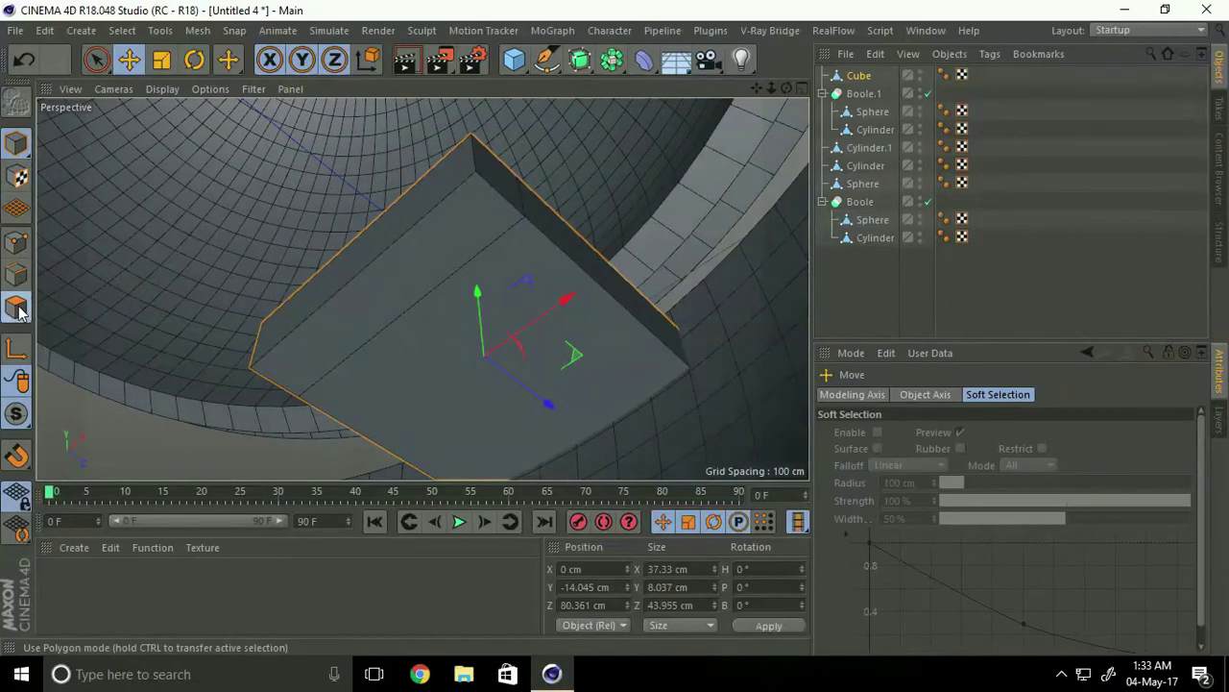
pyautogui.click(356, 305)
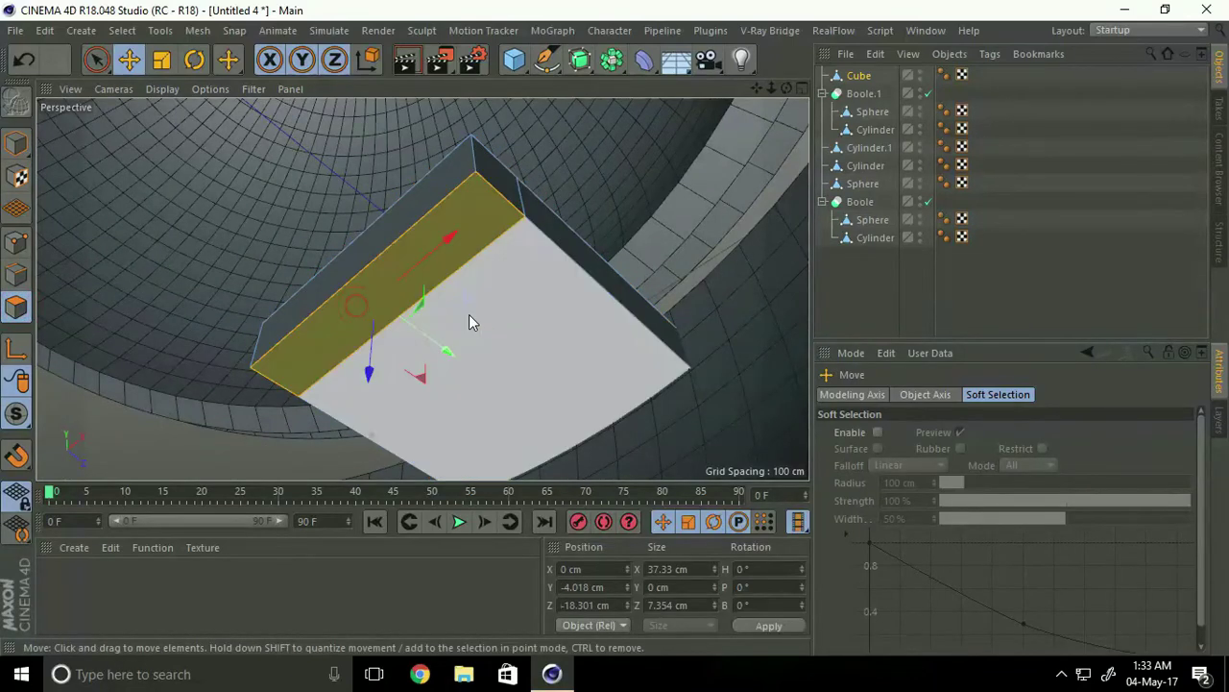
pyautogui.rightClick(469, 216)
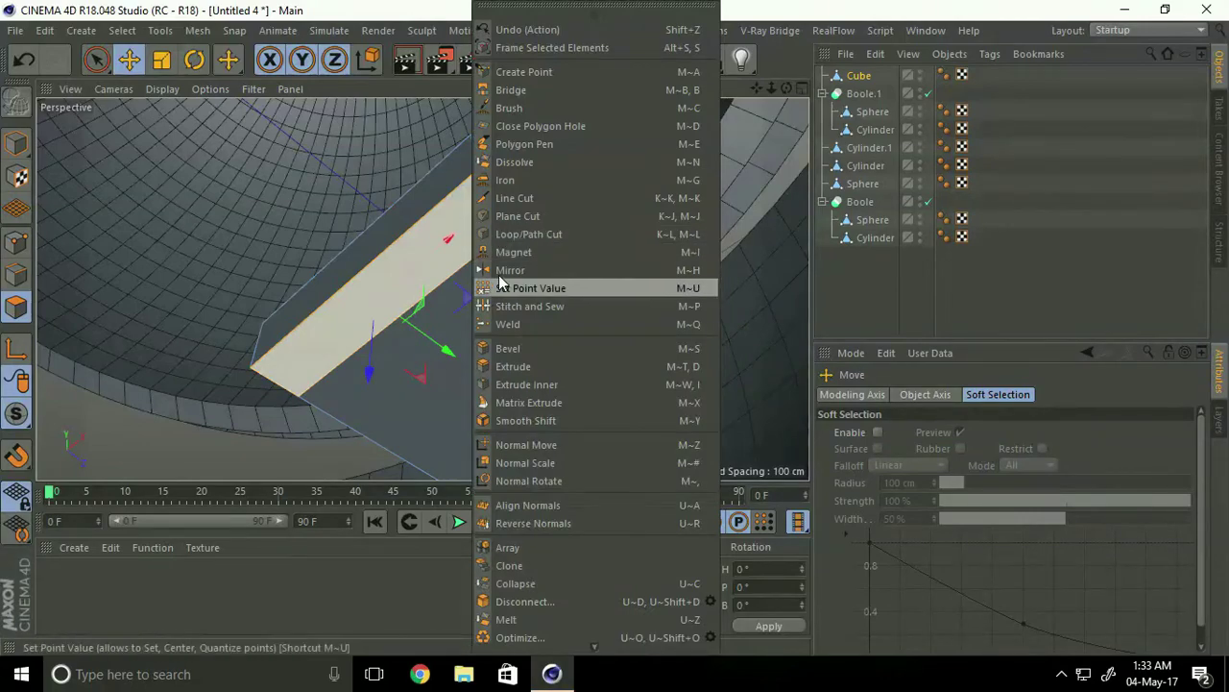
pyautogui.click(513, 366)
pyautogui.moveTo(507, 371)
pyautogui.mouseDown()
pyautogui.moveTo(445, 192)
pyautogui.moveTo(615, 334)
pyautogui.moveTo(475, 324)
pyautogui.mouseUp()
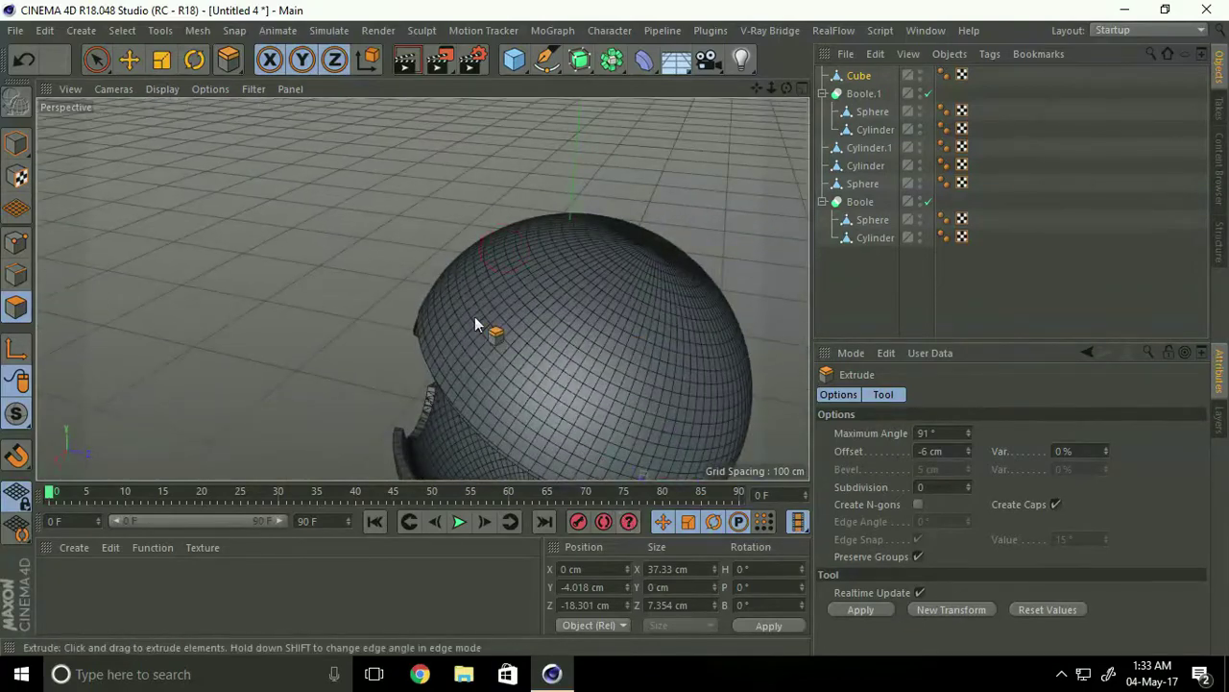
# Step: In the side view, select the extruded end's points and pull them down about 13 cm
pyautogui.moveTo(437, 287)
pyautogui.keyDown('alt'); pyautogui.mouseDown()
pyautogui.moveTo(422, 285)
pyautogui.moveTo(521, 220)
pyautogui.moveTo(467, 294)
pyautogui.moveTo(421, 408)
pyautogui.moveTo(486, 384)
pyautogui.moveTo(480, 340)
pyautogui.moveTo(622, 334)
pyautogui.moveTo(413, 333)
pyautogui.mouseUp(); pyautogui.keyUp('alt')
pyautogui.middleClick(368, 352)
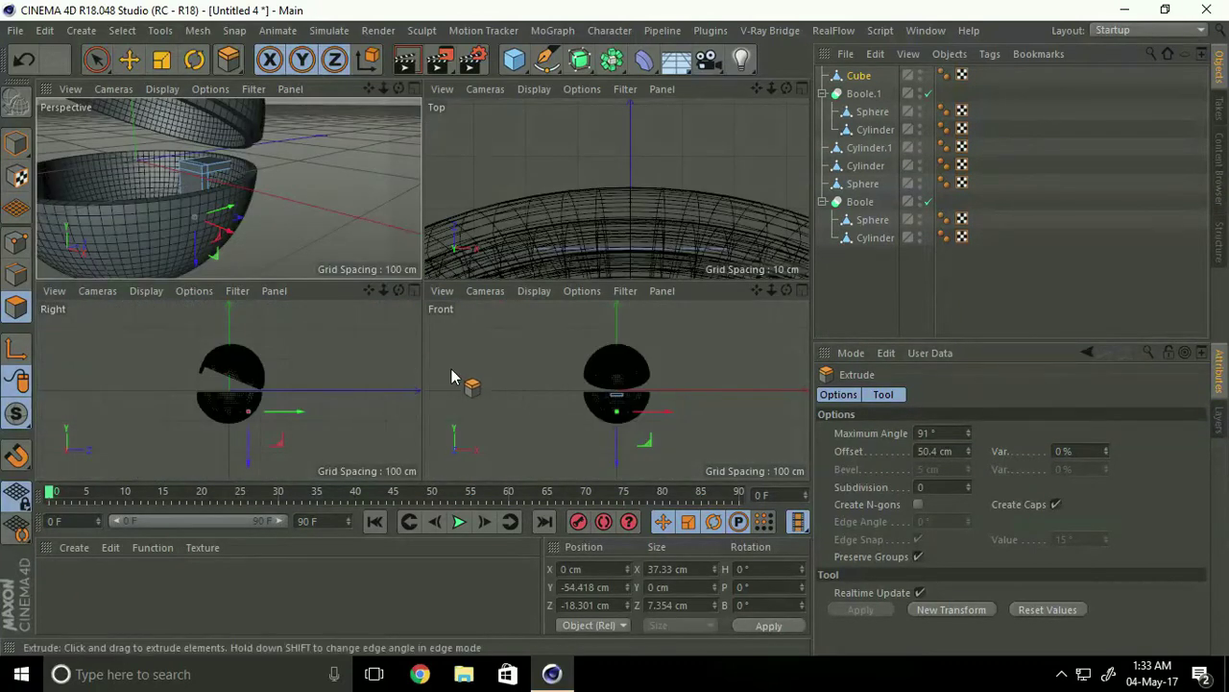
pyautogui.middleClick(247, 420)
pyautogui.scroll(5, 466, 365)
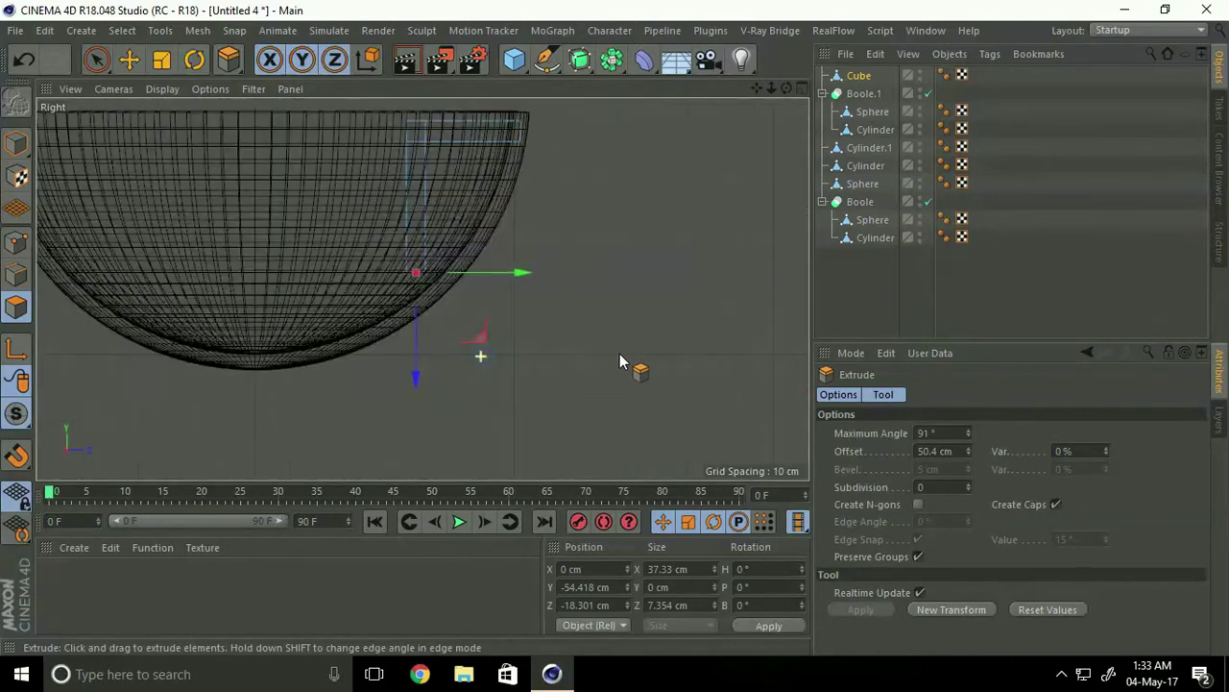
pyautogui.scroll(2, 448, 279)
pyautogui.scroll(2, 490, 259)
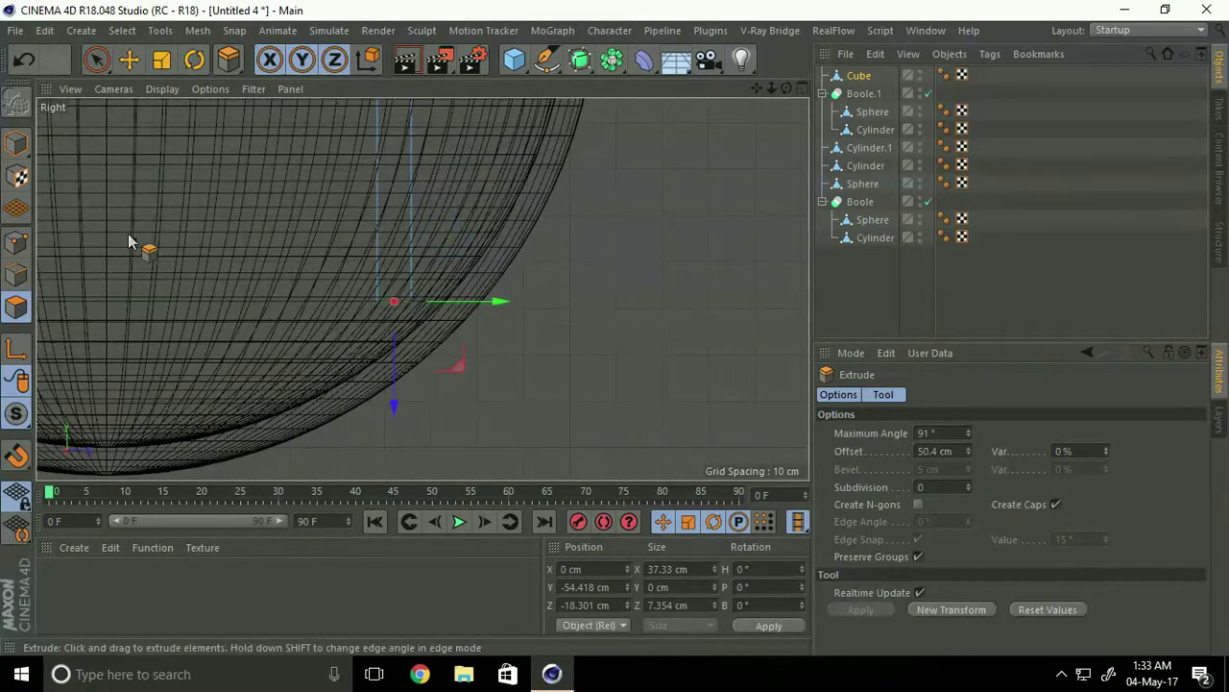
pyautogui.click(21, 143)
pyautogui.click(16, 241)
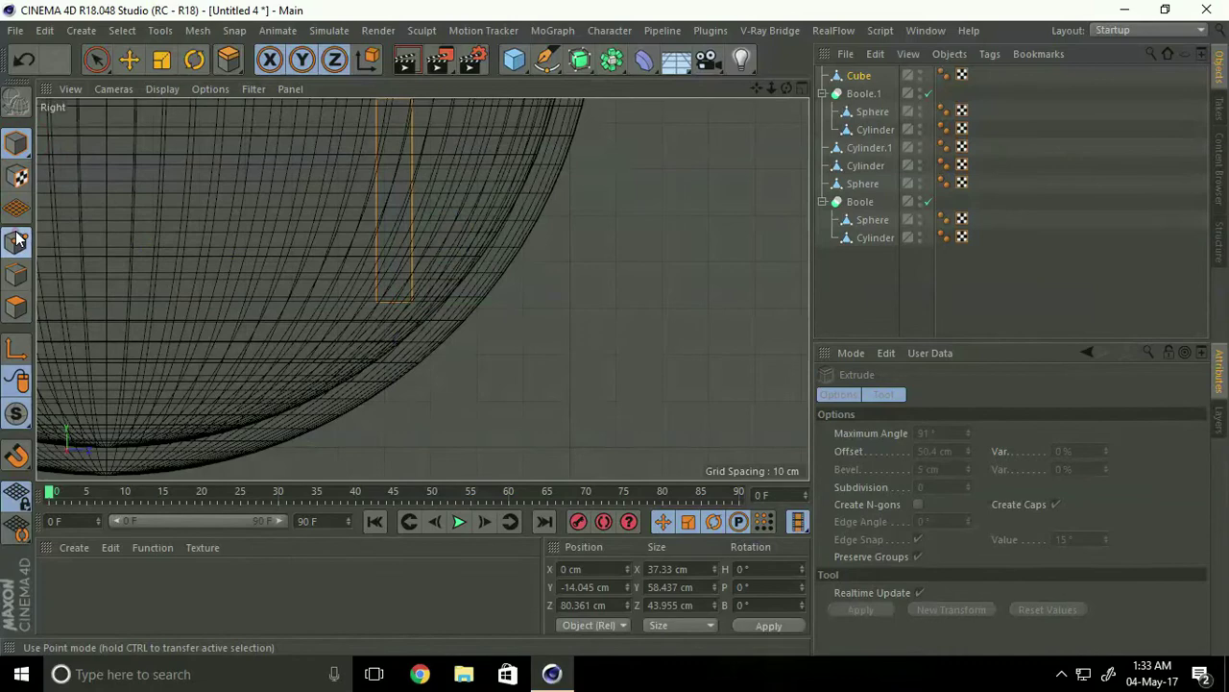
pyautogui.moveTo(96, 60); pyautogui.dragTo(136, 119)
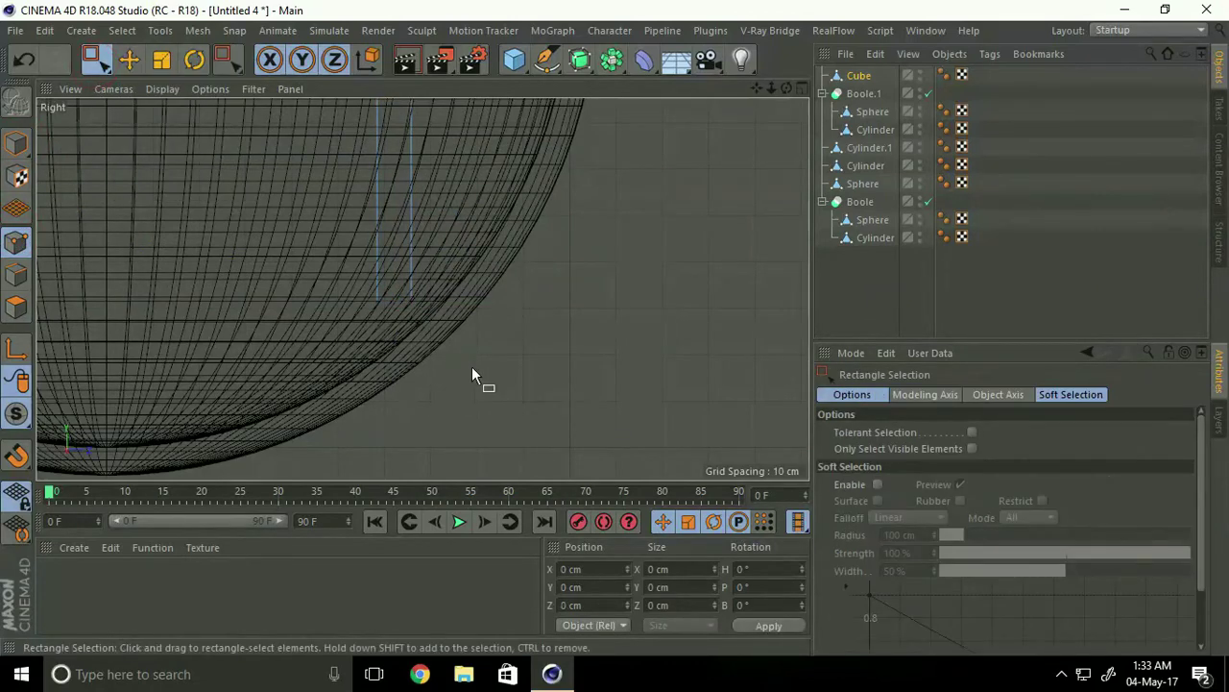
pyautogui.moveTo(472, 366); pyautogui.dragTo(346, 277)
pyautogui.scroll(3, 374, 293)
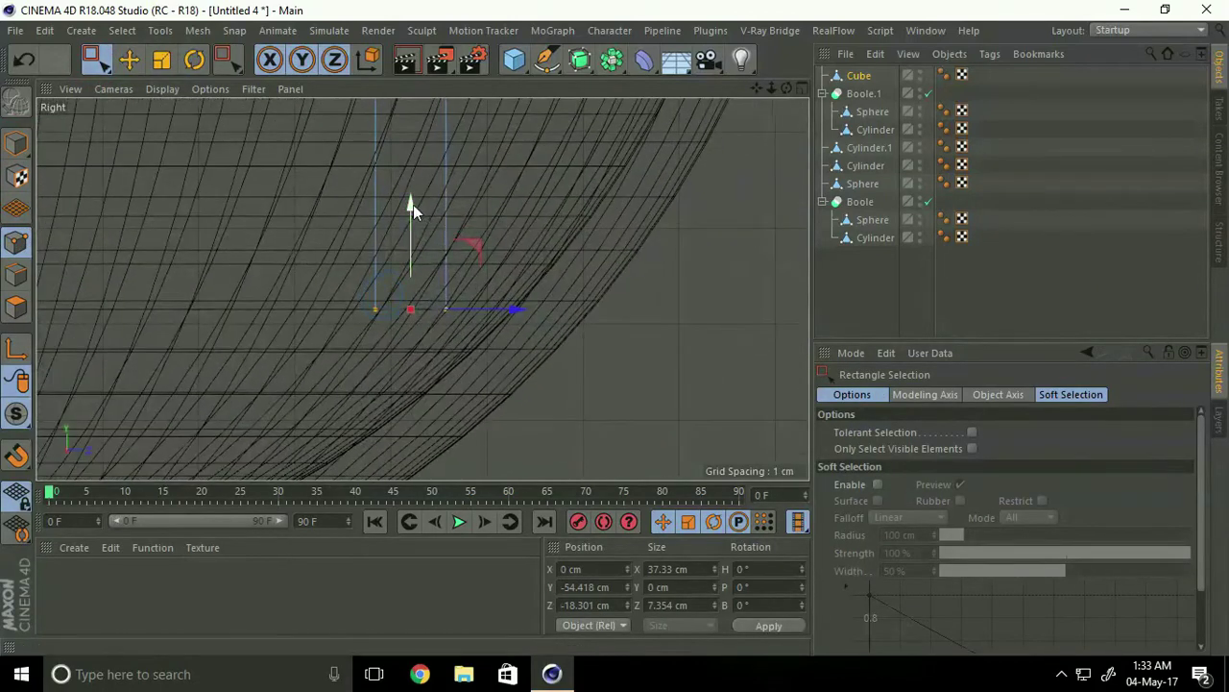
pyautogui.moveTo(411, 204); pyautogui.dragTo(409, 332)
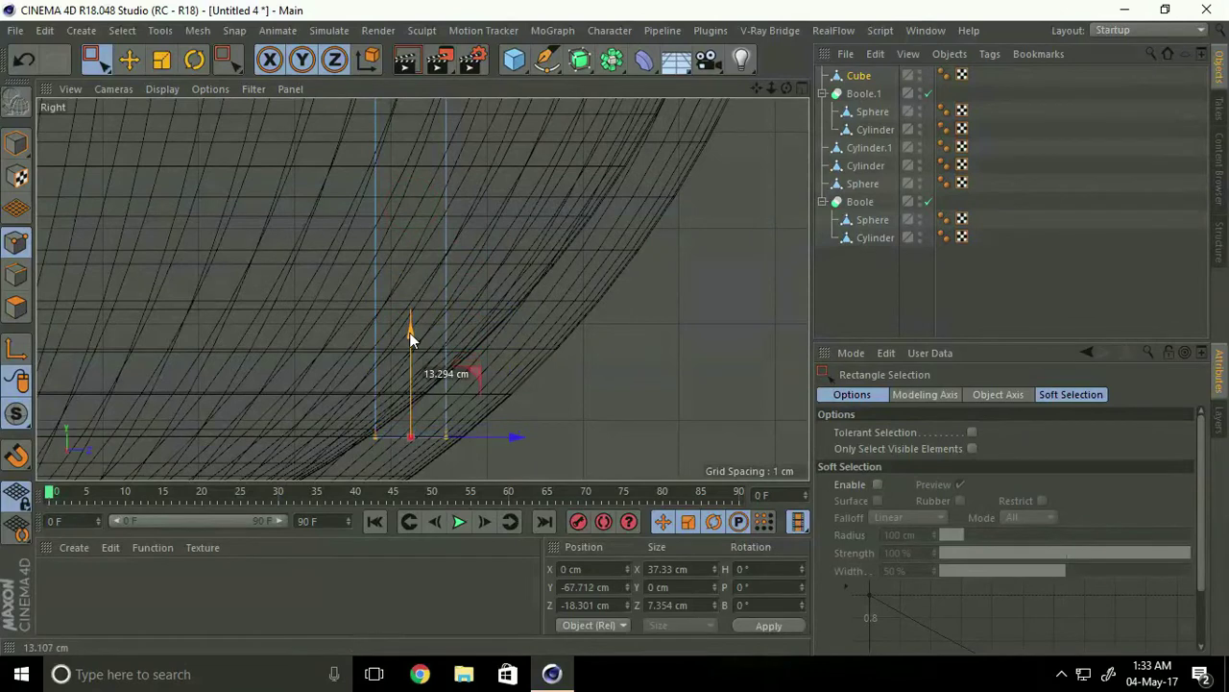
pyautogui.middleClick(410, 333)
pyautogui.middleClick(335, 220)
pyautogui.click(338, 309)
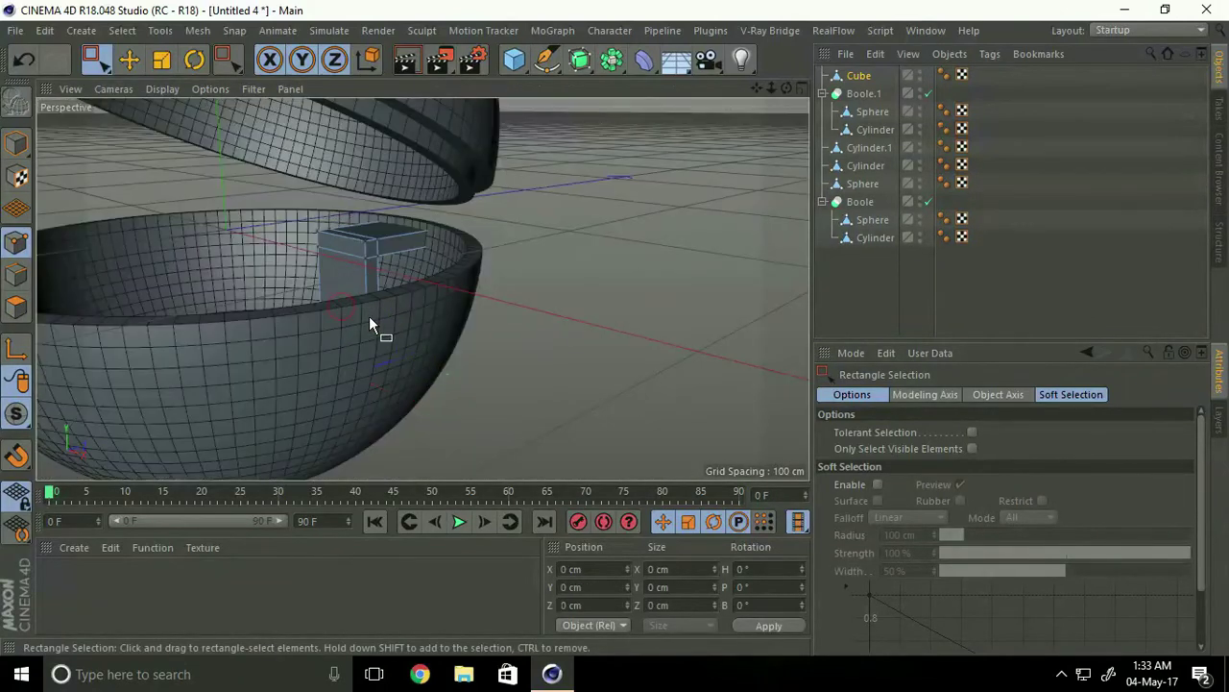
# Step: Select the L-shaped latch piece and paste a duplicate of it
pyautogui.click(17, 142)
pyautogui.click(129, 60)
pyautogui.moveTo(163, 125)
pyautogui.keyDown('alt'); pyautogui.mouseDown()
pyautogui.moveTo(231, 222)
pyautogui.moveTo(321, 245)
pyautogui.moveTo(235, 287)
pyautogui.moveTo(355, 276)
pyautogui.mouseUp(); pyautogui.keyUp('alt')
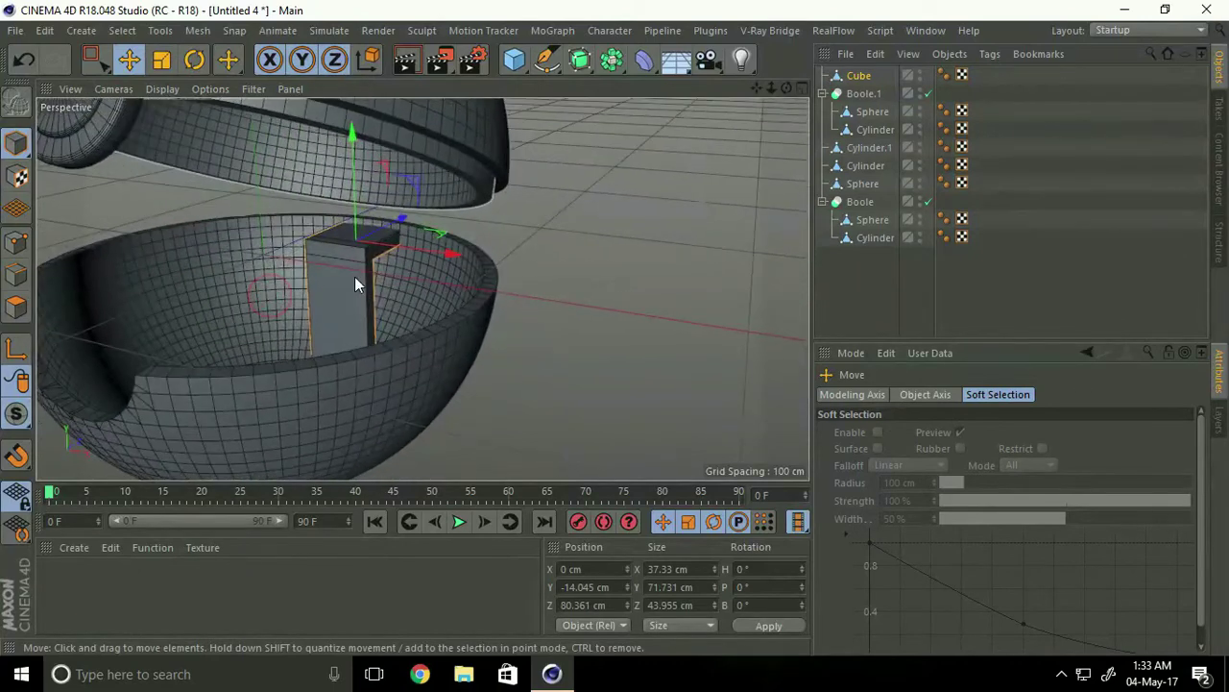
pyautogui.click(342, 282)
pyautogui.hotkey('ctrl', 'c')
pyautogui.hotkey('ctrl', 'v')
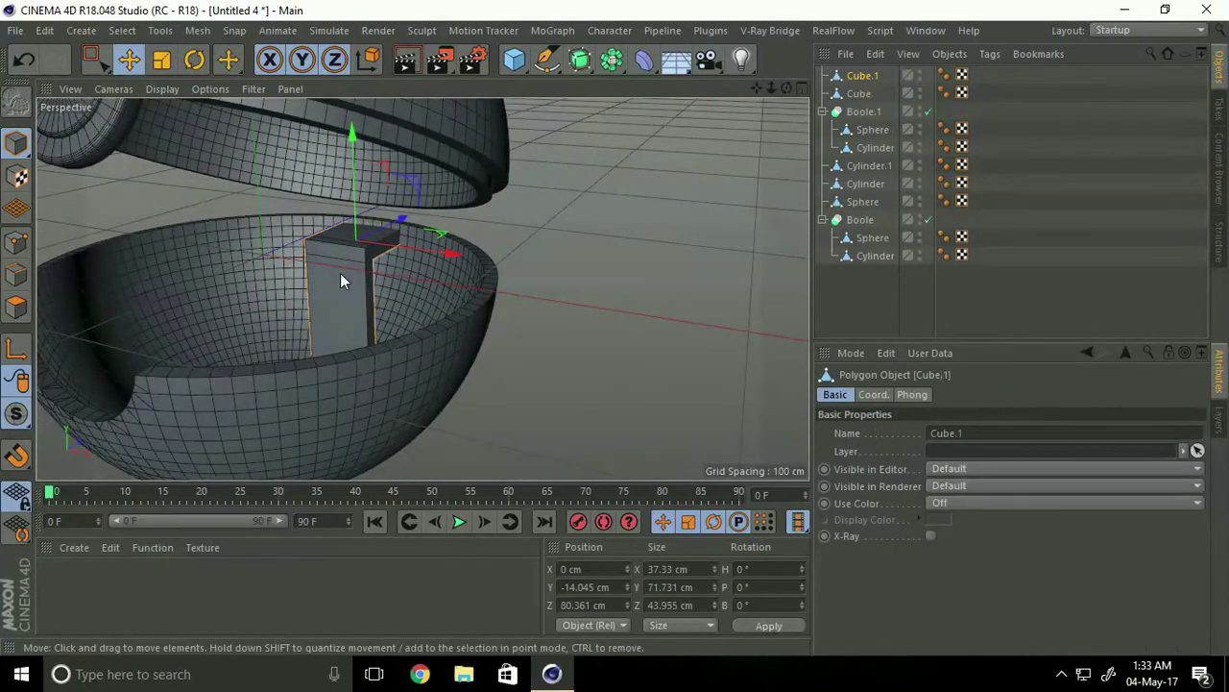
# Step: Tilt the duplicate about 43° on bank and pitch so it bridges both halves
pyautogui.click(194, 60)
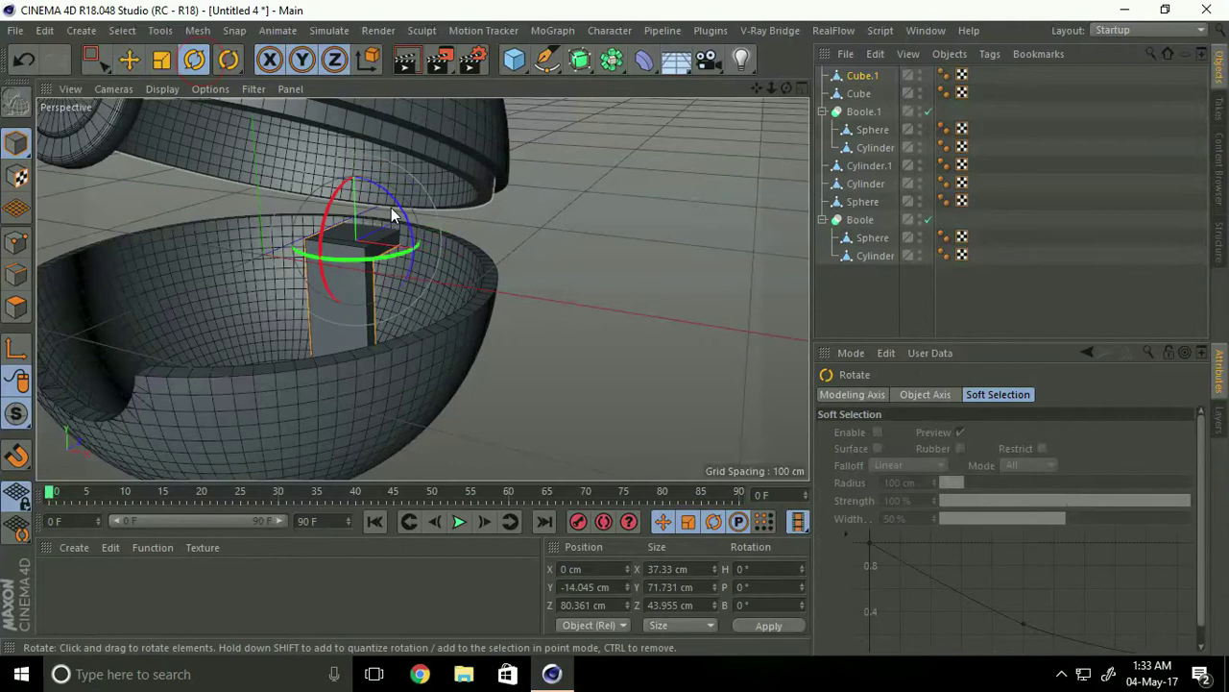
pyautogui.moveTo(370, 178); pyautogui.dragTo(615, 328)
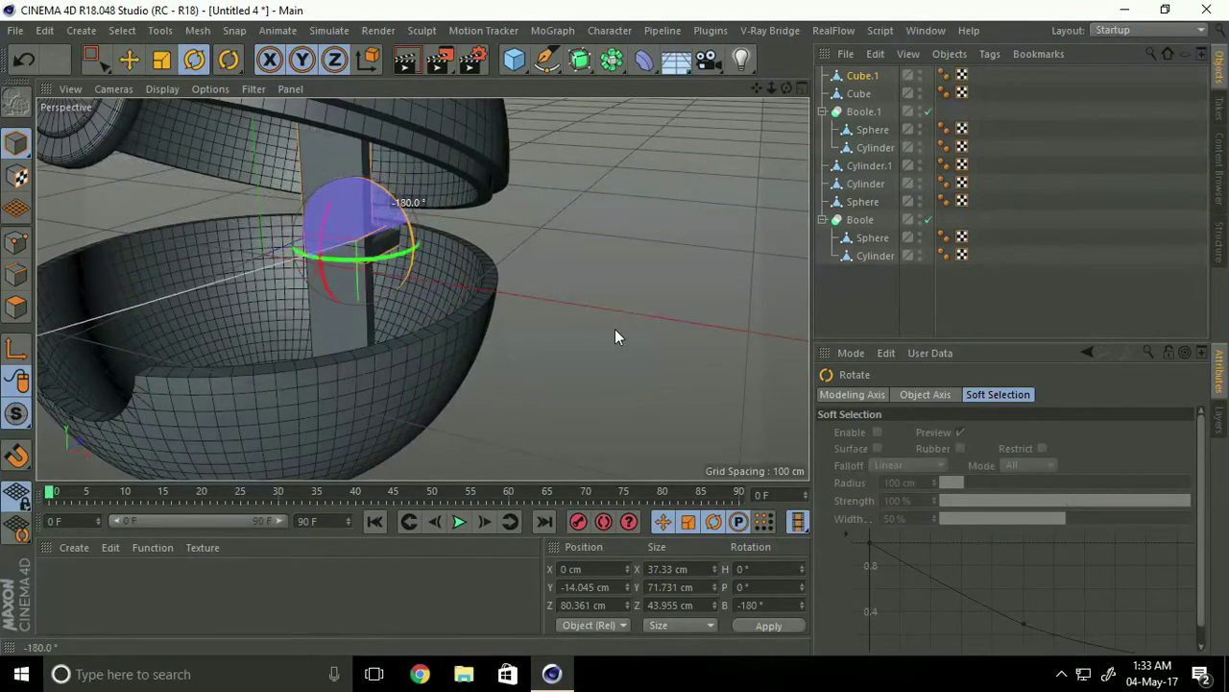
pyautogui.moveTo(329, 219); pyautogui.dragTo(347, 194)
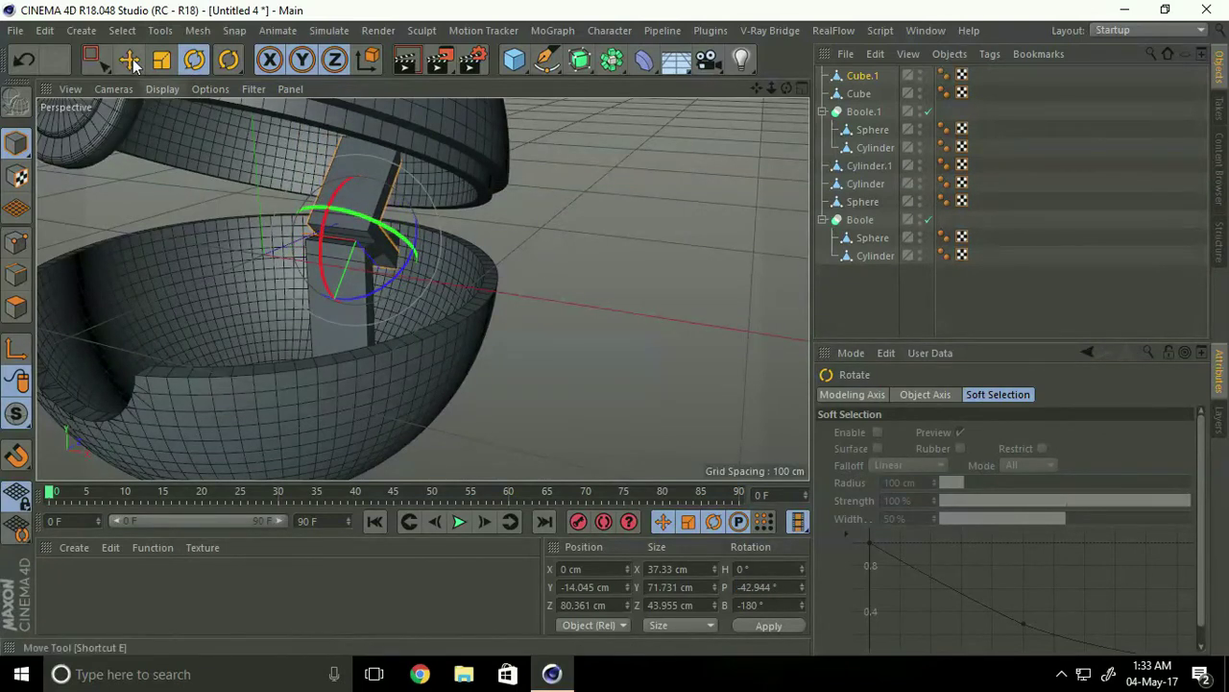
pyautogui.press('e')
pyautogui.moveTo(200, 213)
pyautogui.keyDown('alt'); pyautogui.mouseDown()
pyautogui.moveTo(436, 239)
pyautogui.moveTo(401, 252)
pyautogui.moveTo(403, 269)
pyautogui.moveTo(348, 265)
pyautogui.moveTo(385, 247)
pyautogui.moveTo(331, 336)
pyautogui.moveTo(391, 356)
pyautogui.moveTo(198, 357)
pyautogui.moveTo(275, 310)
pyautogui.moveTo(233, 313)
pyautogui.moveTo(266, 324)
pyautogui.moveTo(424, 315)
pyautogui.moveTo(509, 298)
pyautogui.moveTo(485, 330)
pyautogui.mouseUp(); pyautogui.keyUp('alt')
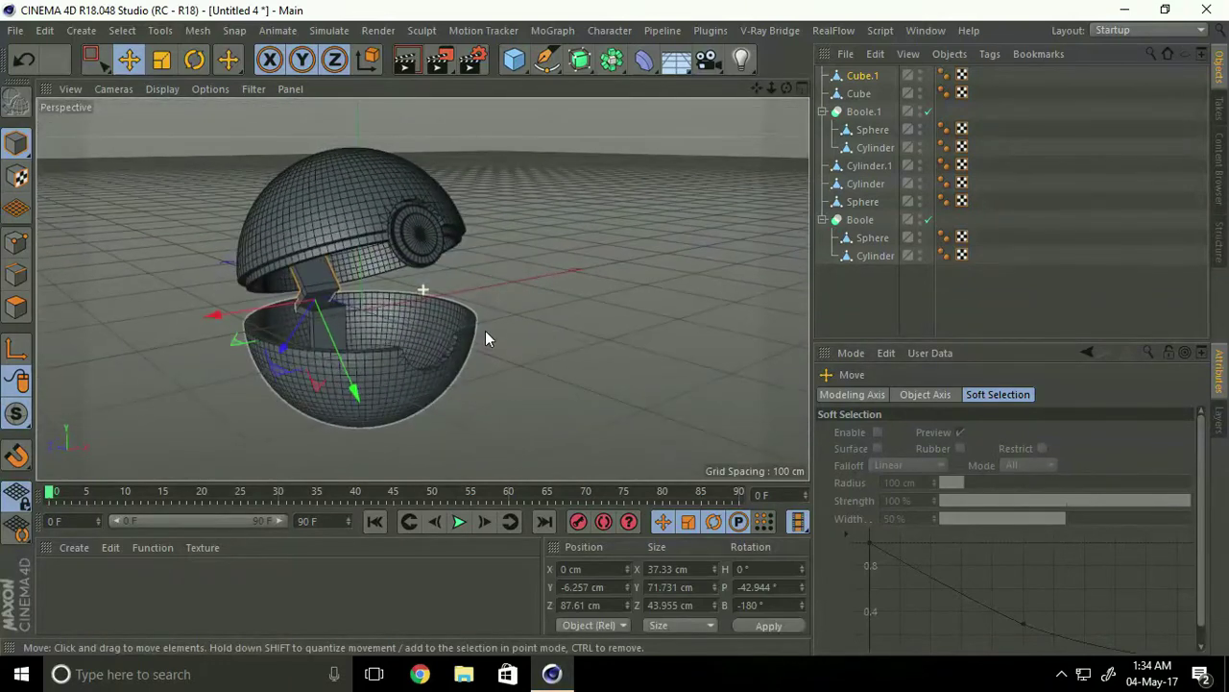
# Step: Load the MercyMat material file through the Material Manager's Load Materials command
pyautogui.click(81, 551)
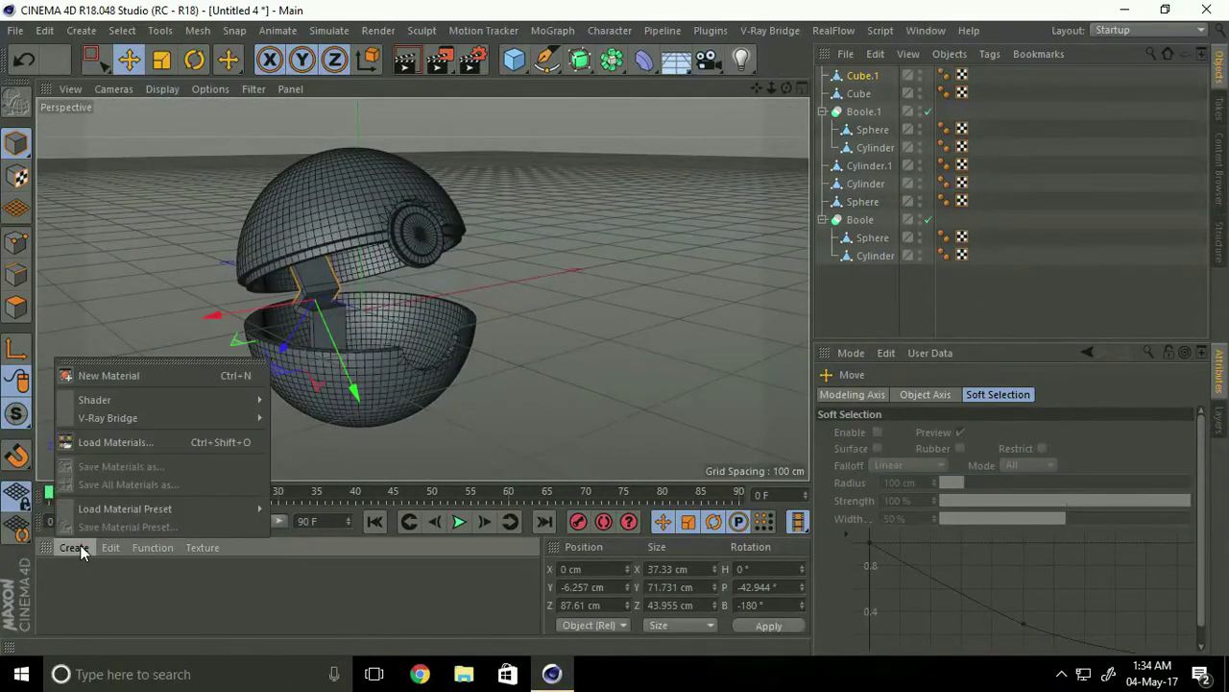
pyautogui.click(129, 442)
pyautogui.click(312, 180)
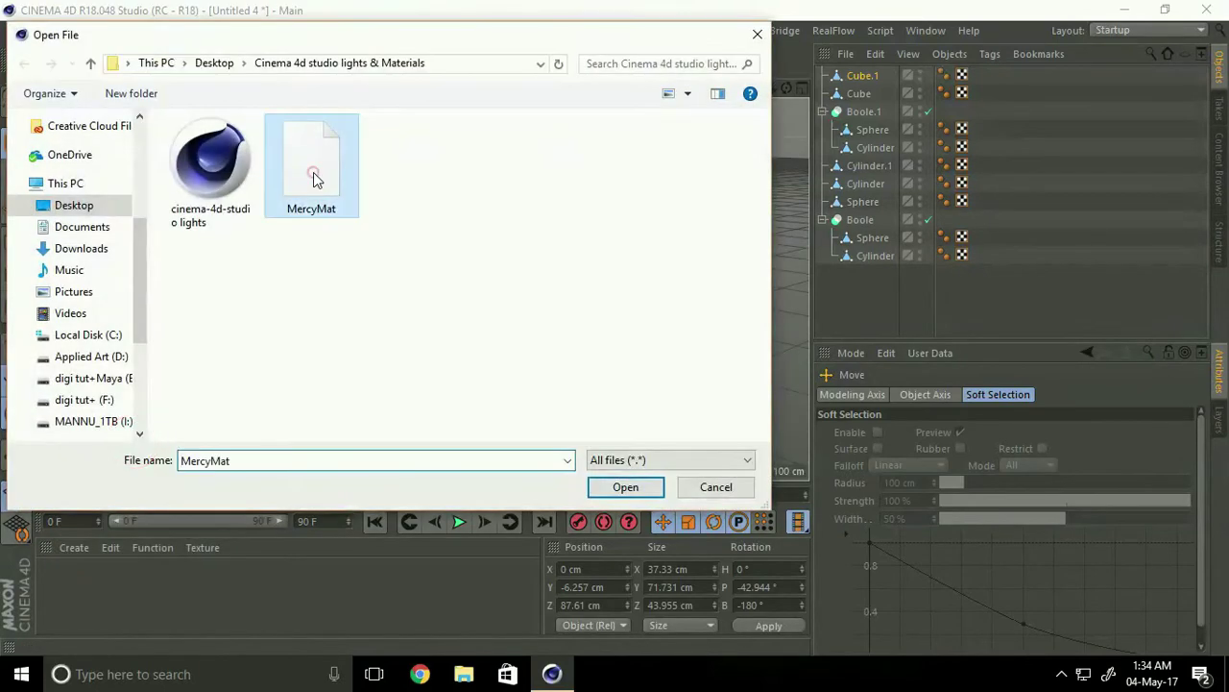
pyautogui.click(622, 488)
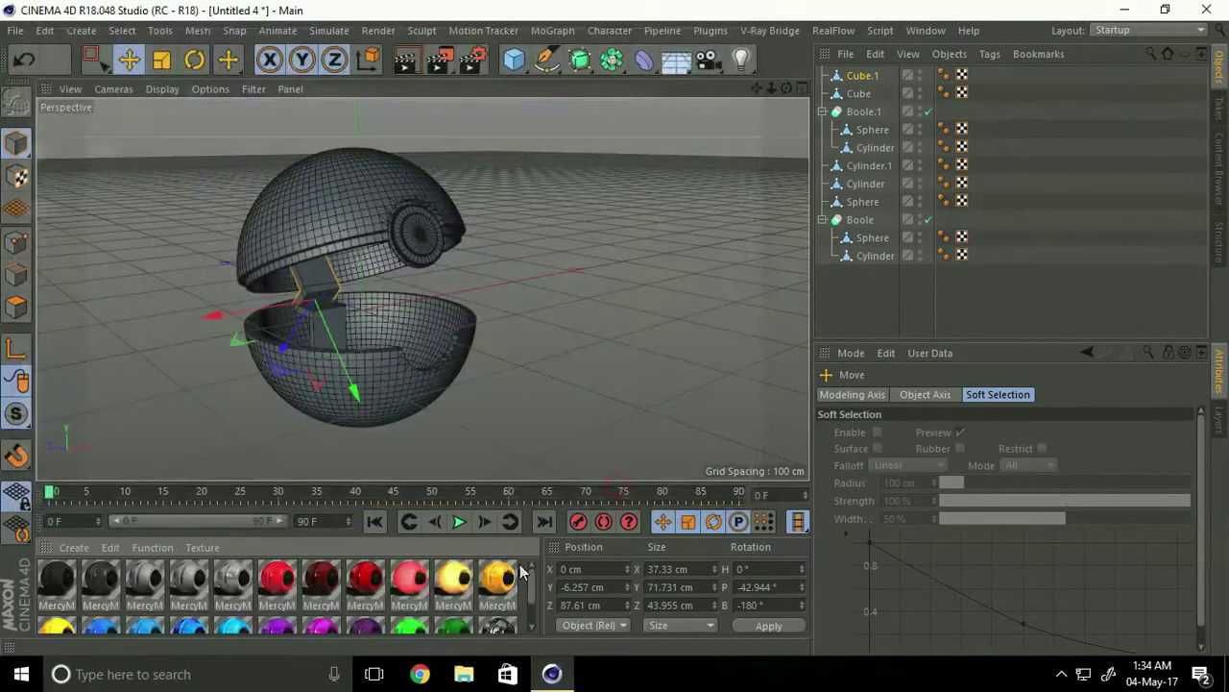
# Step: Apply the red material to the lid and the dark grey material to the middle band
pyautogui.click(363, 583)
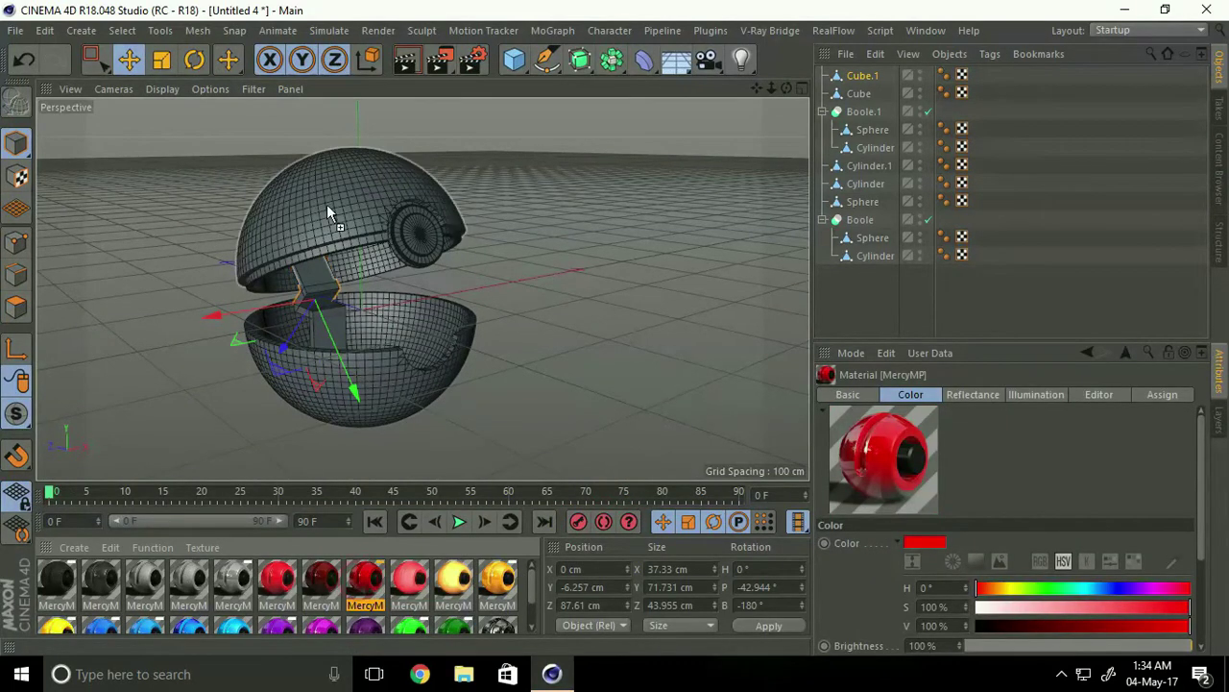
pyautogui.moveTo(365, 583)
pyautogui.mouseDown()
pyautogui.moveTo(324, 194)
pyautogui.moveTo(351, 233)
pyautogui.moveTo(379, 236)
pyautogui.mouseUp()
pyautogui.click(101, 583)
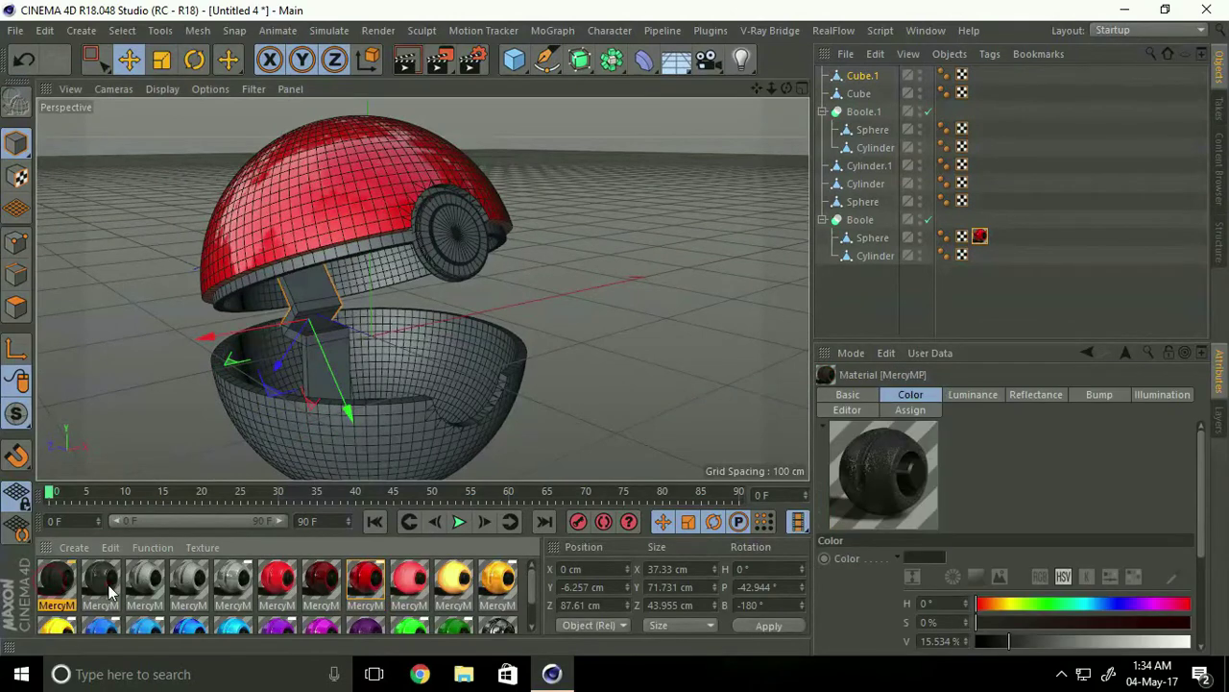
pyautogui.moveTo(103, 580); pyautogui.dragTo(358, 259)
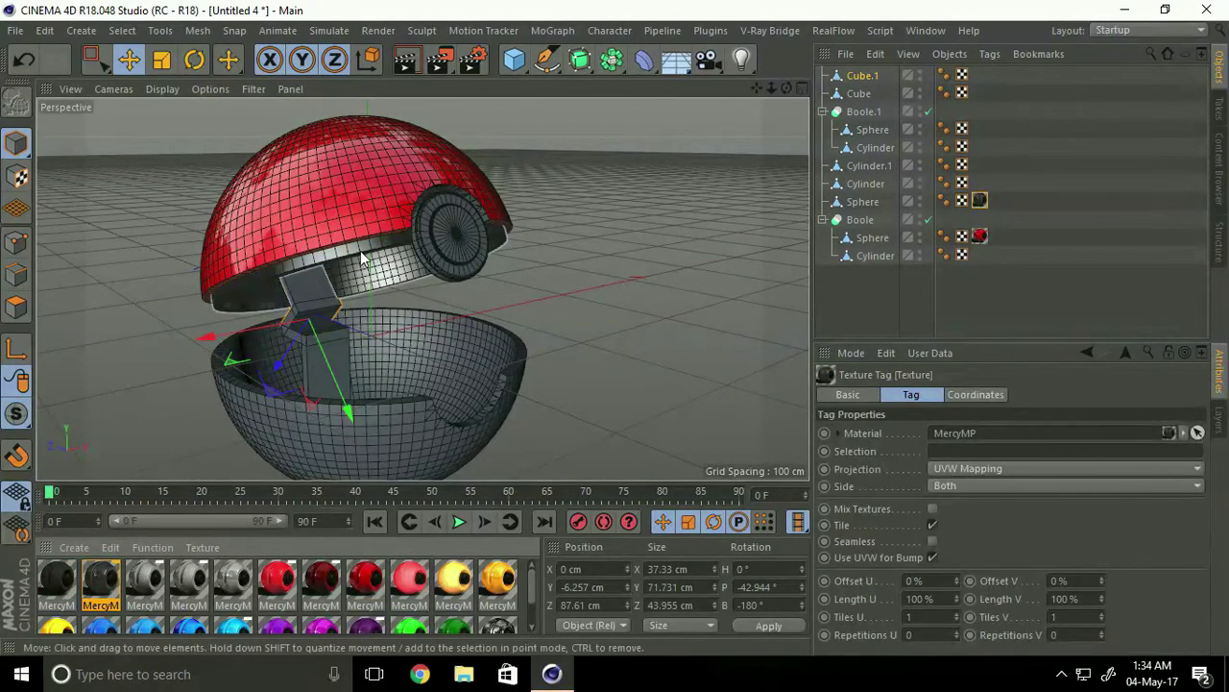
# Step: Turn off the white material's diffusion and raise its brightness to 100%
pyautogui.click(230, 586)
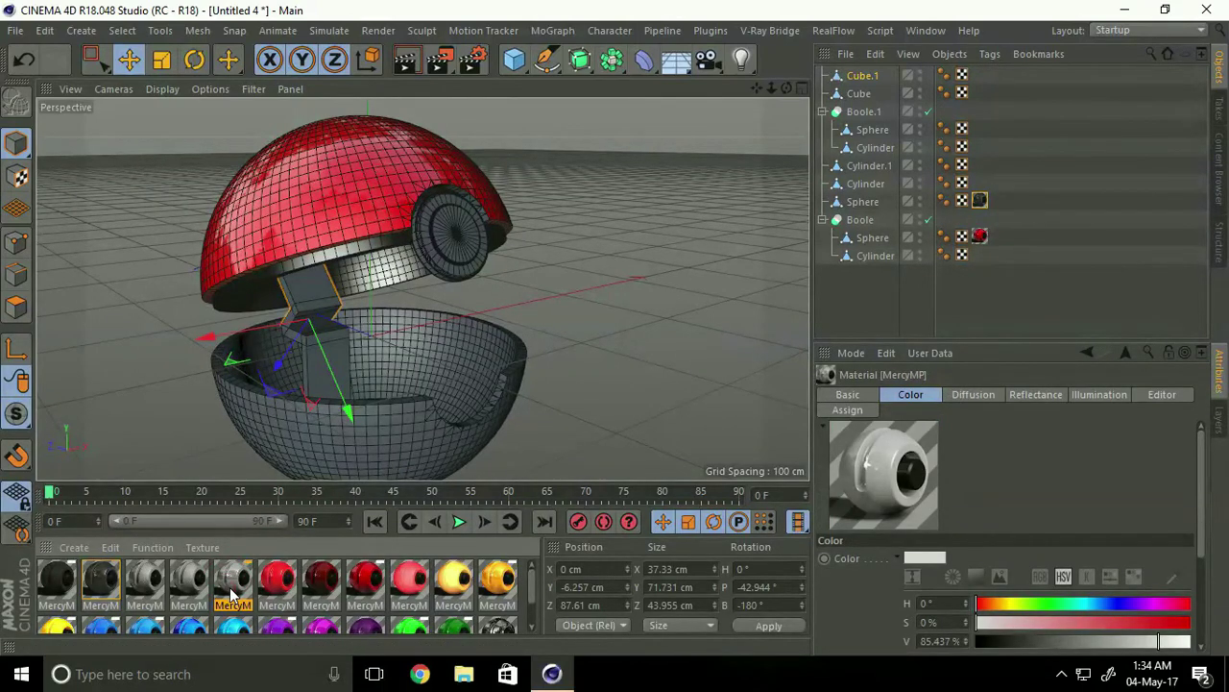
pyautogui.doubleClick(231, 586)
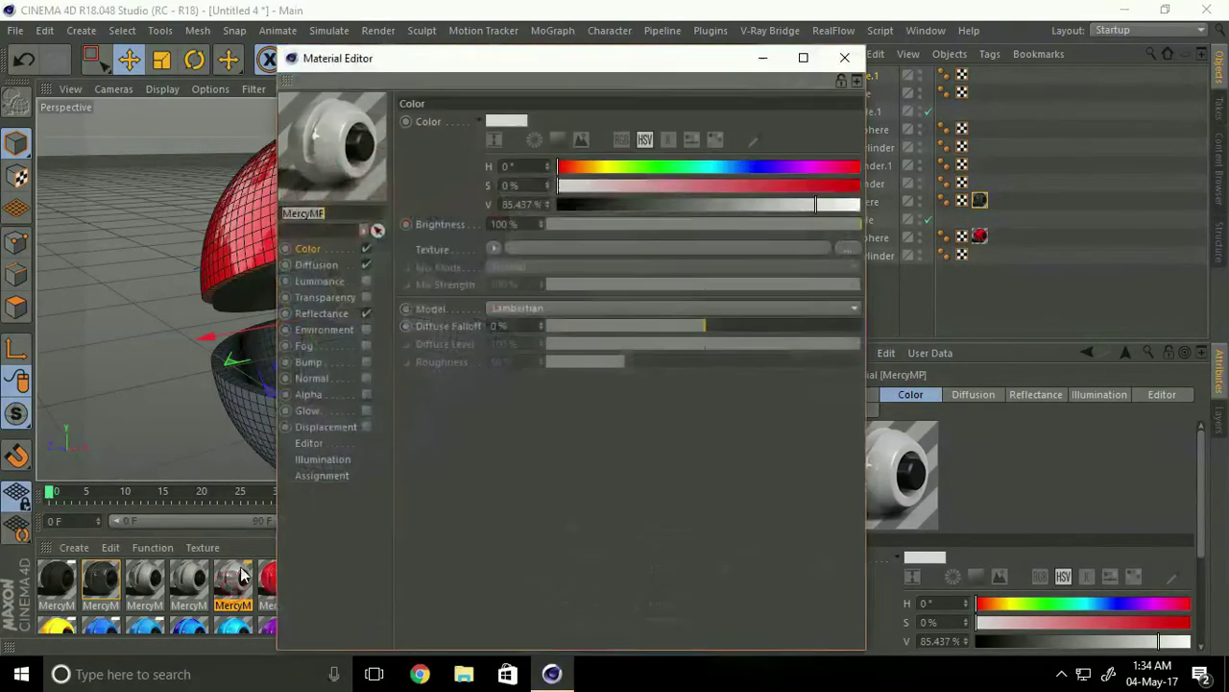
pyautogui.click(365, 266)
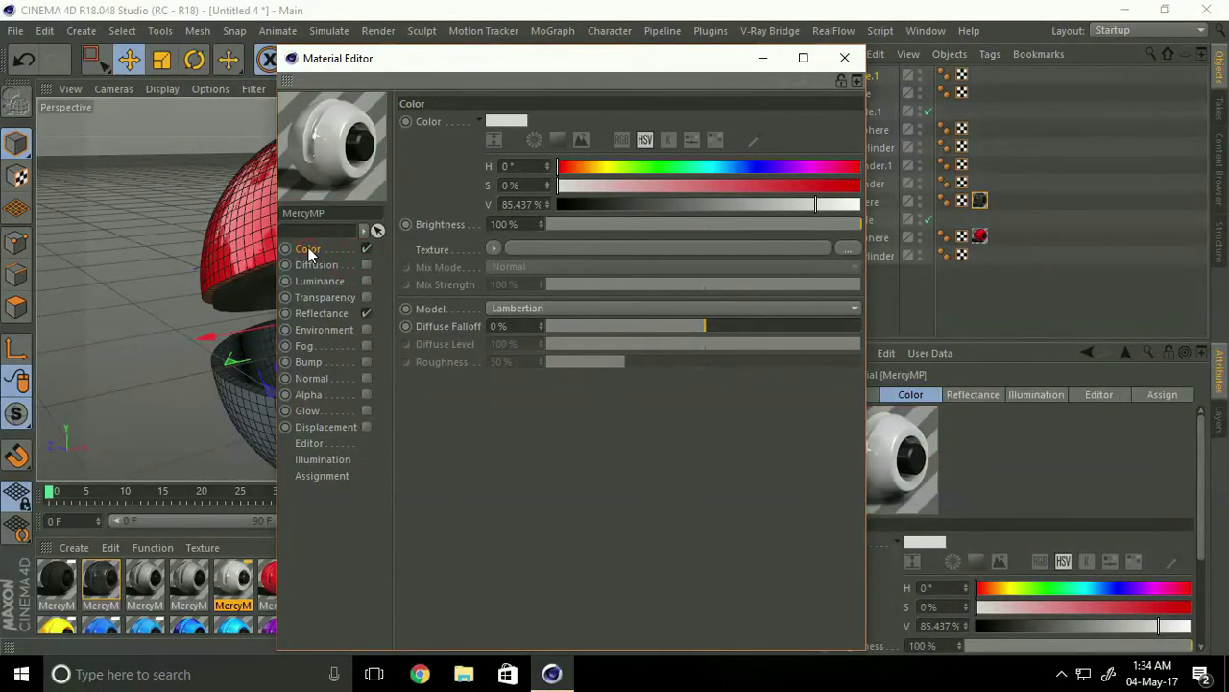
pyautogui.moveTo(818, 204); pyautogui.dragTo(905, 202)
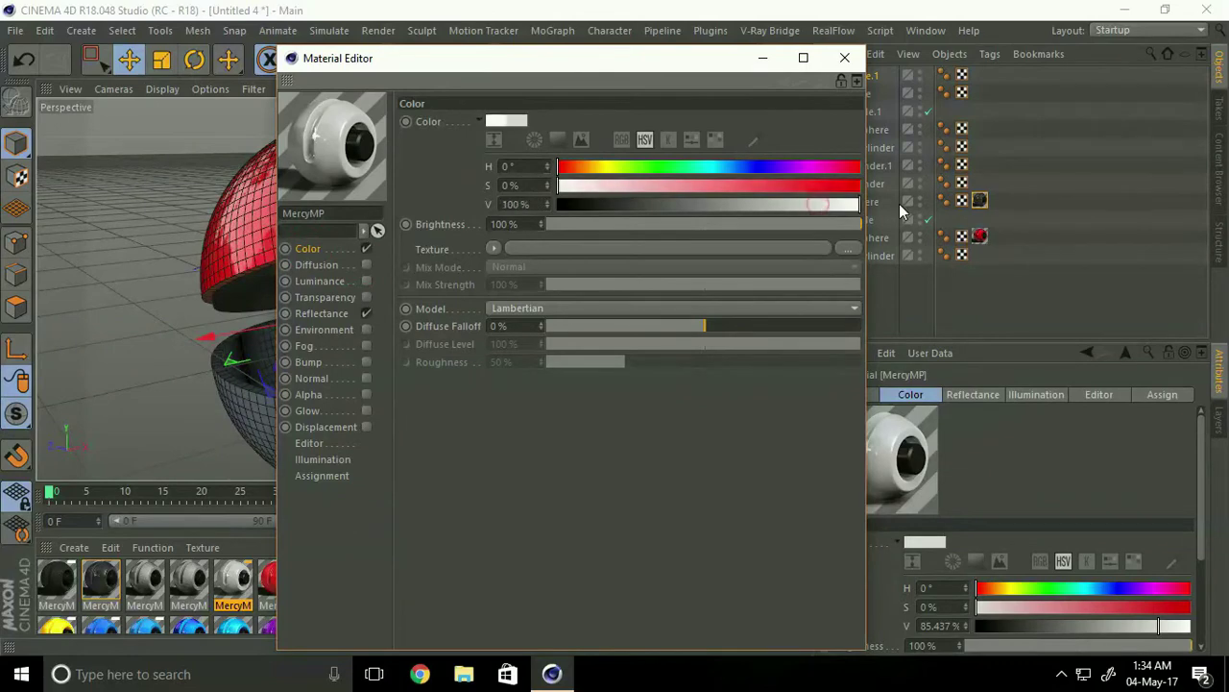
# Step: Apply the white material to the bottom hemisphere, inner block, hinge piece and button face
pyautogui.click(845, 60)
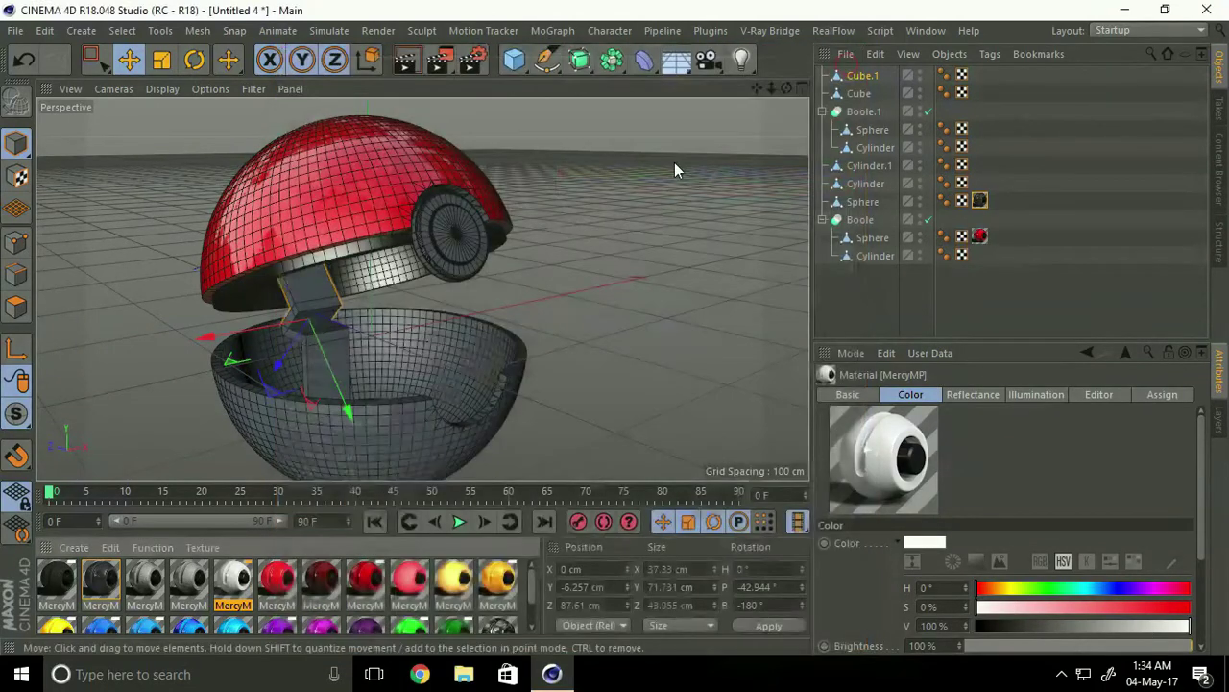
pyautogui.moveTo(238, 580); pyautogui.dragTo(302, 423)
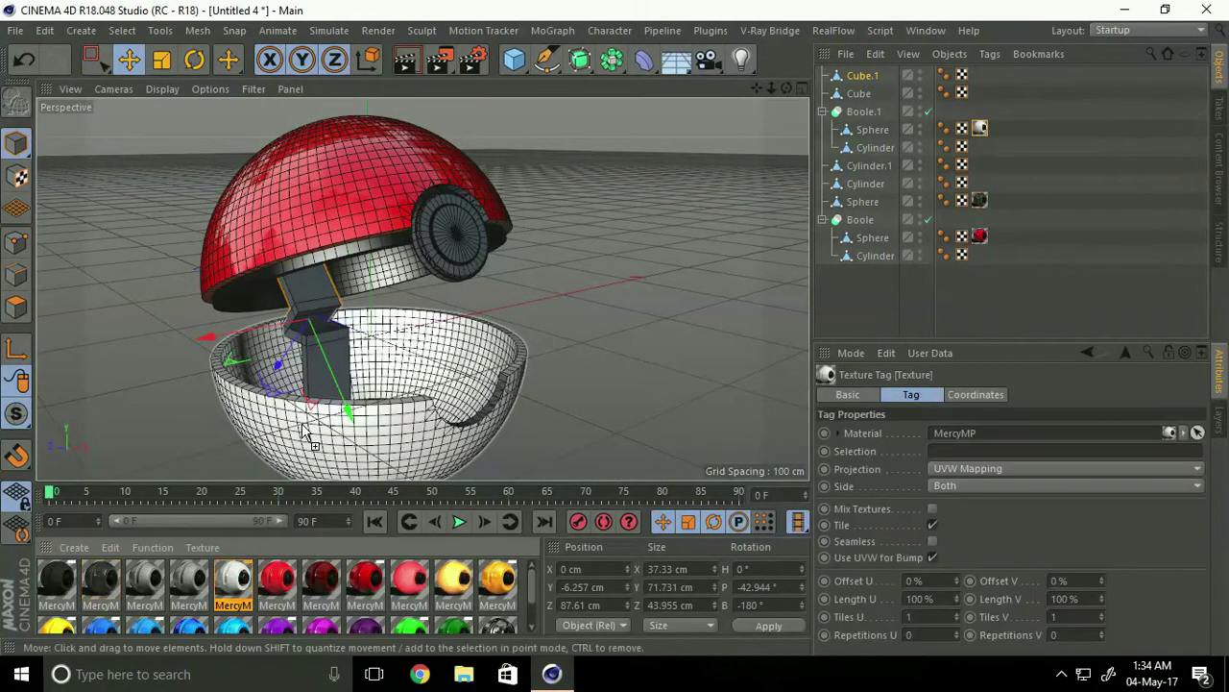
pyautogui.moveTo(232, 588); pyautogui.dragTo(321, 369)
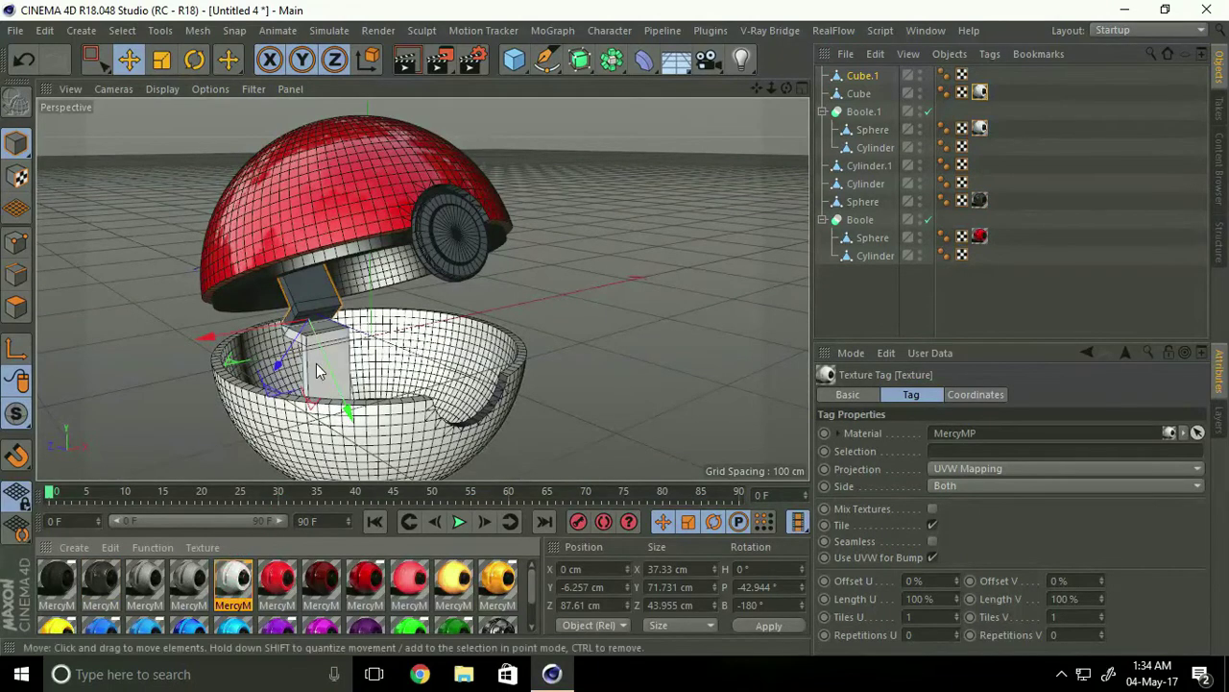
pyautogui.moveTo(285, 420); pyautogui.dragTo(312, 290)
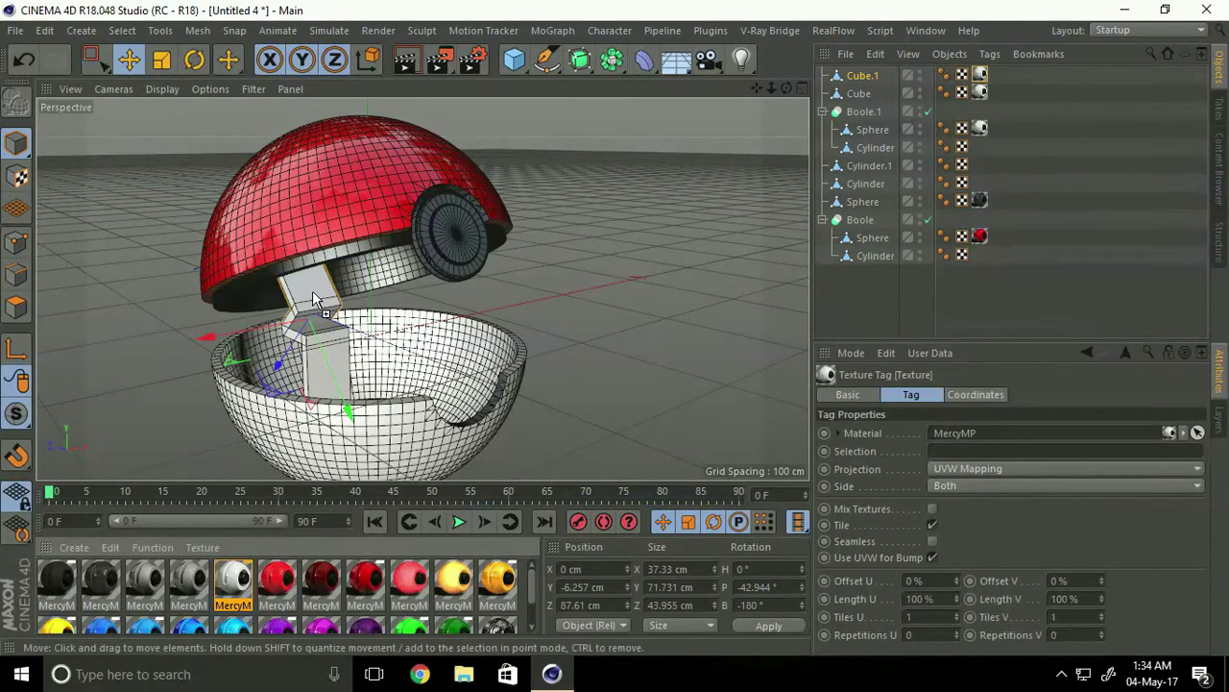
pyautogui.scroll(3, 503, 239)
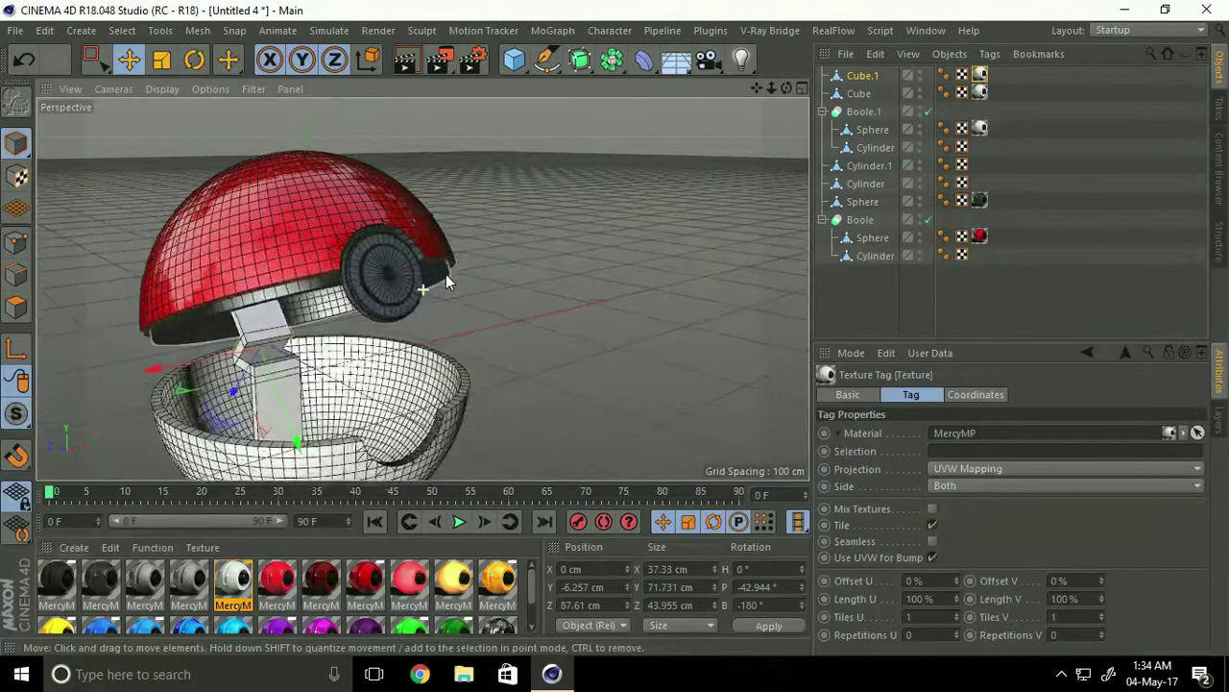
pyautogui.scroll(3, 446, 273)
pyautogui.scroll(3, 433, 262)
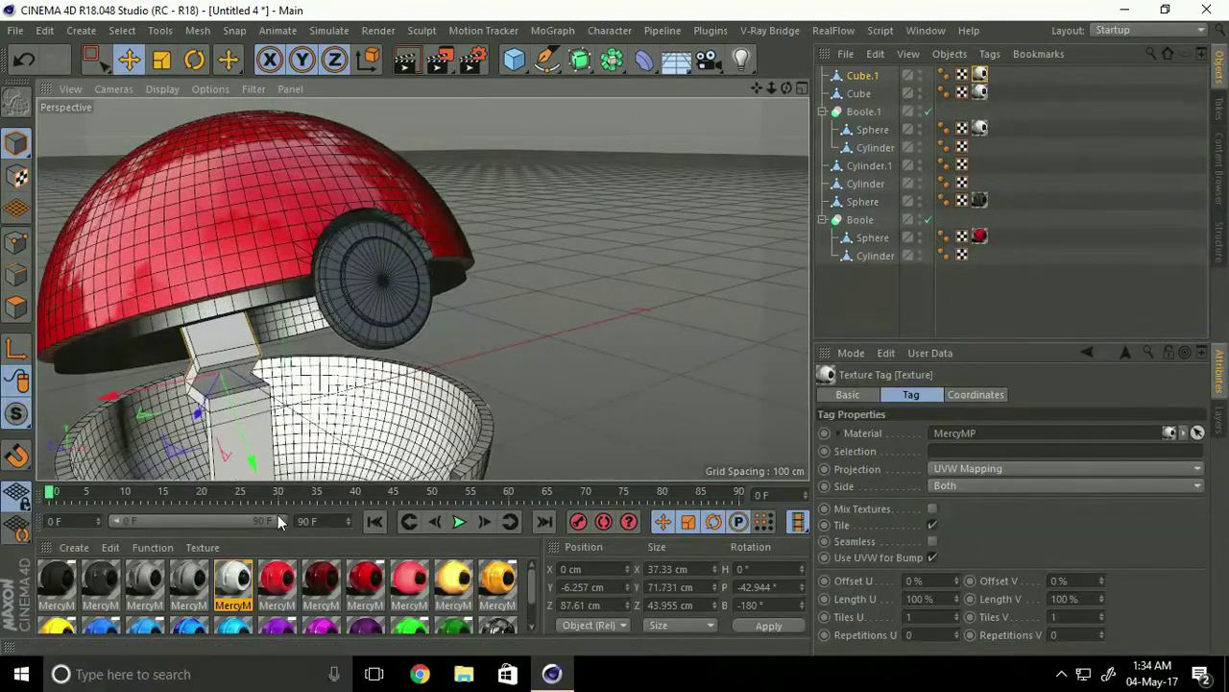
pyautogui.moveTo(248, 577); pyautogui.dragTo(368, 299)
# Step: Marquee-select every object in the Object Manager
pyautogui.scroll(-2, 368, 298)
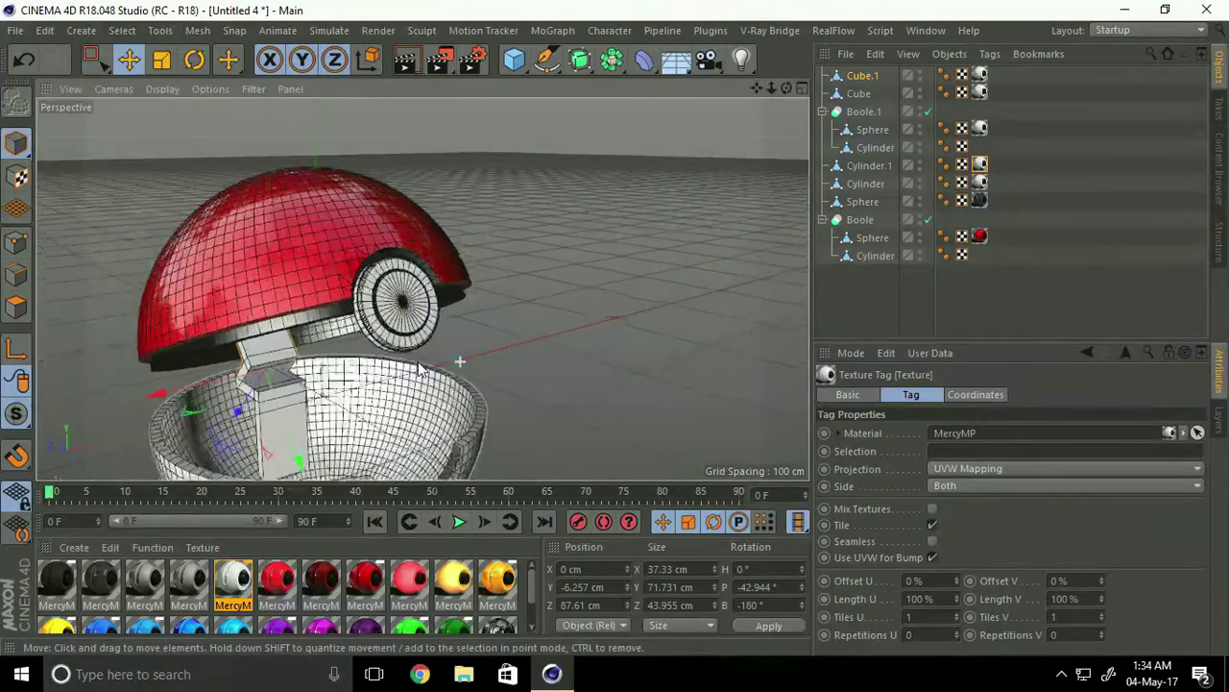
pyautogui.scroll(-2, 363, 301)
pyautogui.scroll(-2, 360, 304)
pyautogui.scroll(-2, 360, 304)
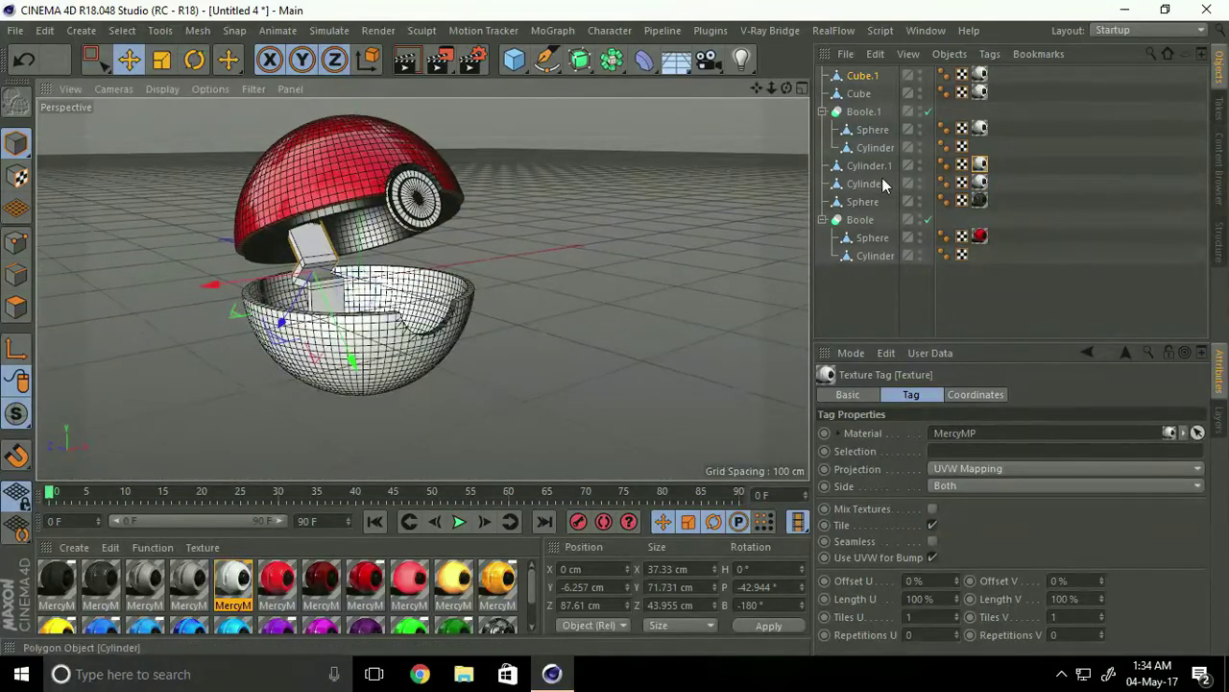
pyautogui.moveTo(860, 291); pyautogui.dragTo(881, 69)
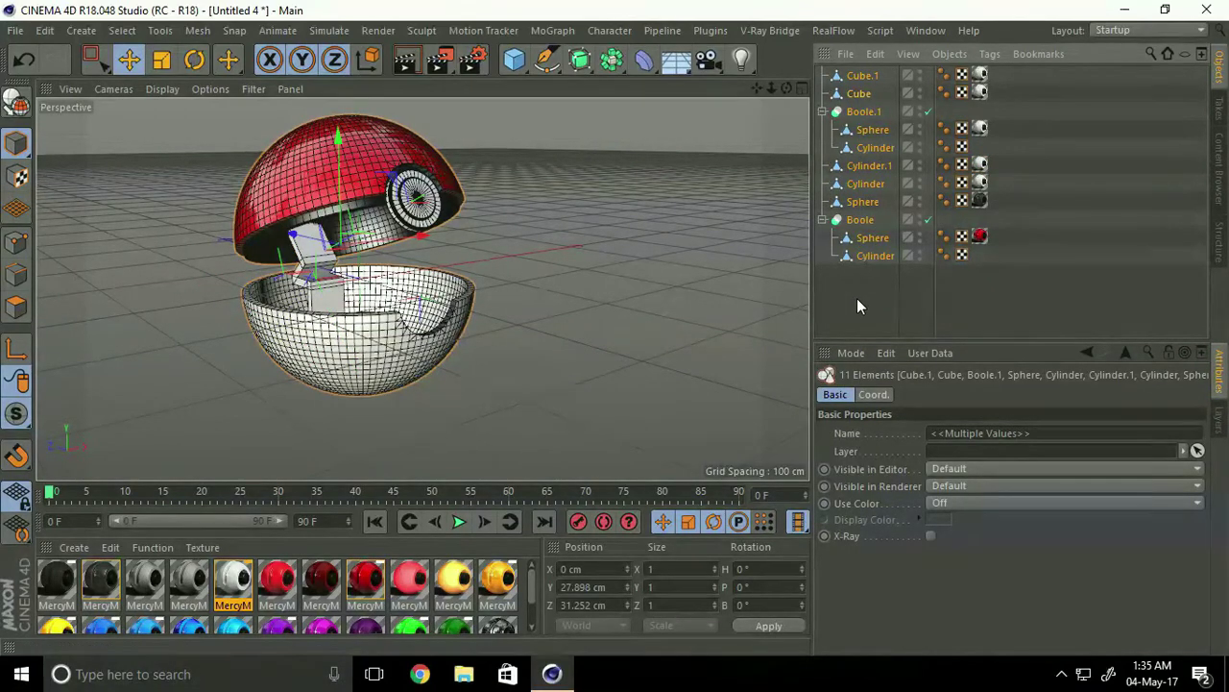
# Step: Group the whole Poké Ball under a null and duplicate the group
pyautogui.hotkey('alt', 'g')
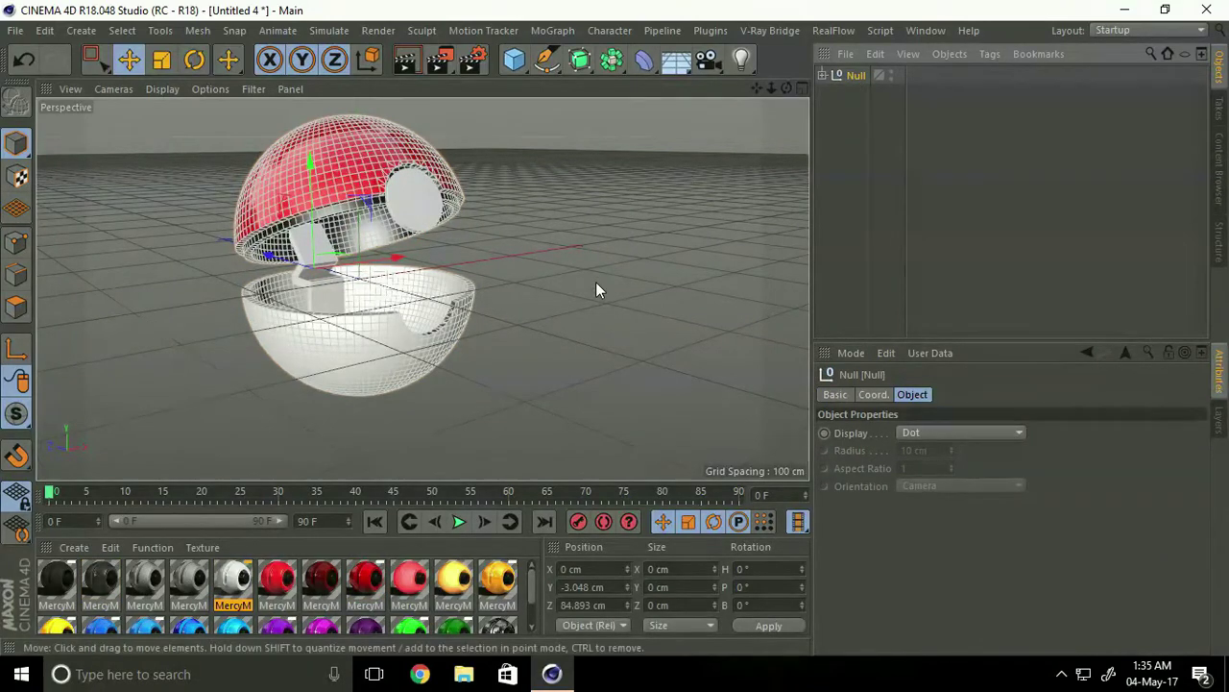
pyautogui.keyDown('alt'); pyautogui.moveTo(596, 281); pyautogui.dragTo(505, 320); pyautogui.keyUp('alt')
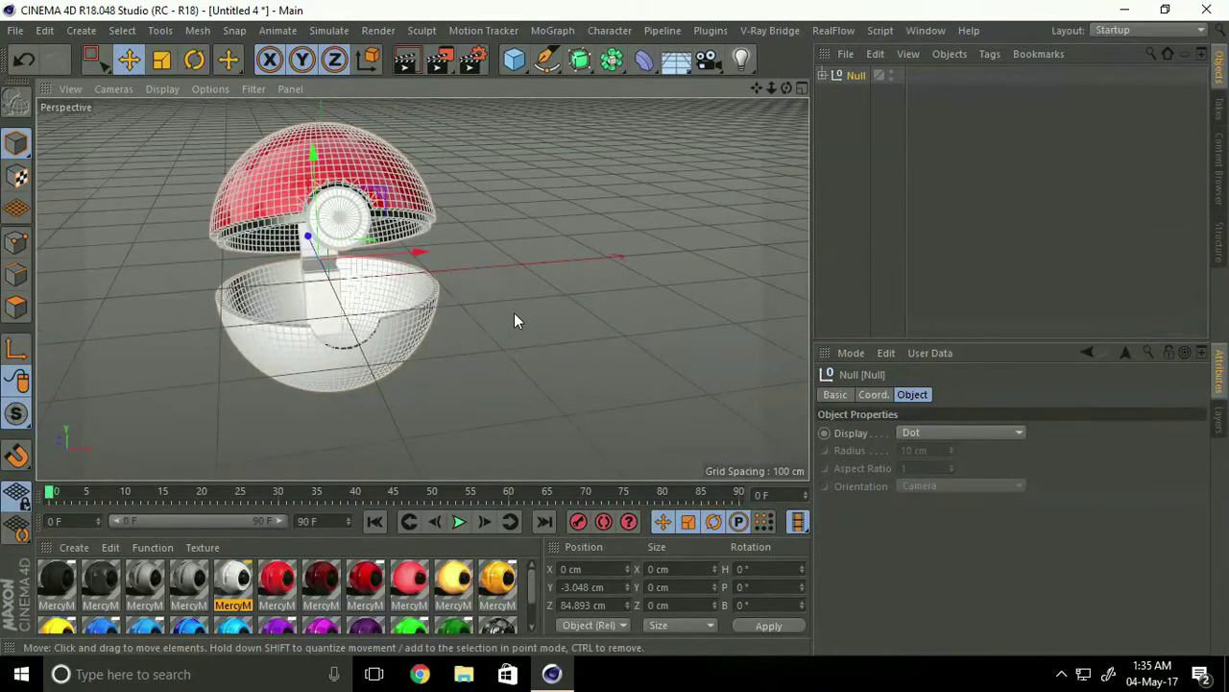
pyautogui.hotkey('ctrl', 'c')
pyautogui.hotkey('ctrl', 'v')
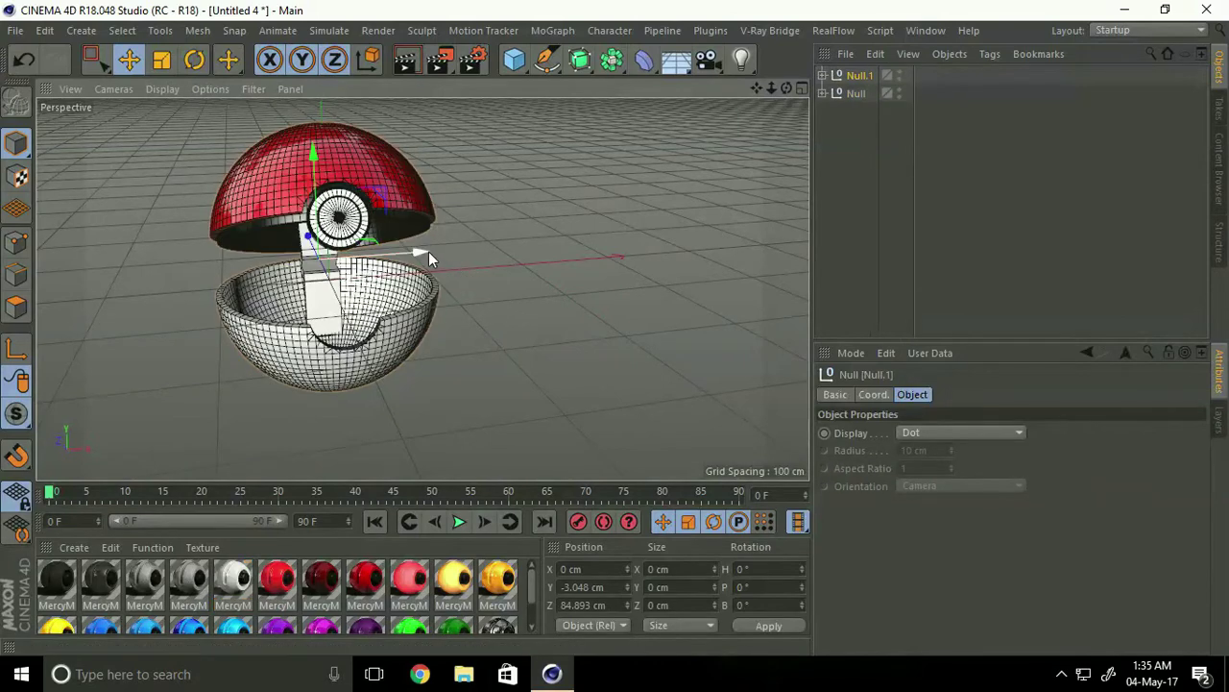
# Step: Place the copy to the right of the original, tilted at a slight angle
pyautogui.moveTo(428, 251); pyautogui.dragTo(629, 223)
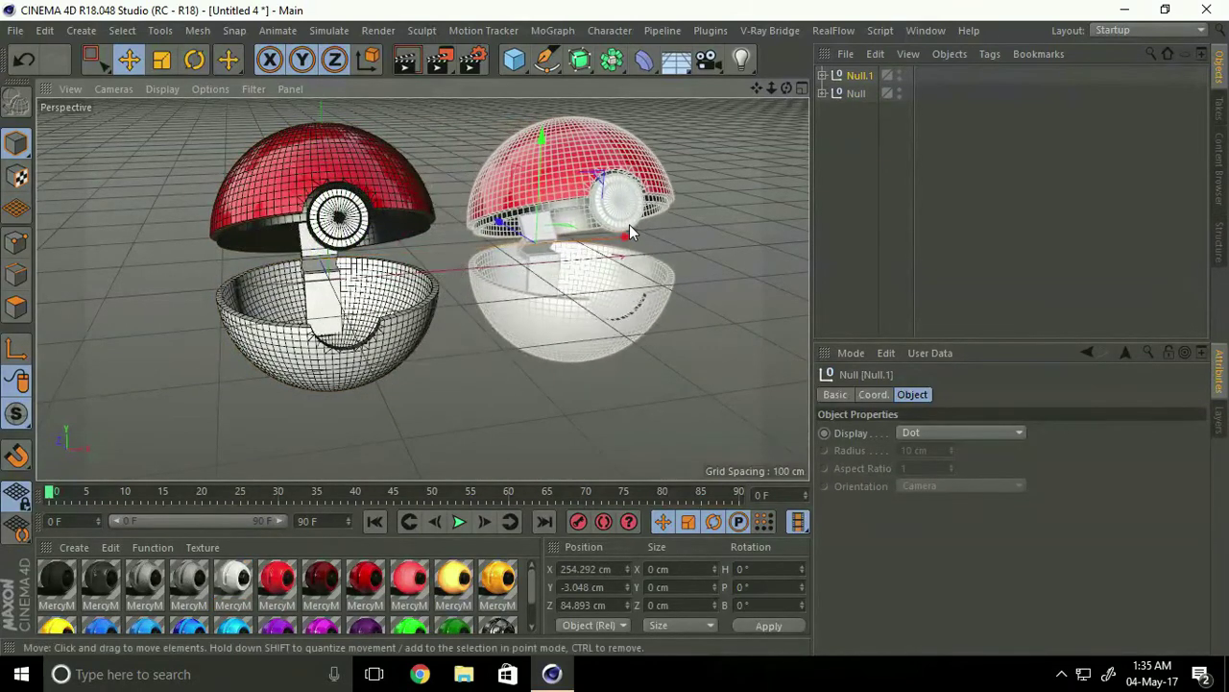
pyautogui.click(194, 60)
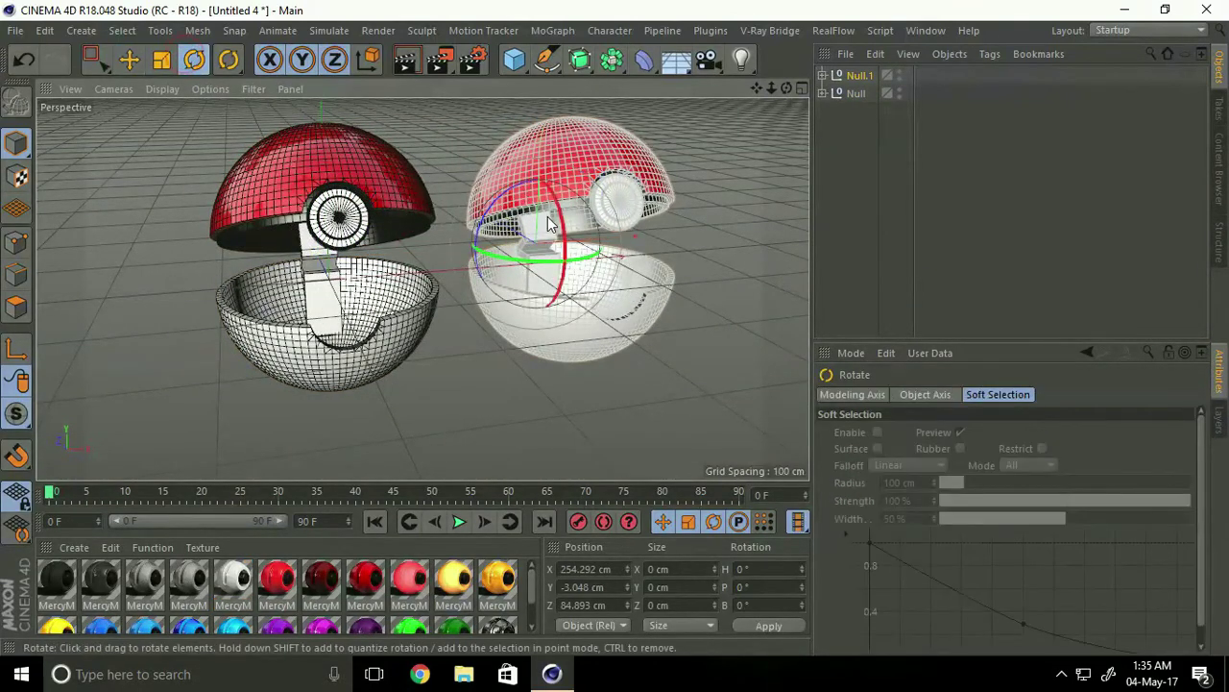
pyautogui.moveTo(542, 264); pyautogui.dragTo(588, 221)
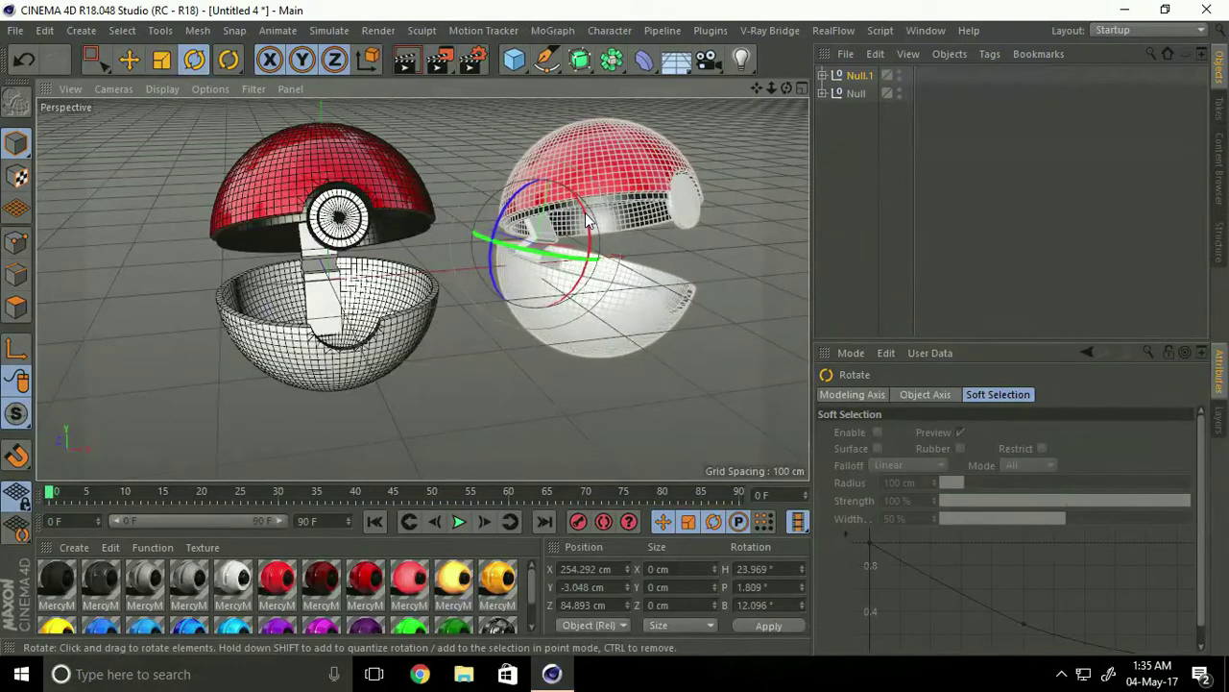
pyautogui.click(128, 60)
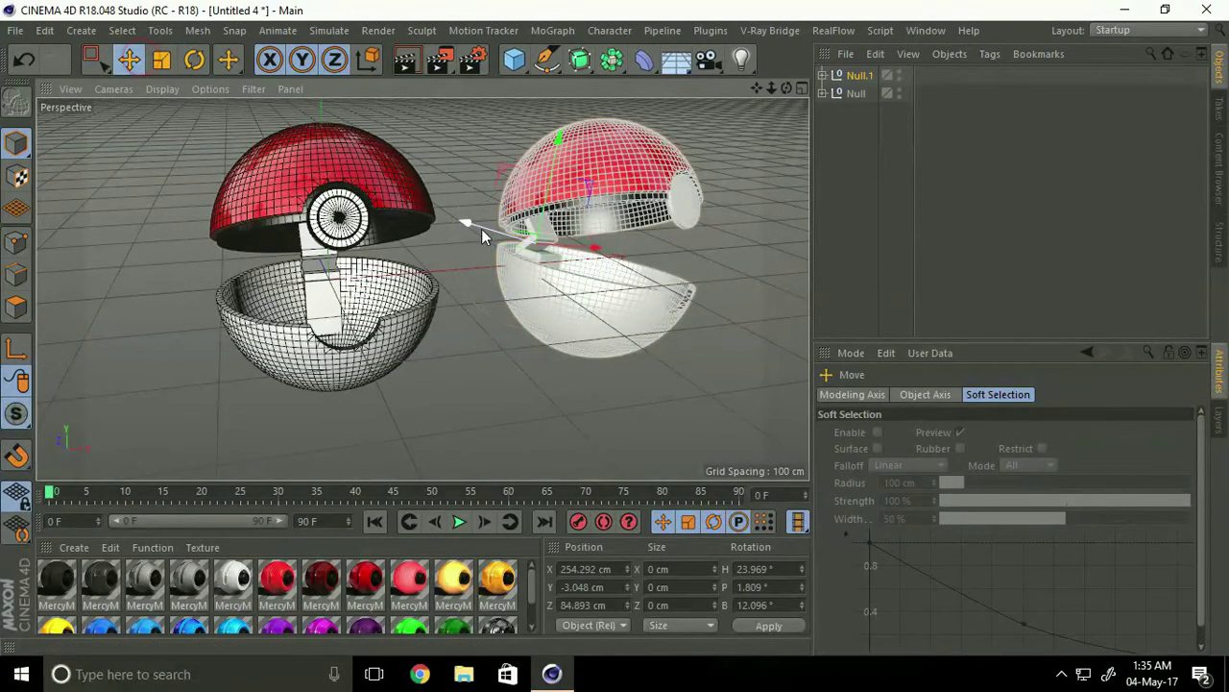
pyautogui.moveTo(481, 229); pyautogui.dragTo(437, 204)
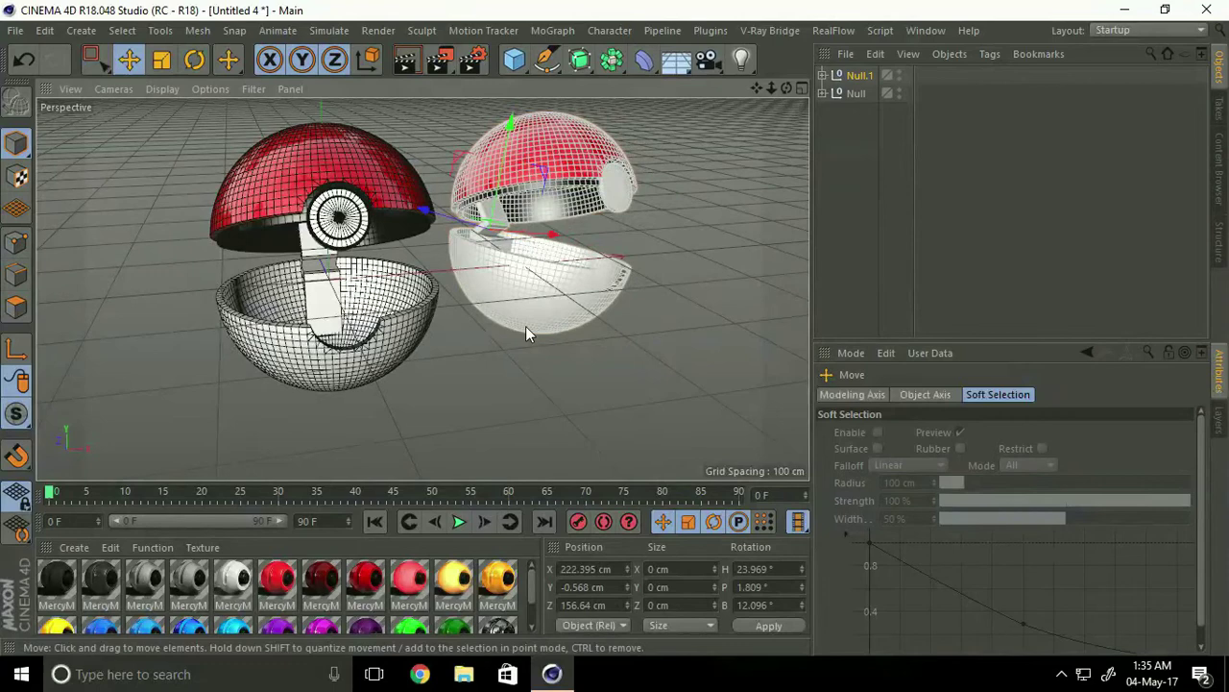
# Step: Apply the purple MercyMP material to the copied ball's top half
pyautogui.click(548, 142)
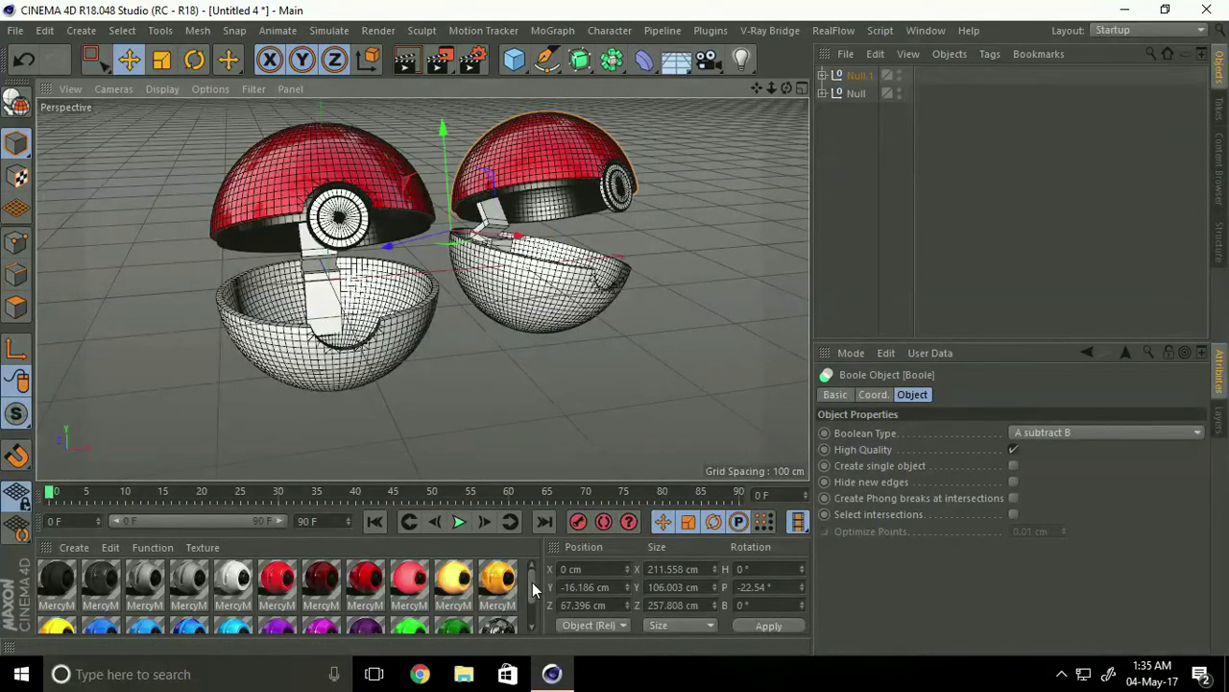
pyautogui.moveTo(532, 582); pyautogui.dragTo(532, 595)
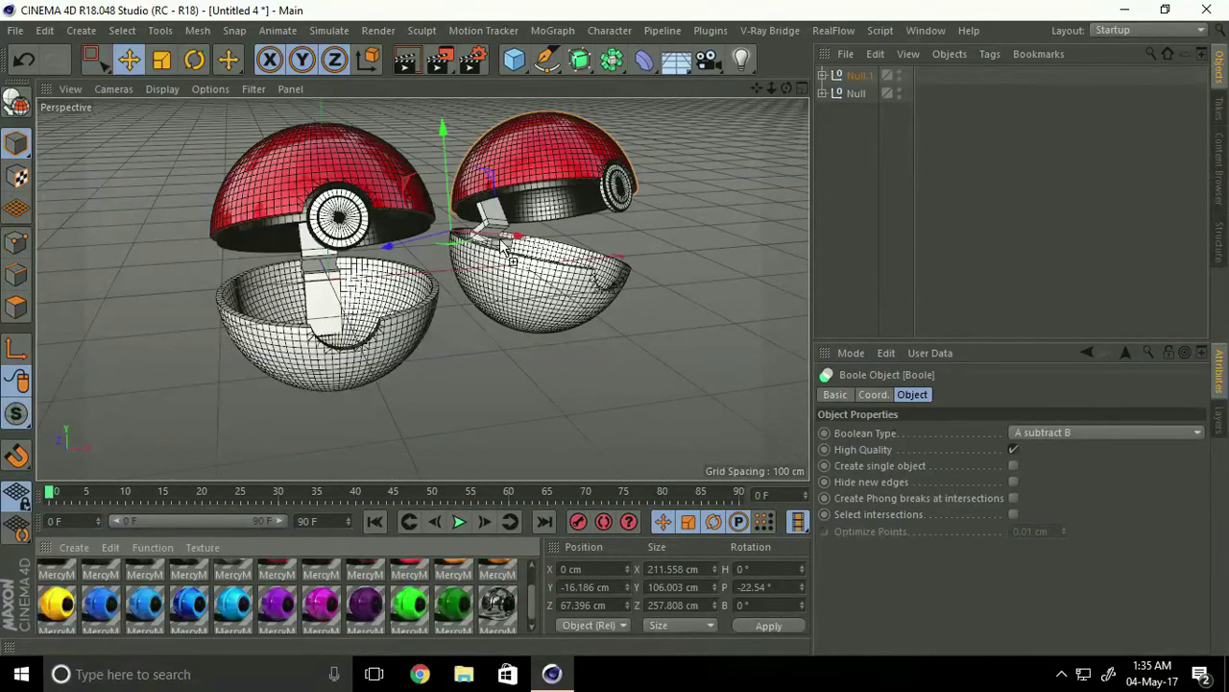
pyautogui.moveTo(506, 248); pyautogui.dragTo(516, 168)
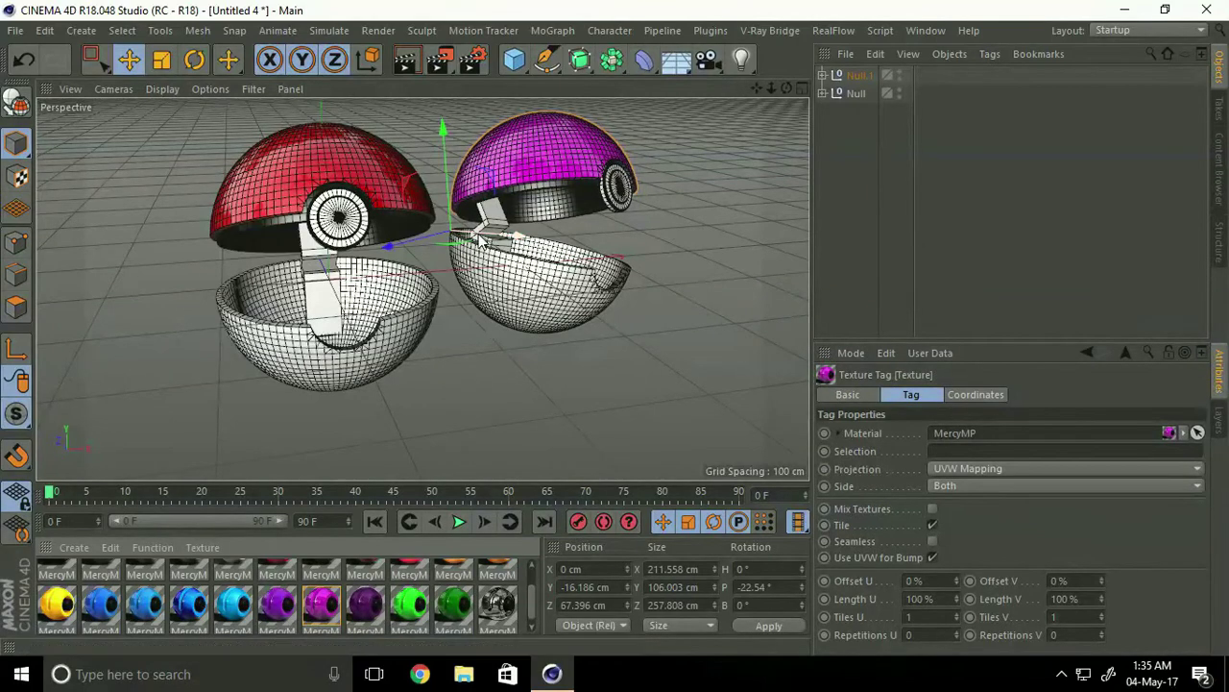
# Step: Move the duplicate group Null.1 closer to the red ball
pyautogui.hotkey('ctrl', 'z')
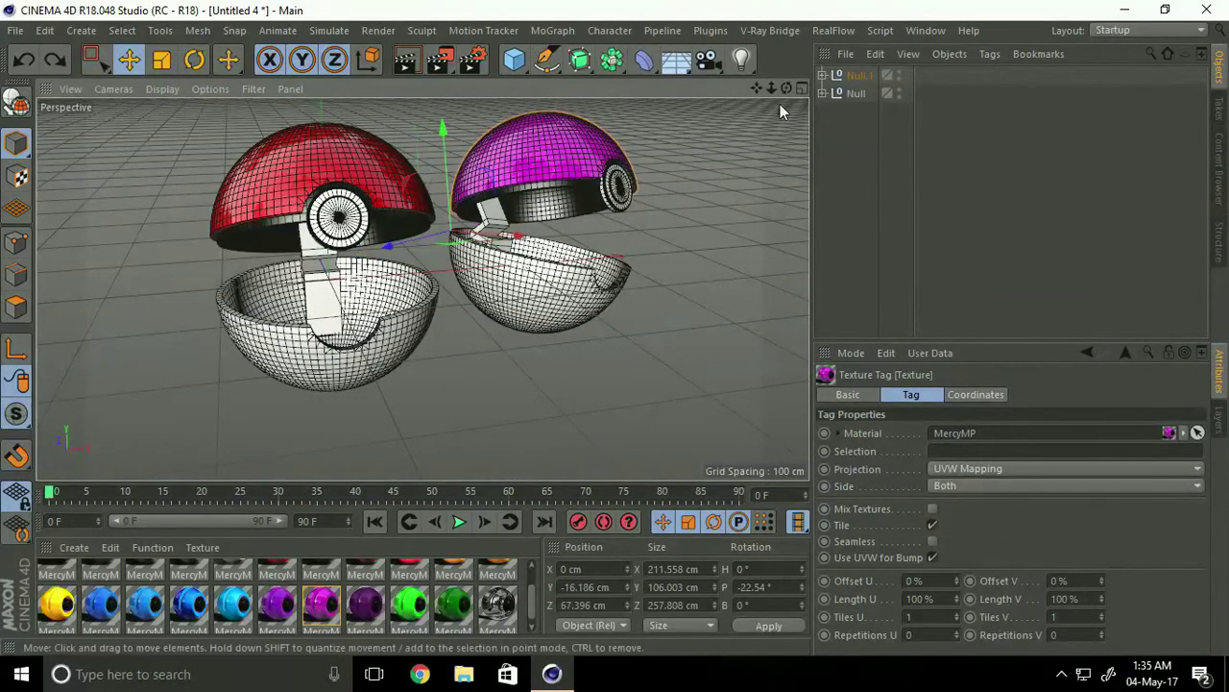
pyautogui.click(860, 75)
pyautogui.moveTo(451, 242)
pyautogui.mouseDown()
pyautogui.moveTo(437, 213)
pyautogui.moveTo(547, 218)
pyautogui.moveTo(532, 353)
pyautogui.moveTo(475, 300)
pyautogui.moveTo(399, 307)
pyautogui.moveTo(407, 320)
pyautogui.mouseUp()
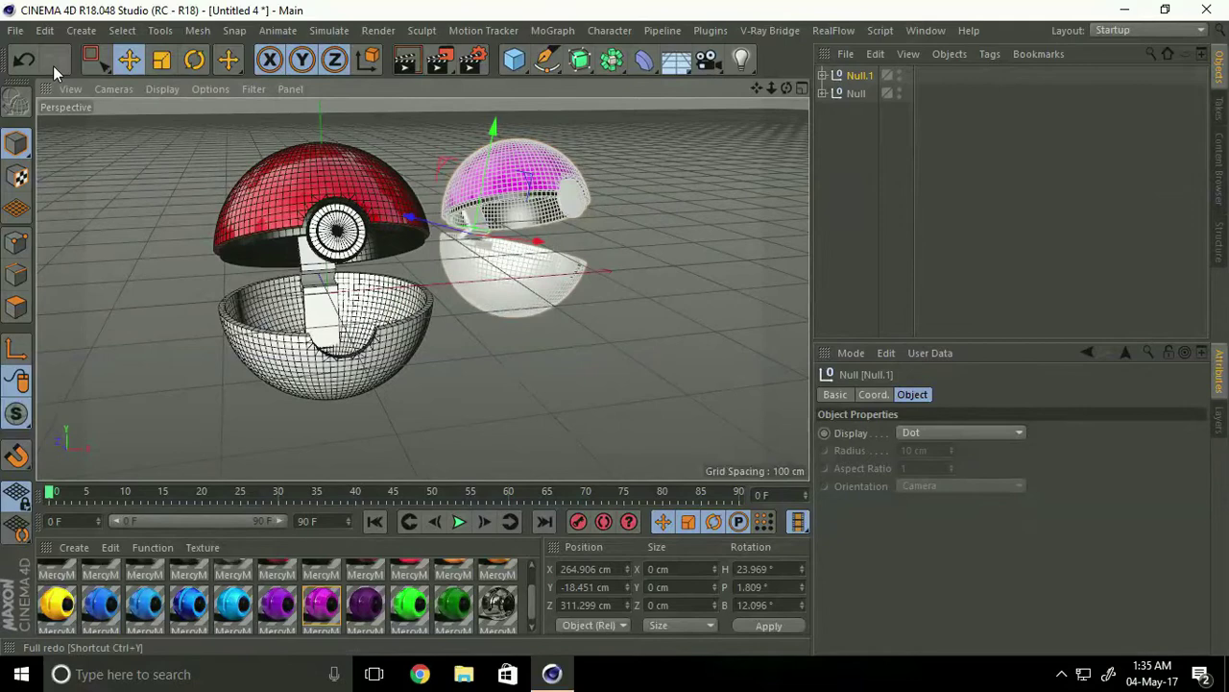
# Step: Merge the cinema-4d-studio lights scene file into the current scene
pyautogui.click(17, 31)
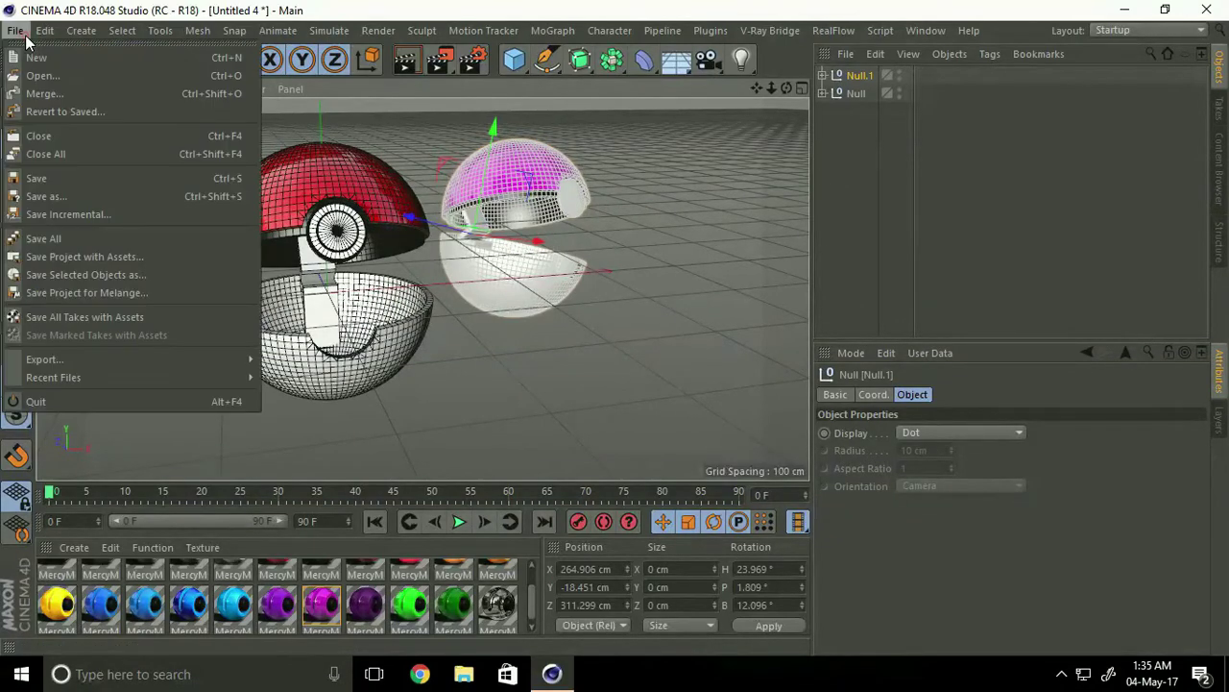
pyautogui.click(51, 96)
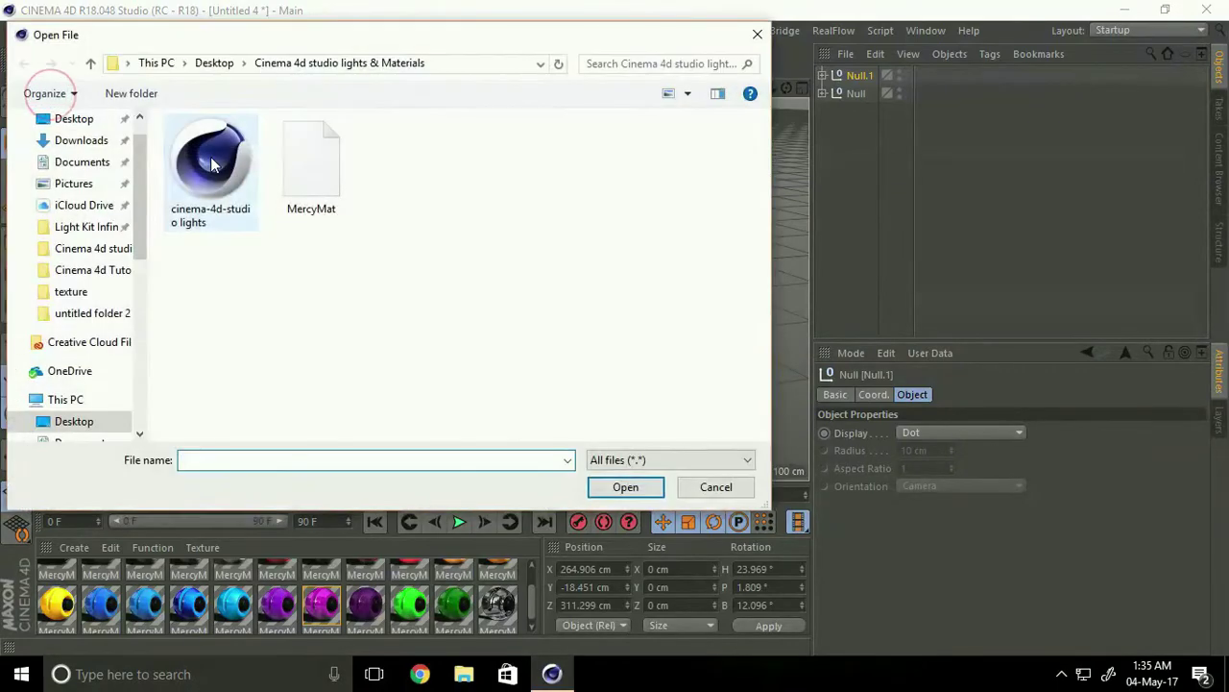
pyautogui.click(213, 171)
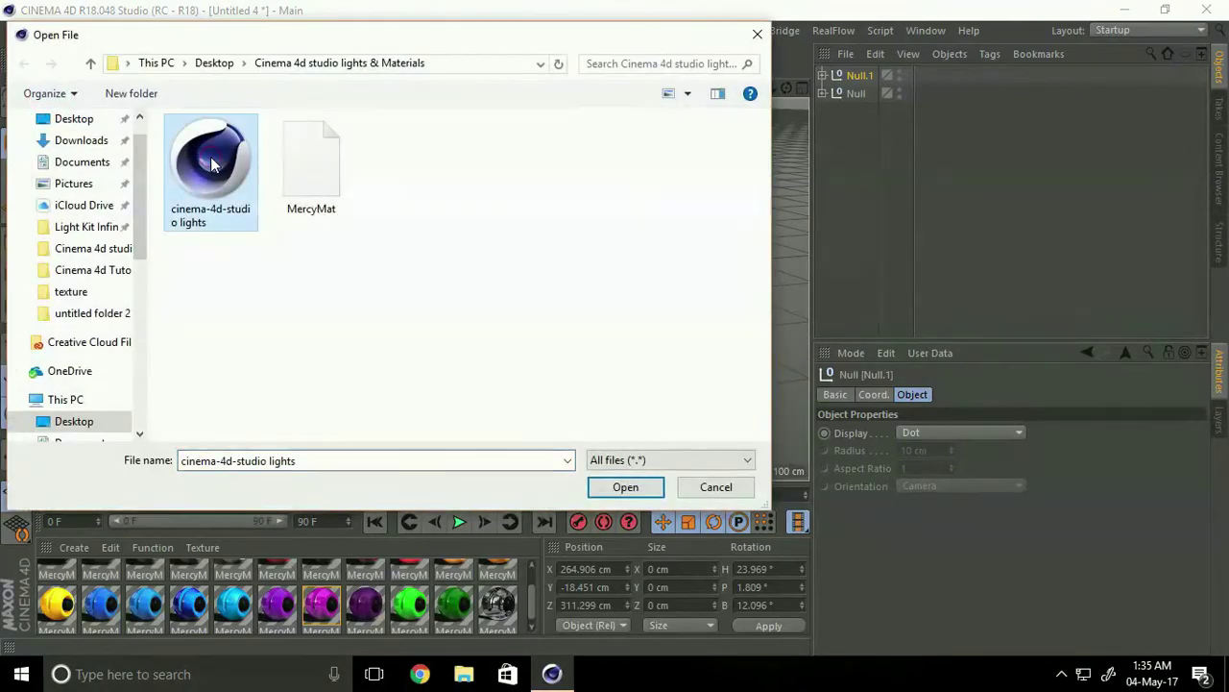
pyautogui.click(605, 485)
pyautogui.middleClick(575, 410)
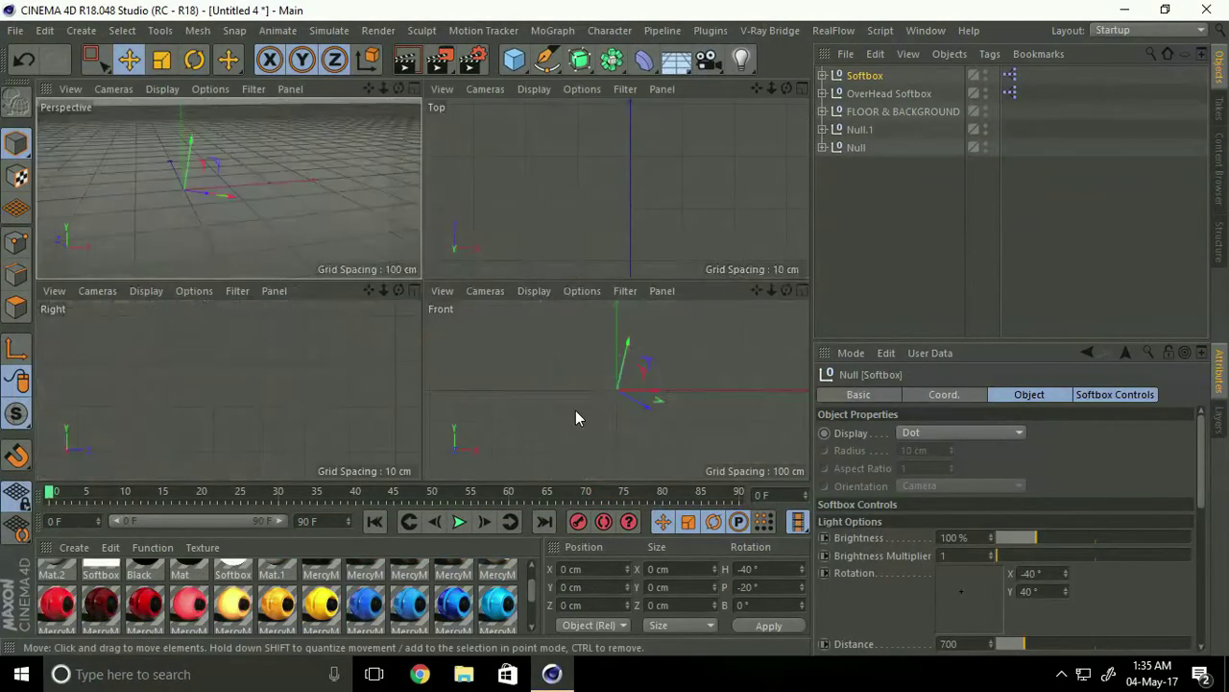
# Step: In Front view, lower FLOOR & BACKGROUND until it meets the red ball's base
pyautogui.middleClick(570, 394)
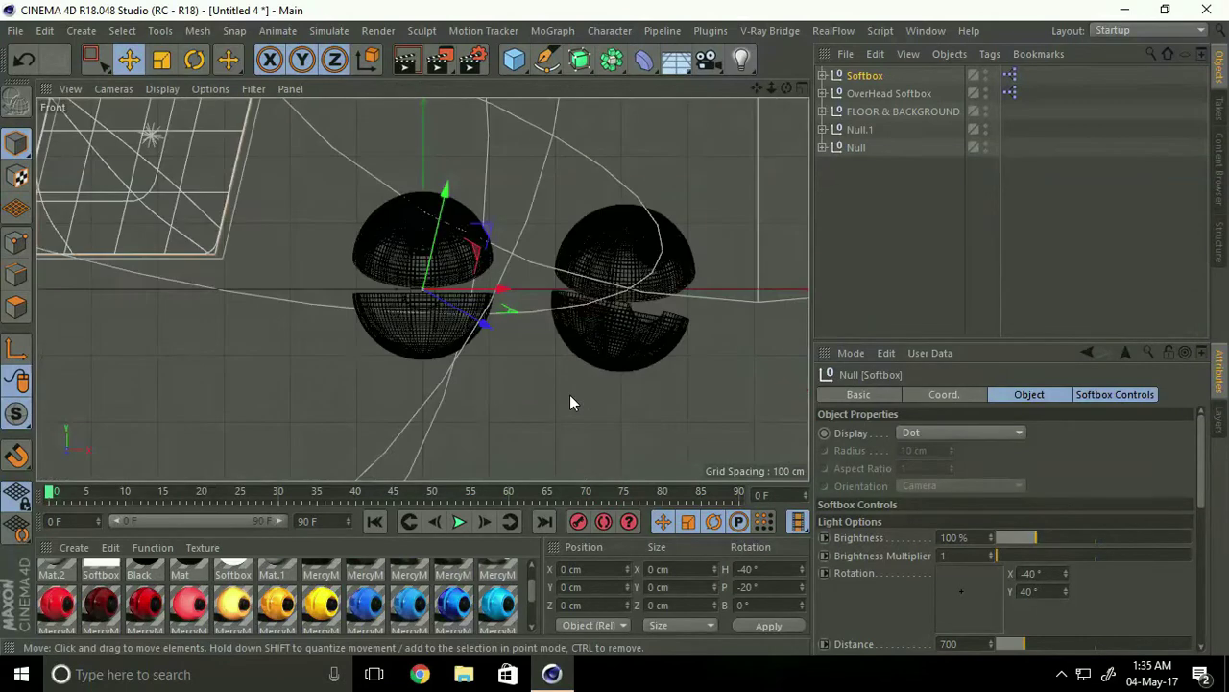
pyautogui.click(851, 113)
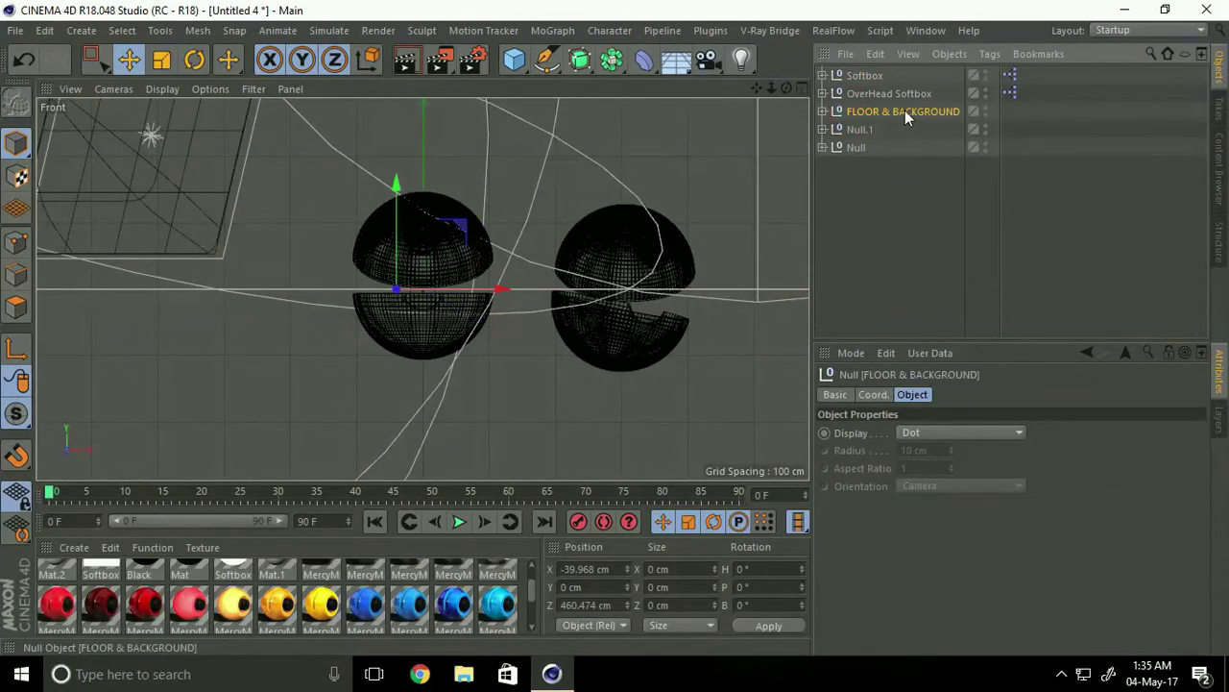
pyautogui.moveTo(398, 186); pyautogui.dragTo(404, 259)
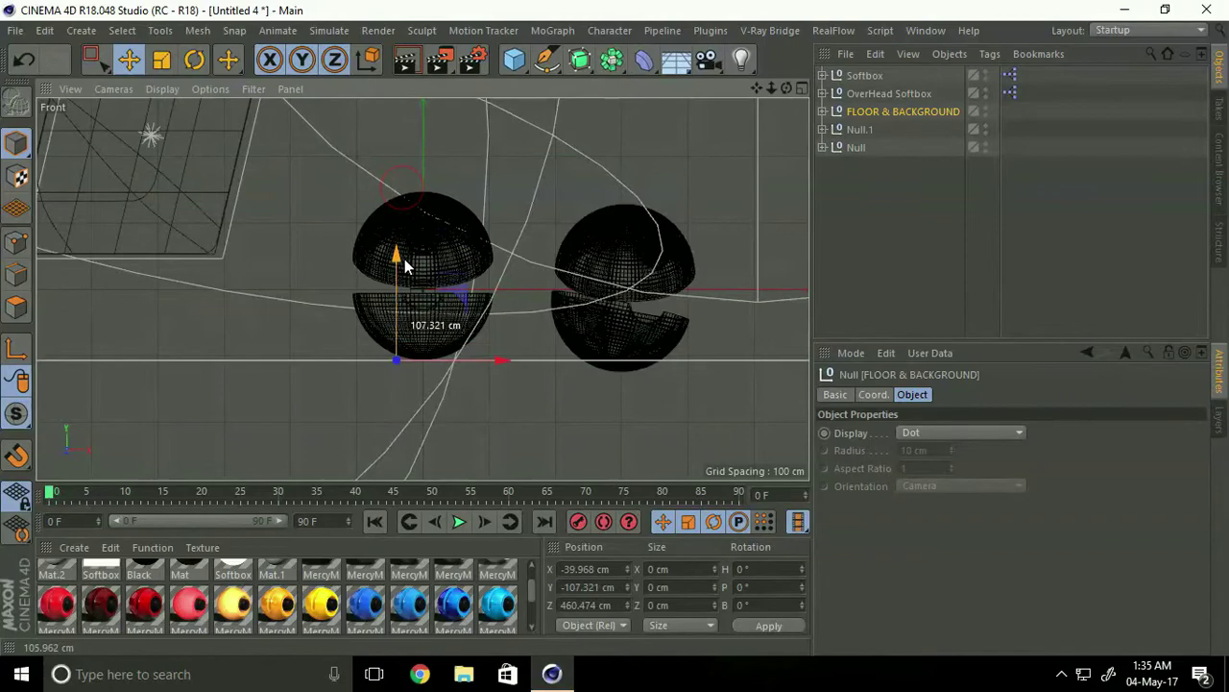
pyautogui.scroll(2, 476, 357)
pyautogui.scroll(4, 589, 357)
pyautogui.scroll(2, 538, 371)
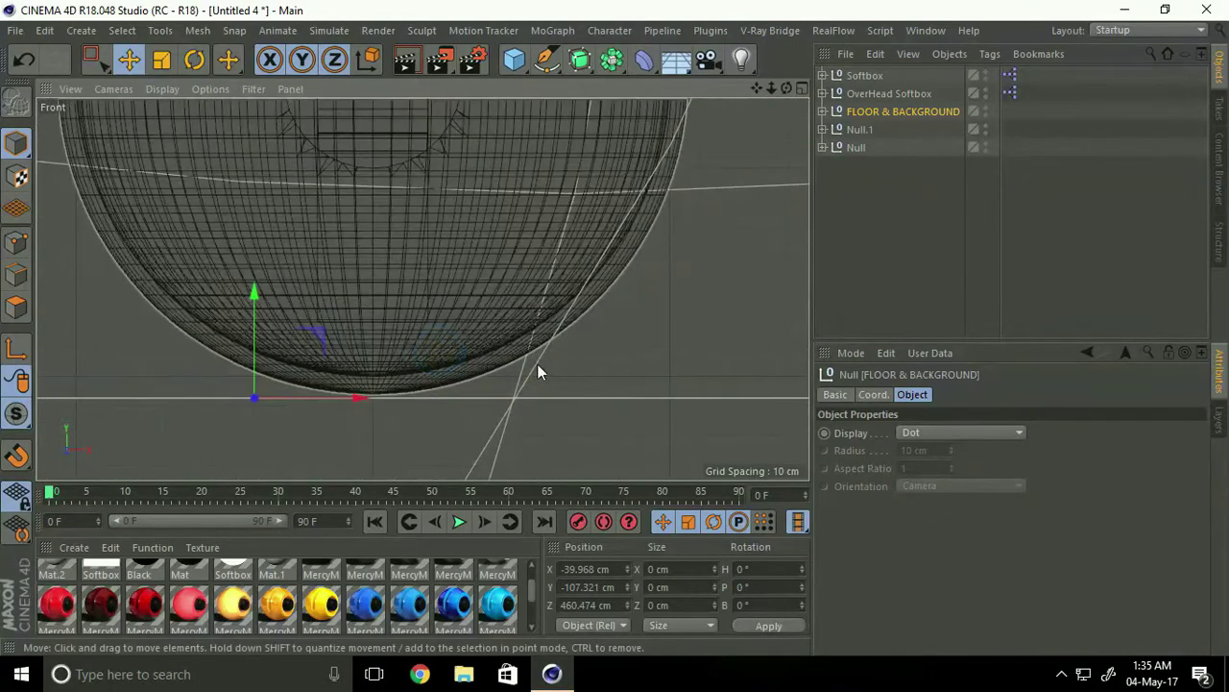
pyautogui.moveTo(252, 291); pyautogui.dragTo(252, 288)
pyautogui.scroll(-3, 252, 291)
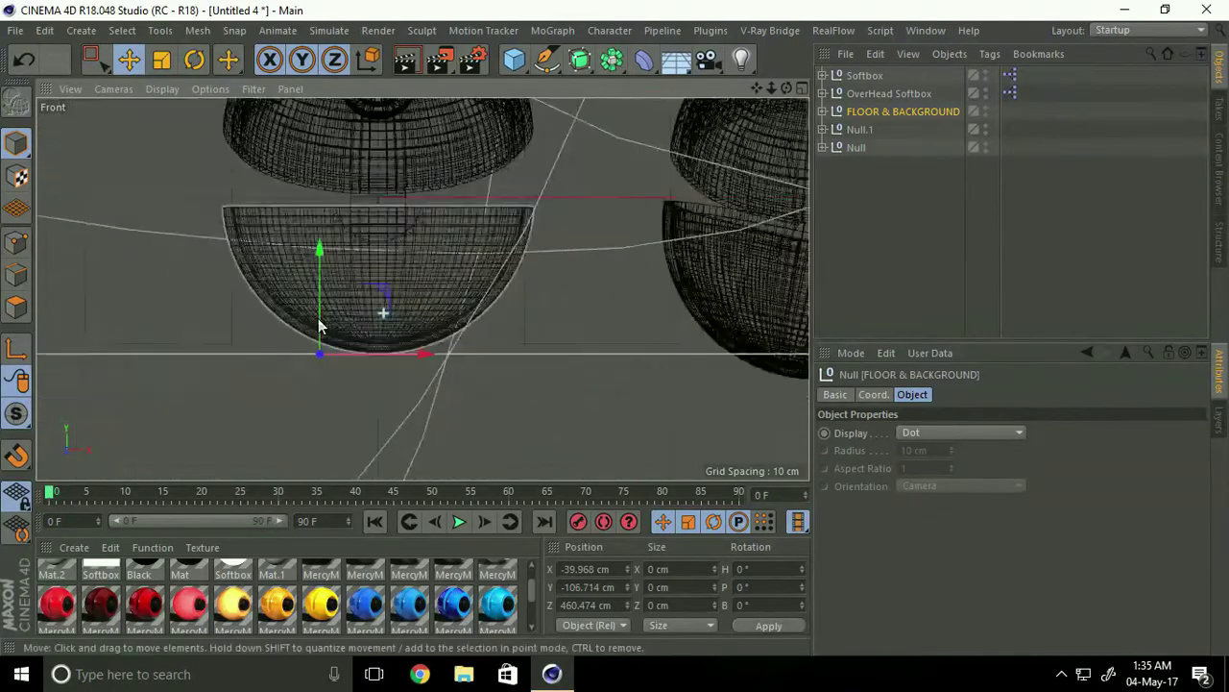
pyautogui.scroll(-2, 437, 327)
# Step: Raise Null.1 about 19 cm so the purple ball rests on the floor
pyautogui.keyDown('alt'); pyautogui.moveTo(437, 326); pyautogui.dragTo(159, 360, button='middle'); pyautogui.keyUp('alt')
pyautogui.click(858, 128)
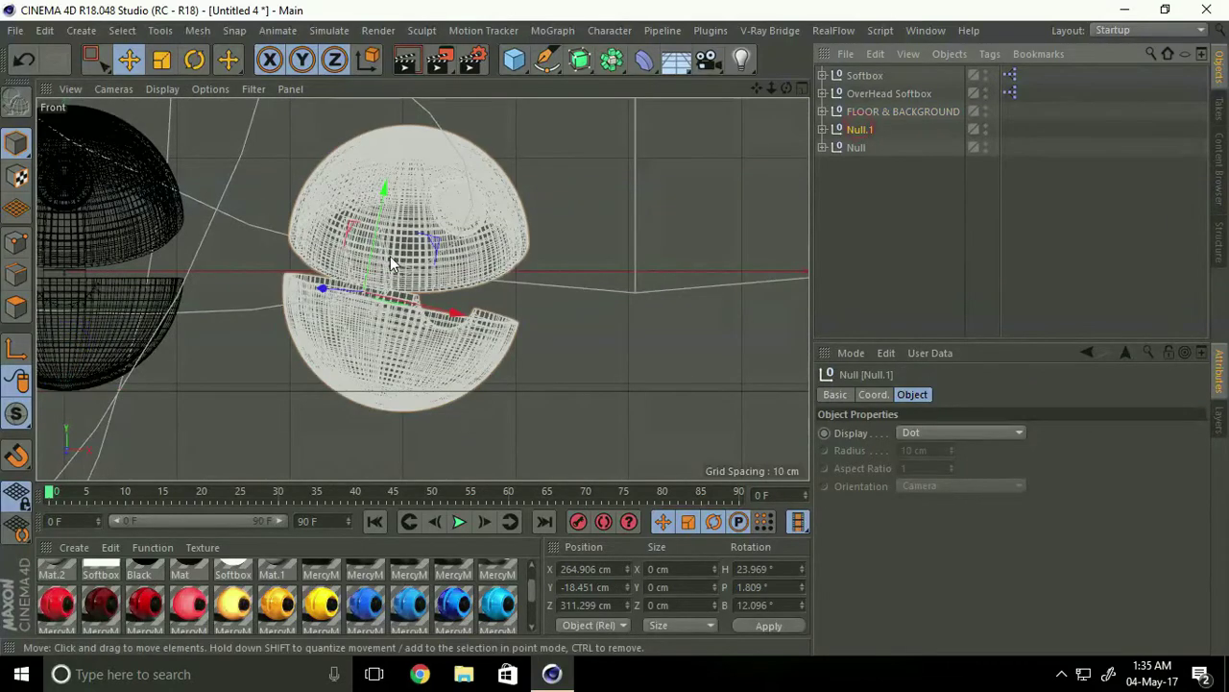
pyautogui.moveTo(385, 186); pyautogui.dragTo(394, 165)
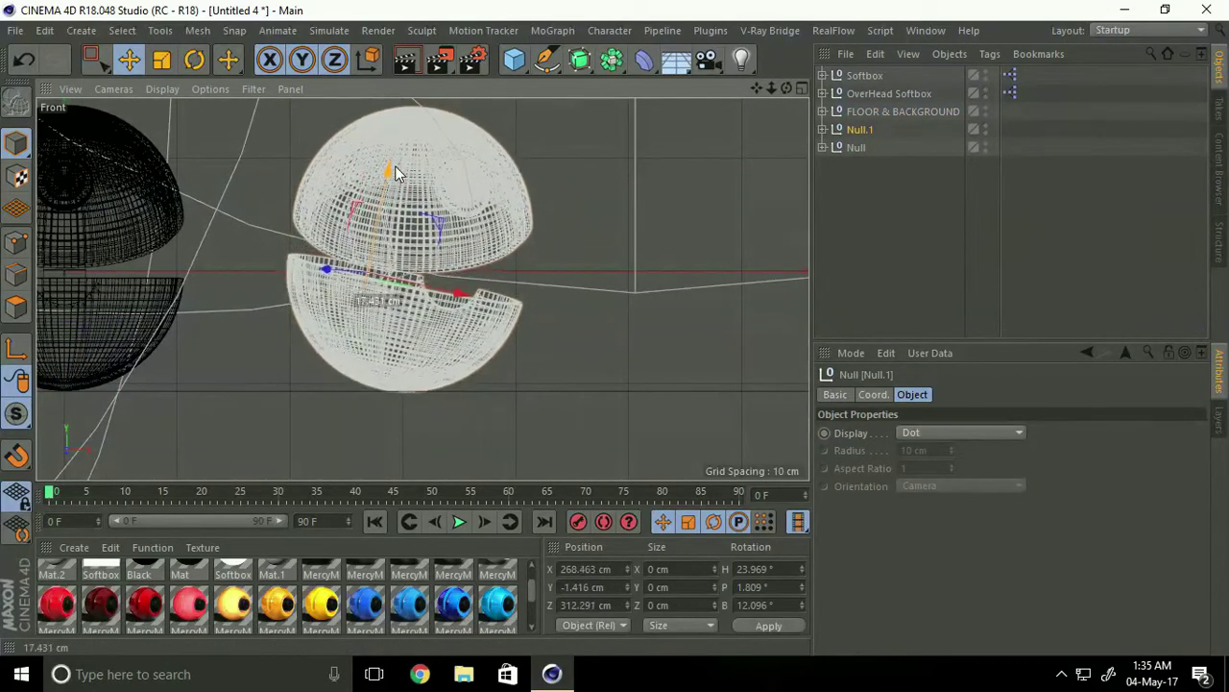
pyautogui.middleClick(394, 166)
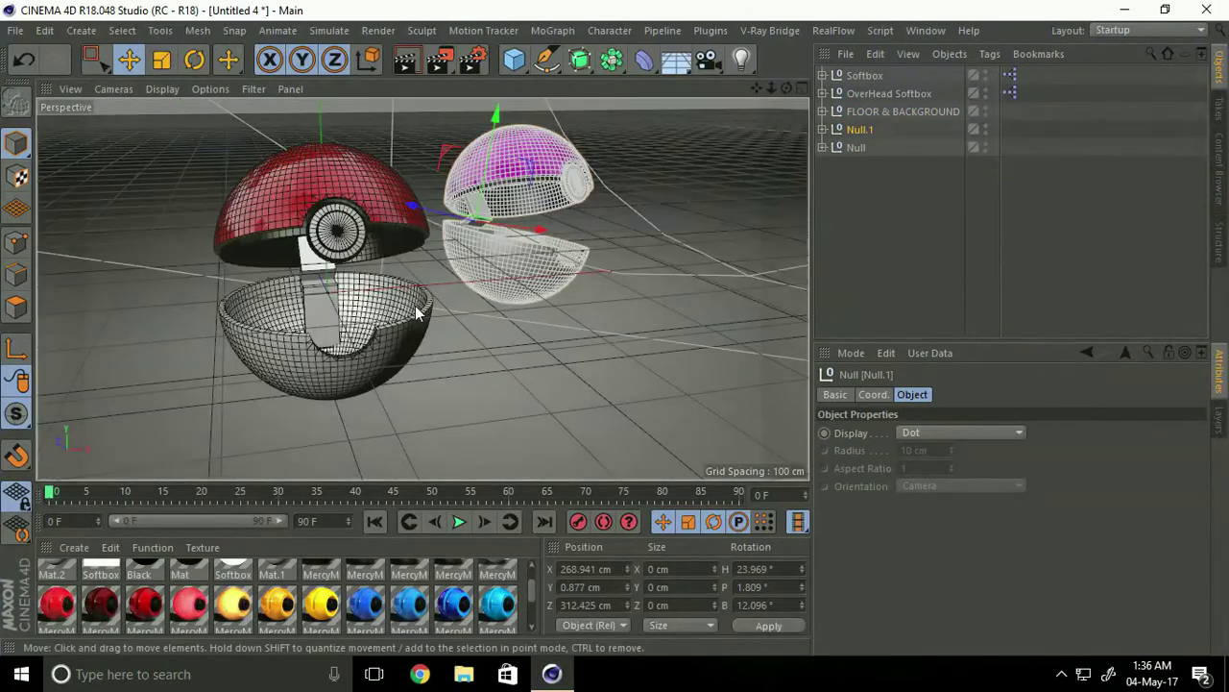
pyautogui.keyDown('alt'); pyautogui.moveTo(401, 297); pyautogui.dragTo(421, 287); pyautogui.keyUp('alt')
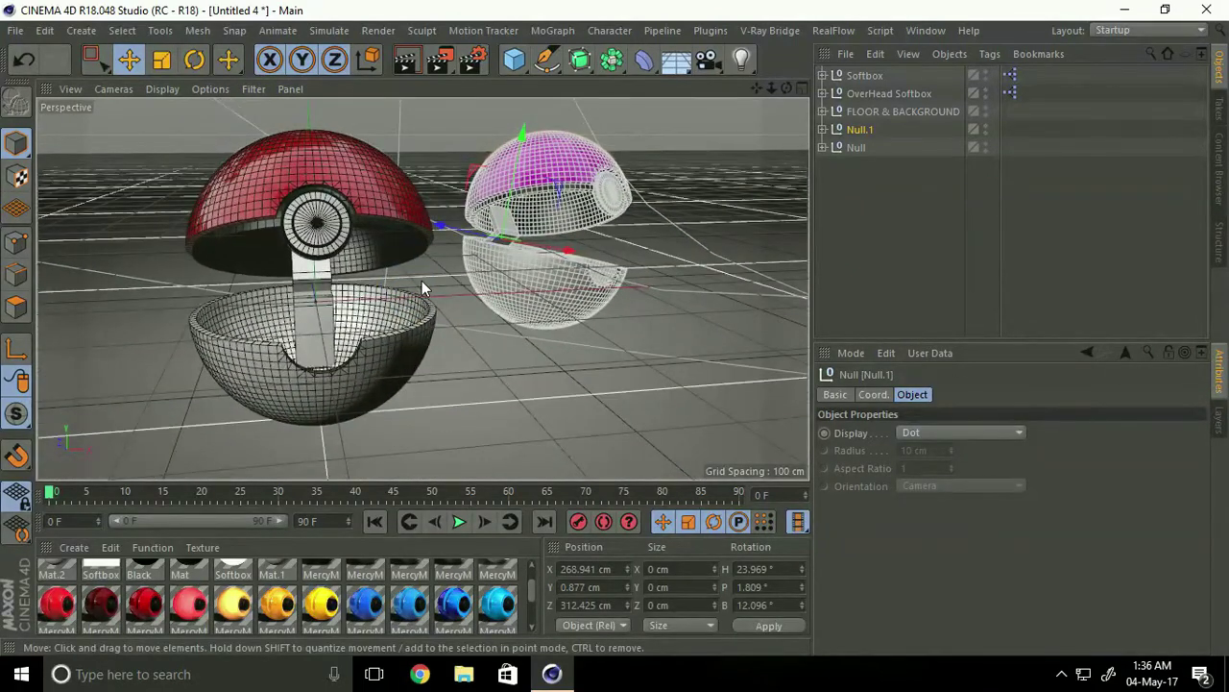
# Step: Add Global Illumination, Ambient Occlusion and Object Glow effects in Render Settings
pyautogui.click(466, 63)
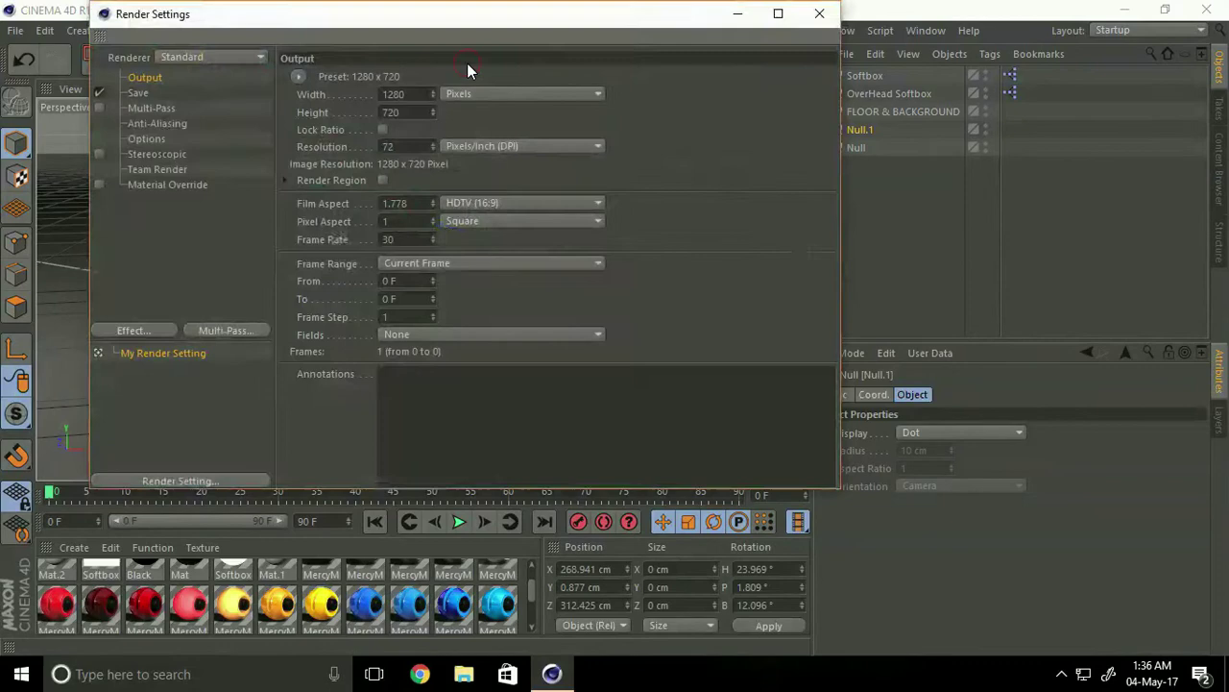
pyautogui.click(122, 334)
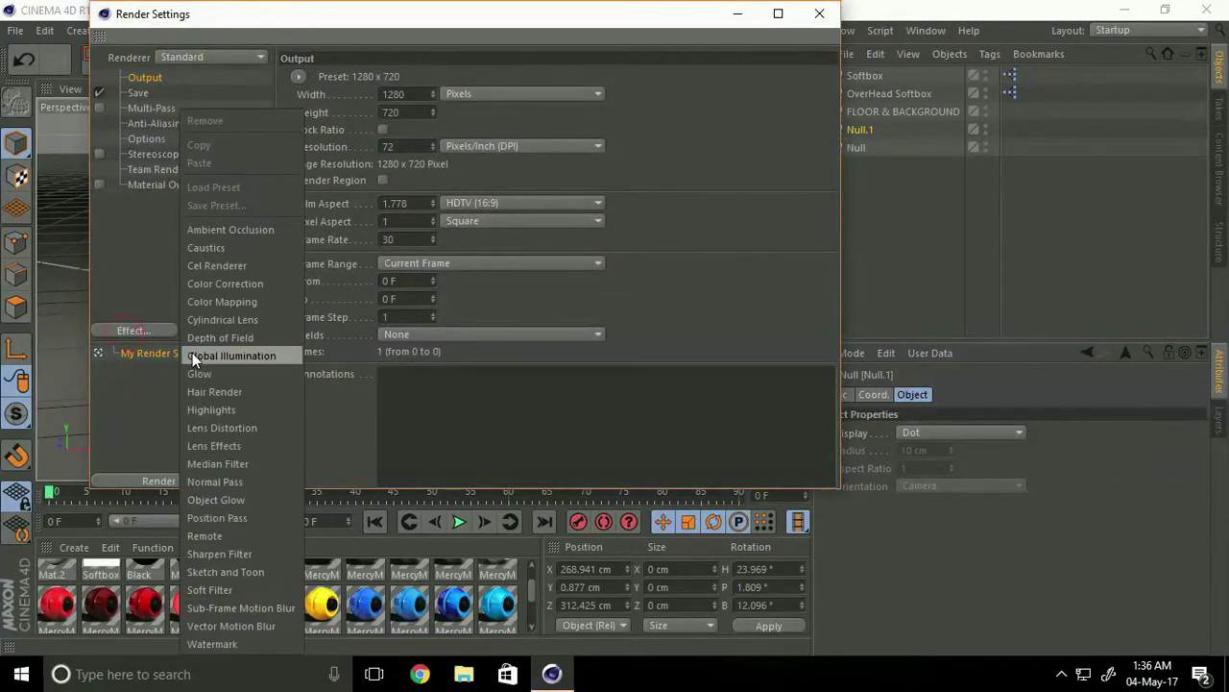
pyautogui.click(200, 353)
pyautogui.click(126, 330)
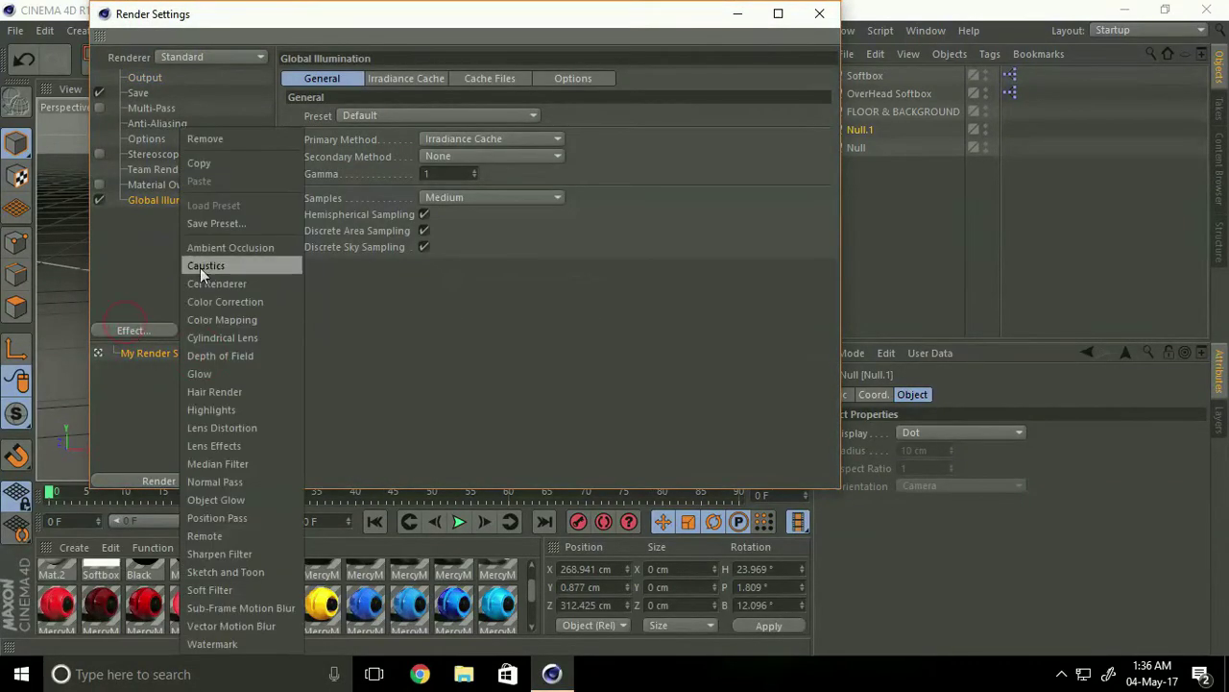
pyautogui.click(205, 248)
pyautogui.click(130, 331)
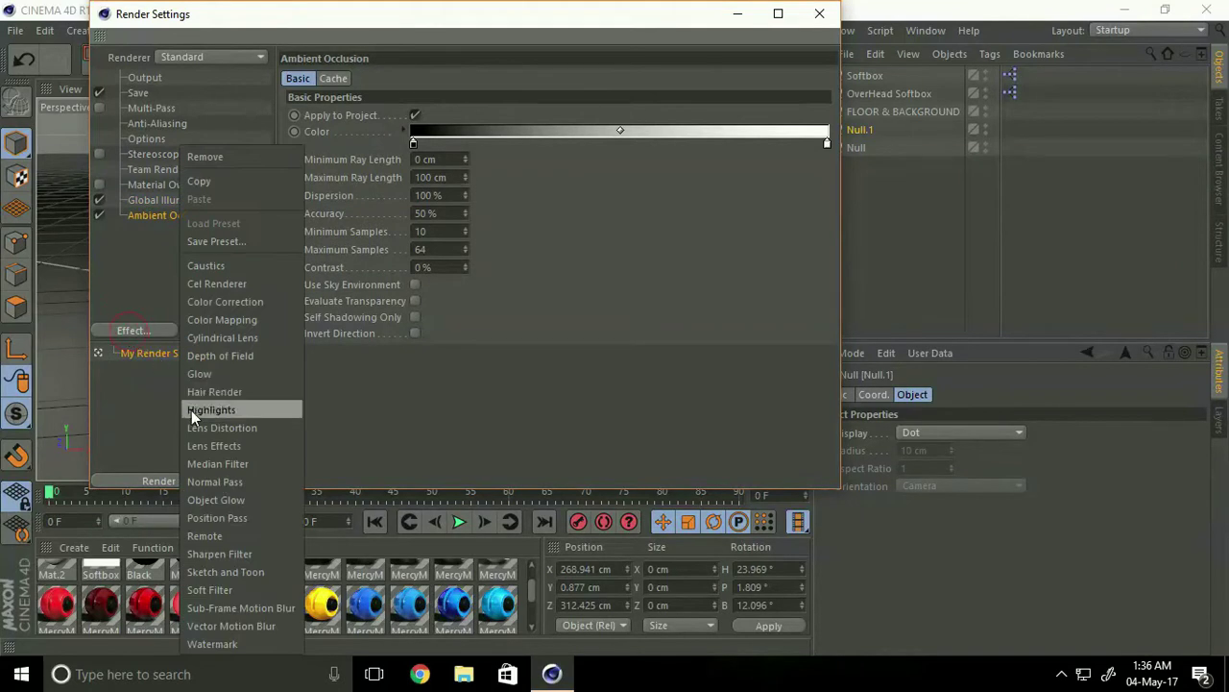
pyautogui.click(241, 500)
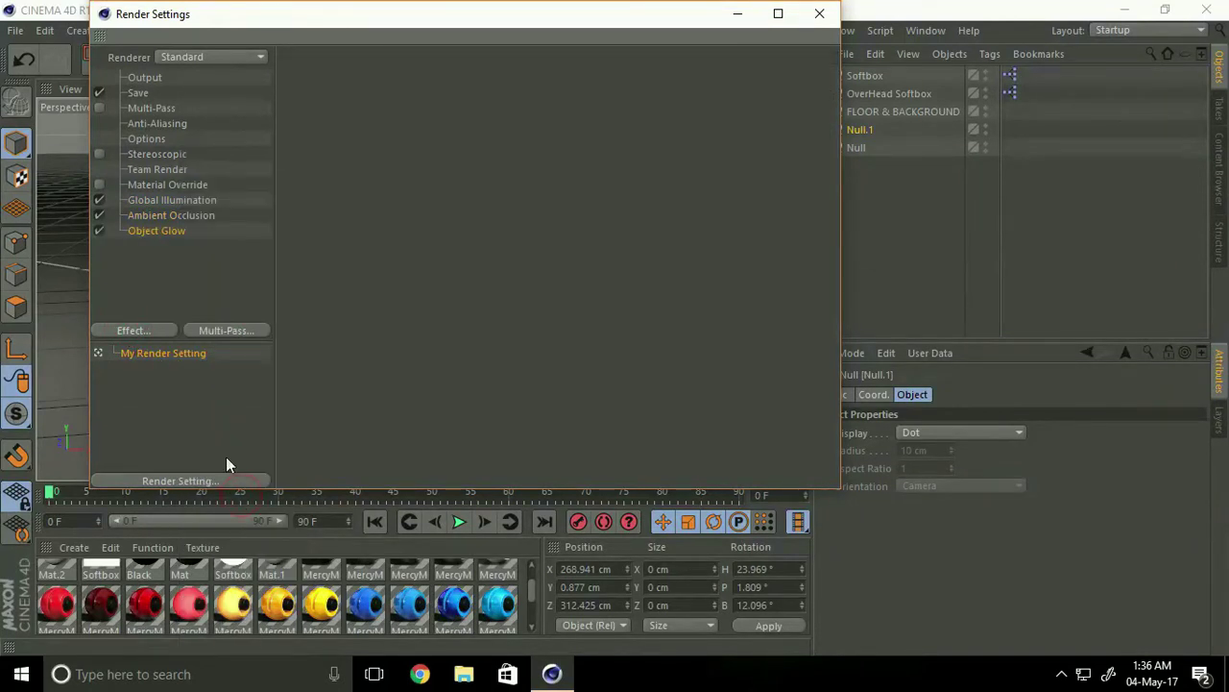
# Step: Set the anti-aliasing quality to Best
pyautogui.click(135, 124)
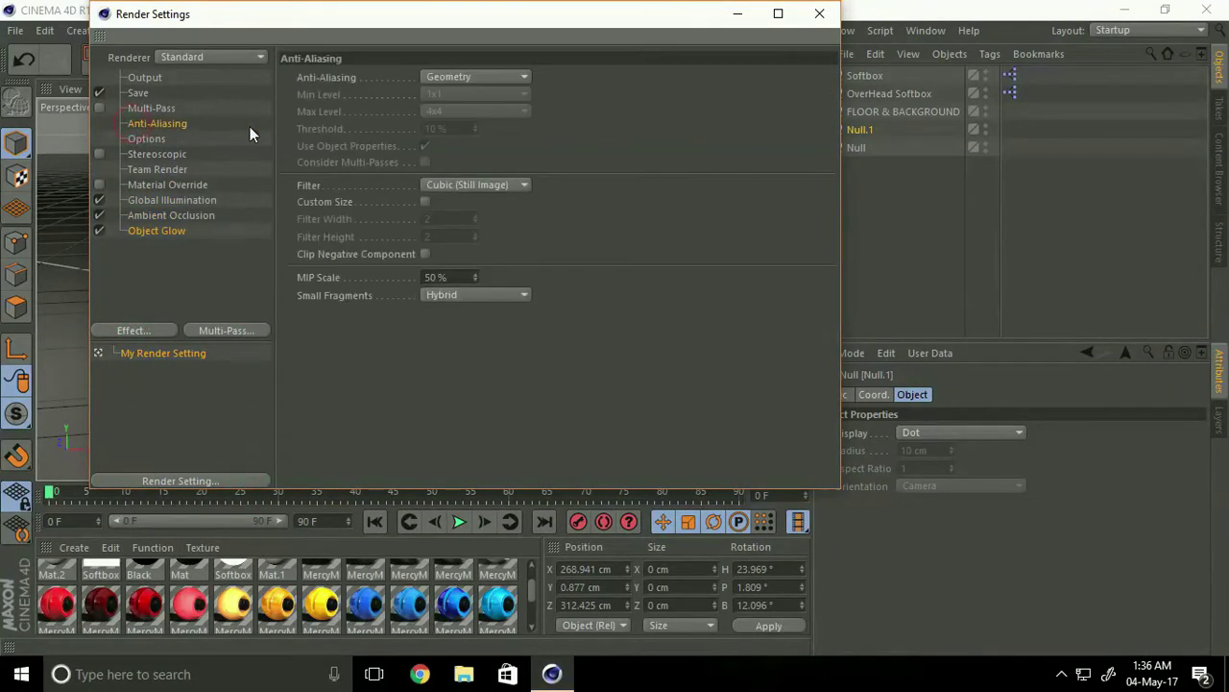
pyautogui.click(437, 77)
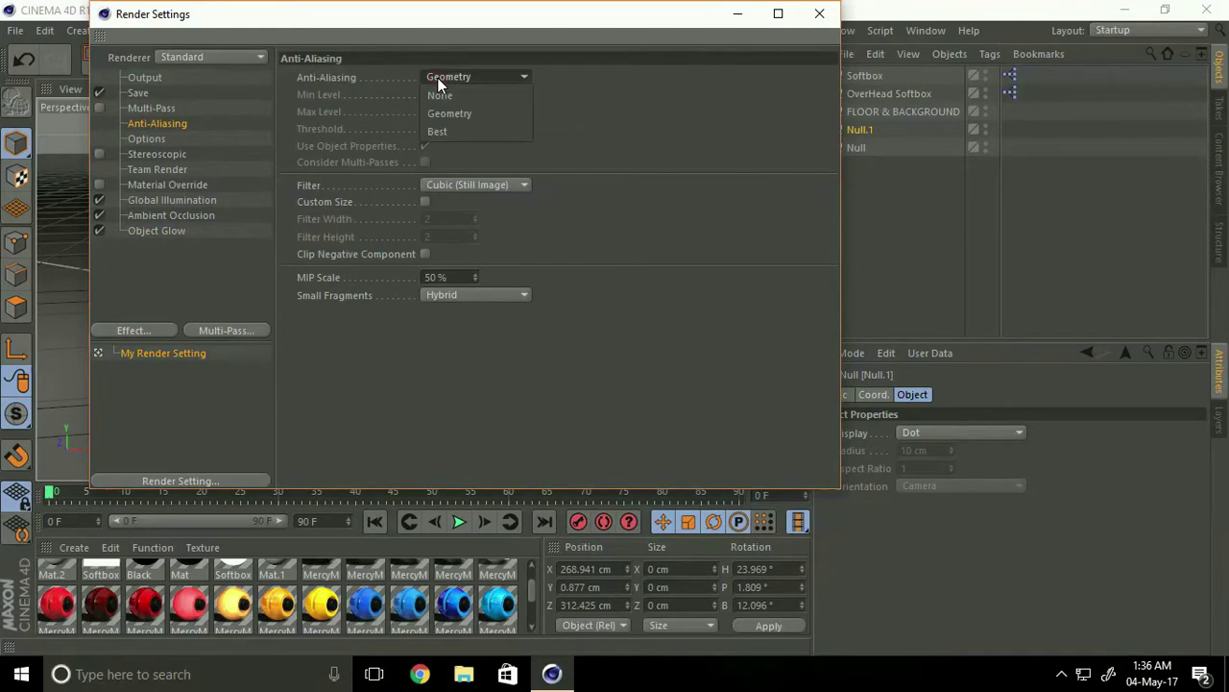
pyautogui.click(432, 133)
pyautogui.click(820, 14)
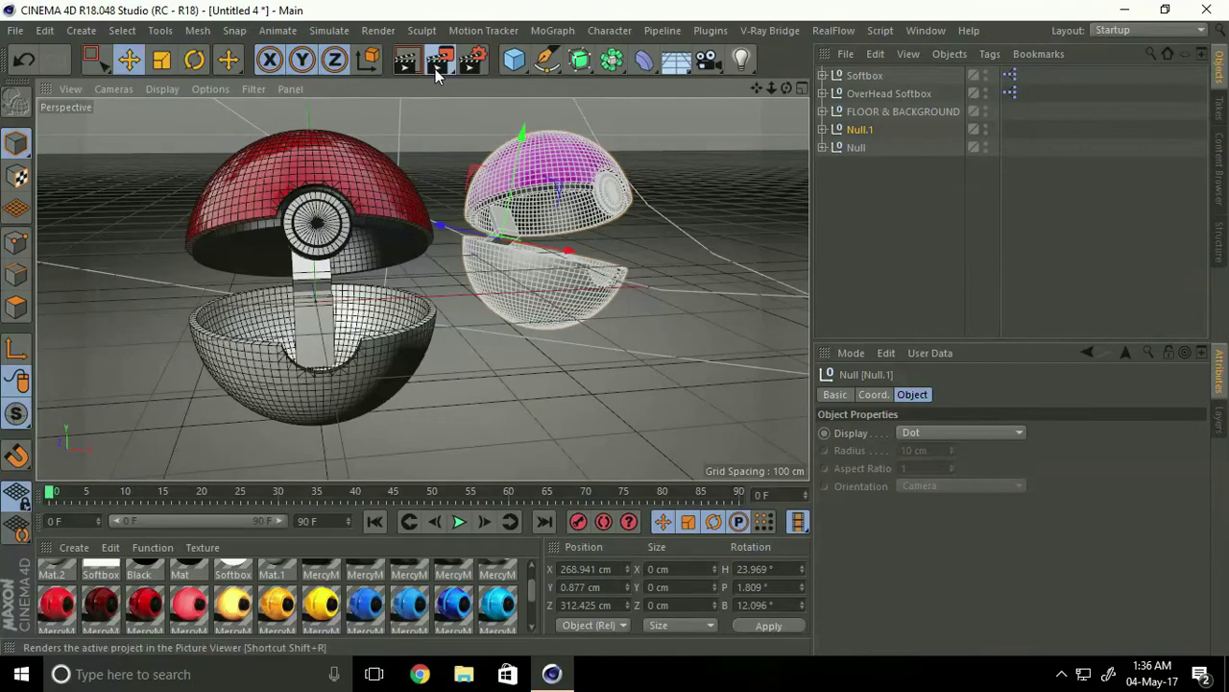
# Step: Render to the Picture Viewer, dismissing the missing Softbox texture warning
pyautogui.click(438, 65)
pyautogui.click(411, 275)
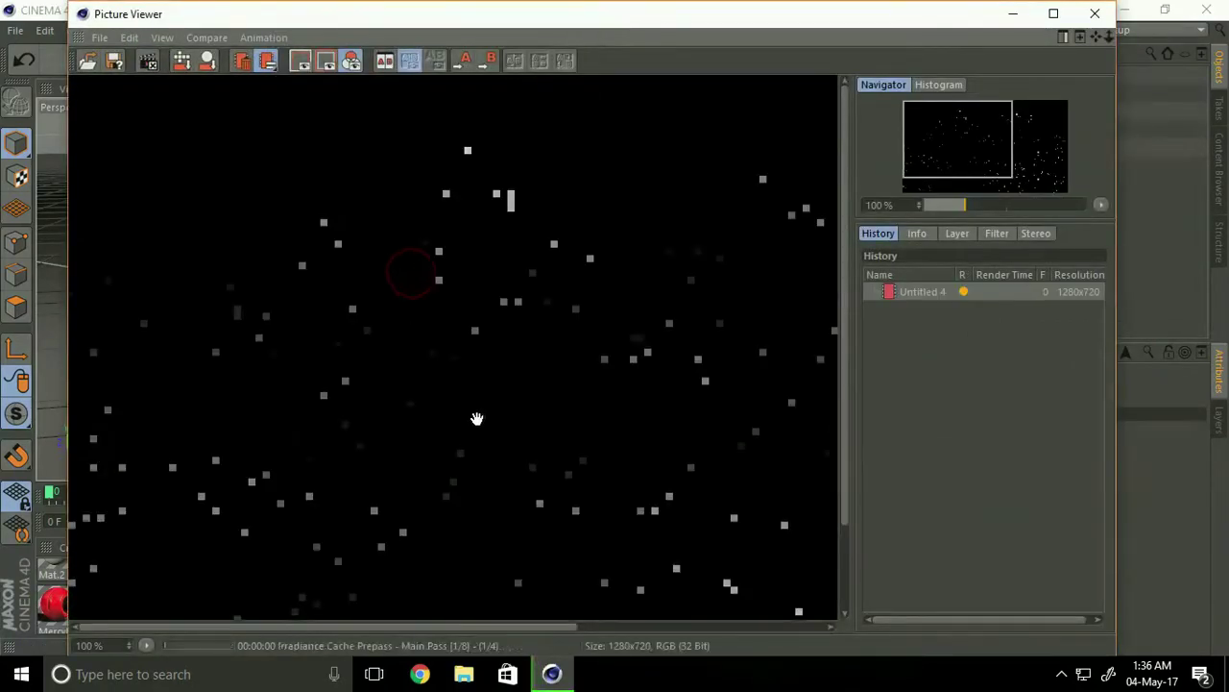